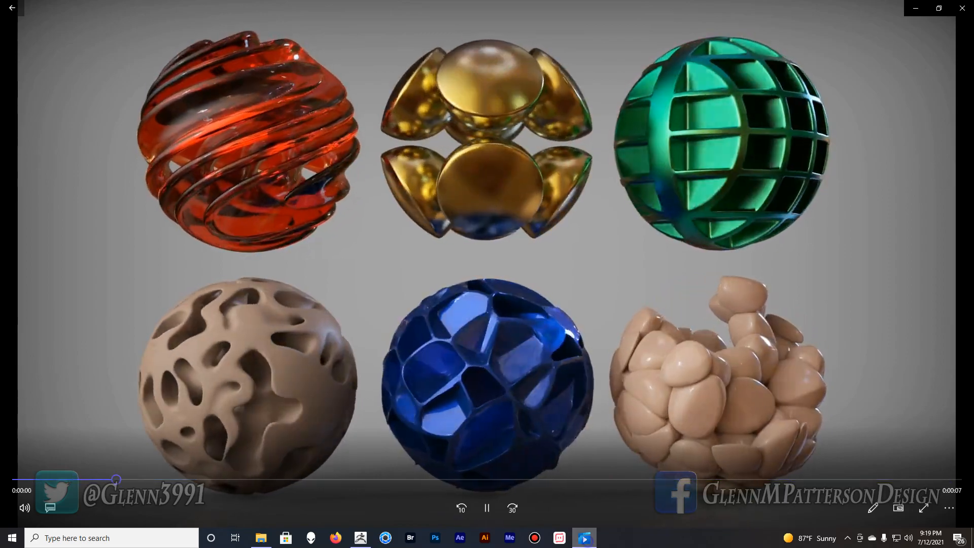
Play the recent video GreebleSphere-2.mp4 and turn on Repeat for it
right_click(585, 538)
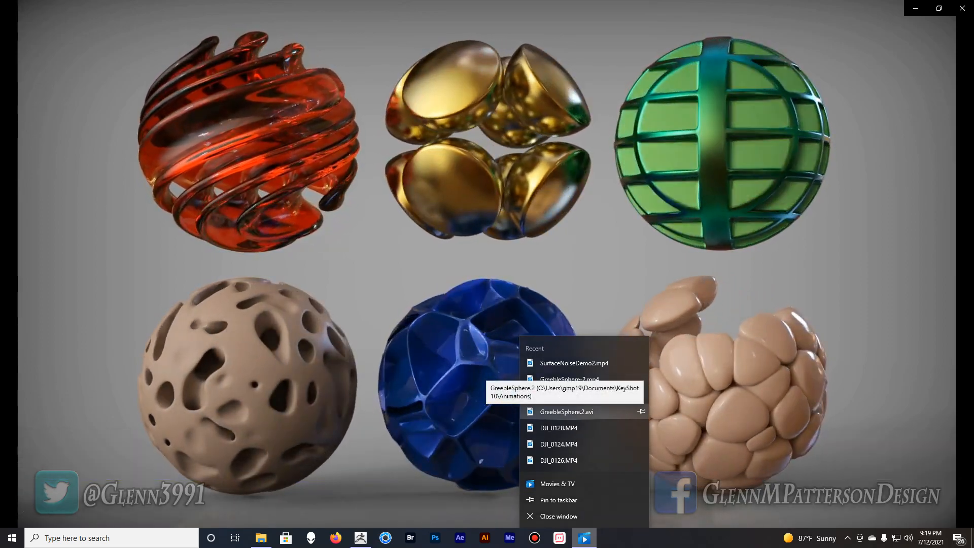
left_click(568, 379)
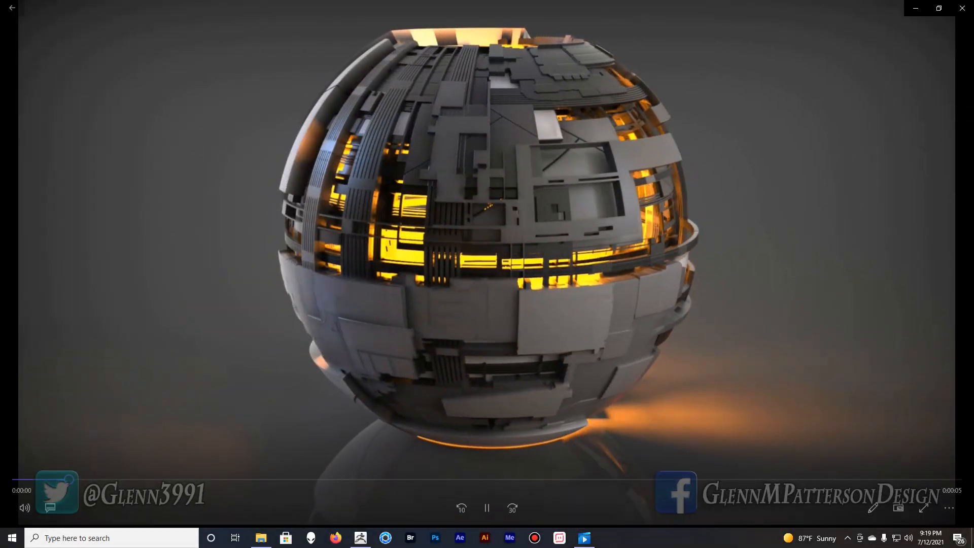
left_click(949, 508)
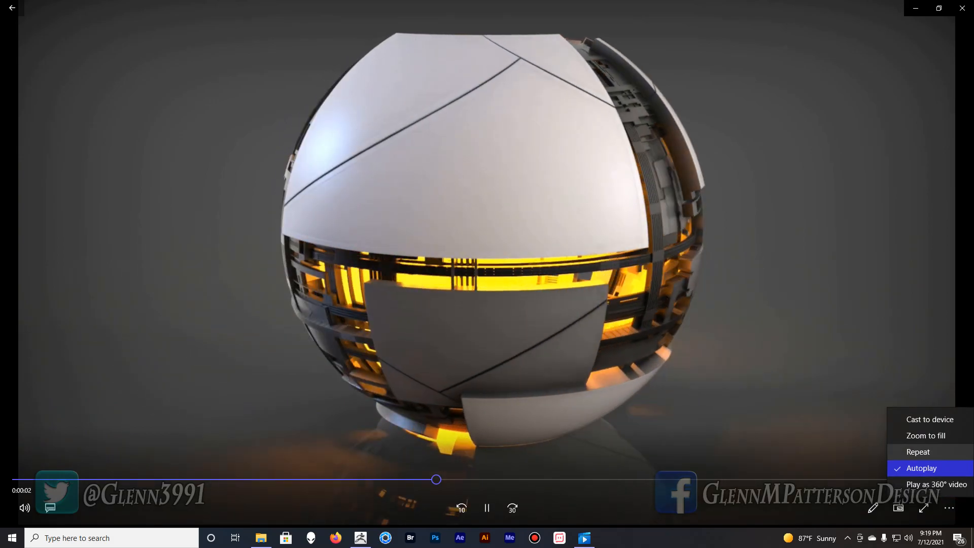
left_click(914, 452)
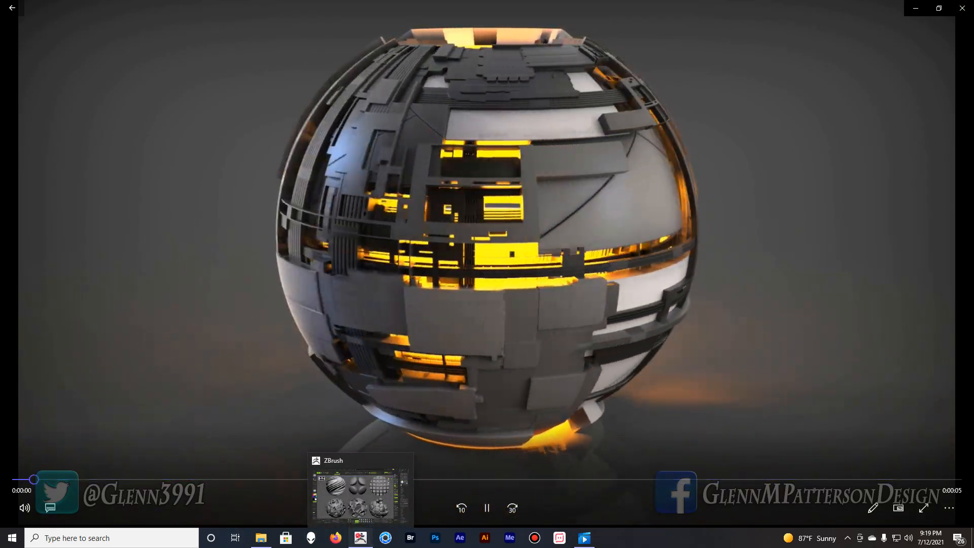
Switch to ZBrush, select the Sphere3D primitive and convert it to a PolyMesh3D
left_click(361, 538)
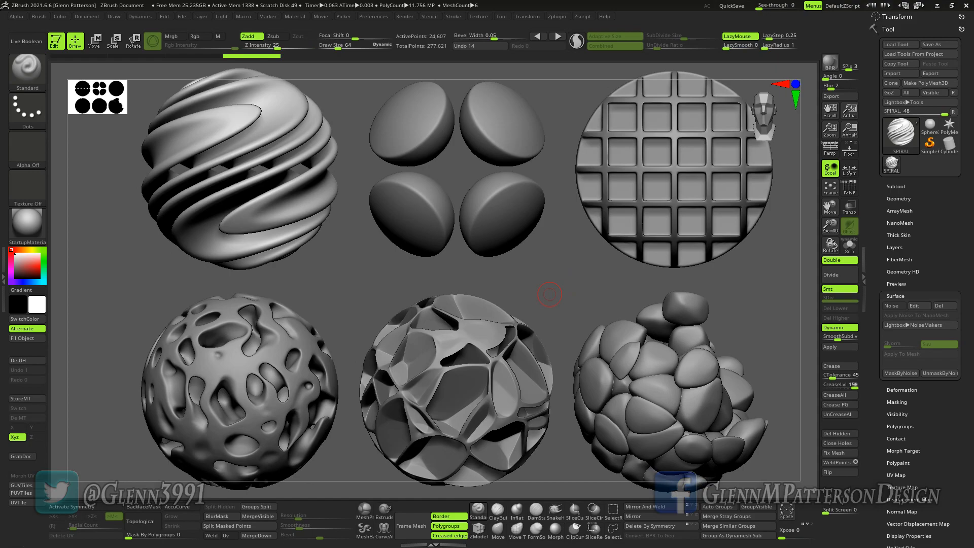
mouse_move(567, 287)
left_mouse_down()
mouse_move(457, 304)
mouse_move(647, 299)
mouse_move(562, 285)
left_mouse_up()
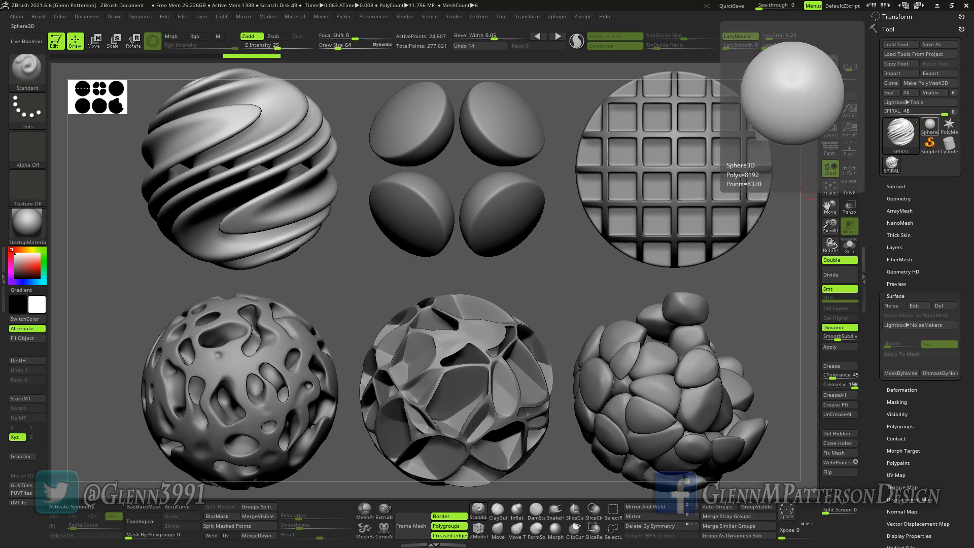
left_click(930, 126)
left_click(926, 83)
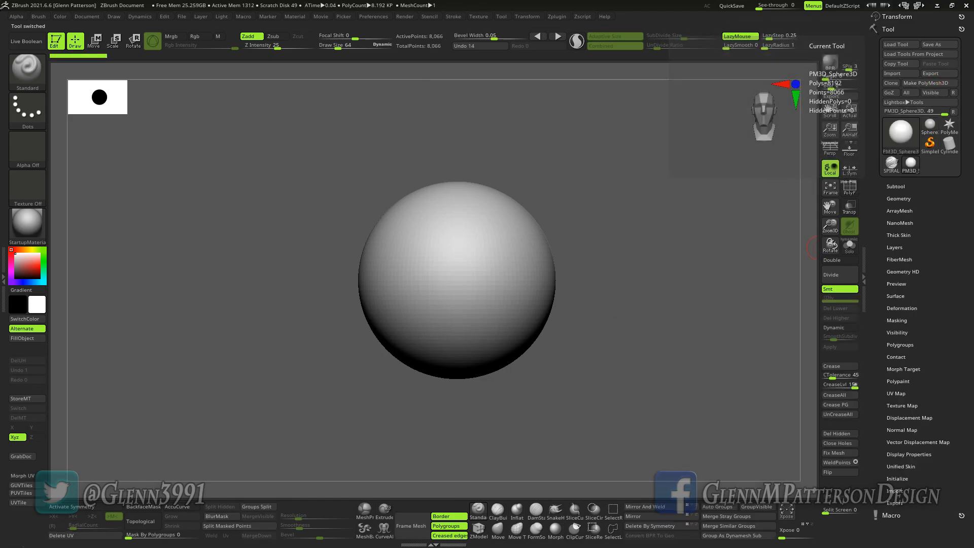
Subdivide the sphere to level 3 and delete its lower subdivision levels
left_click(835, 275)
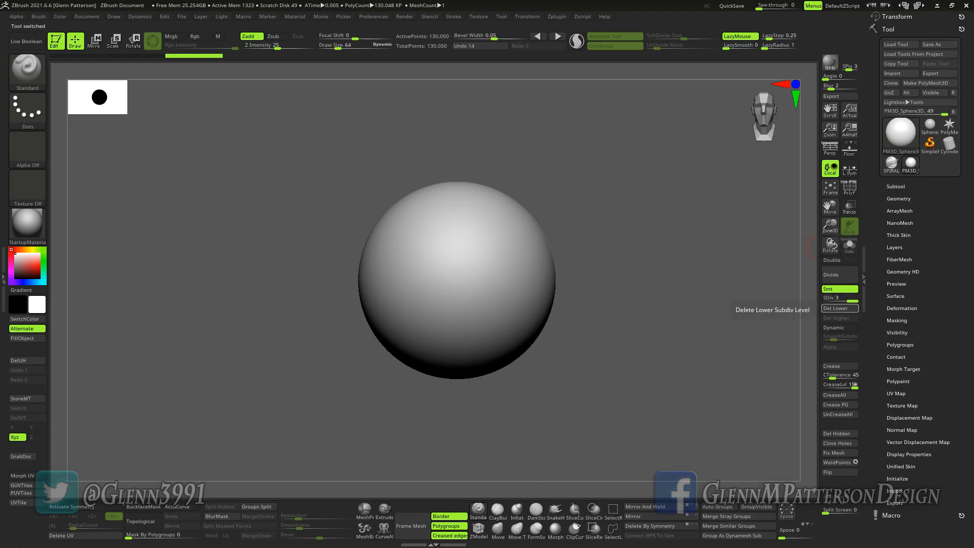
left_click(837, 309)
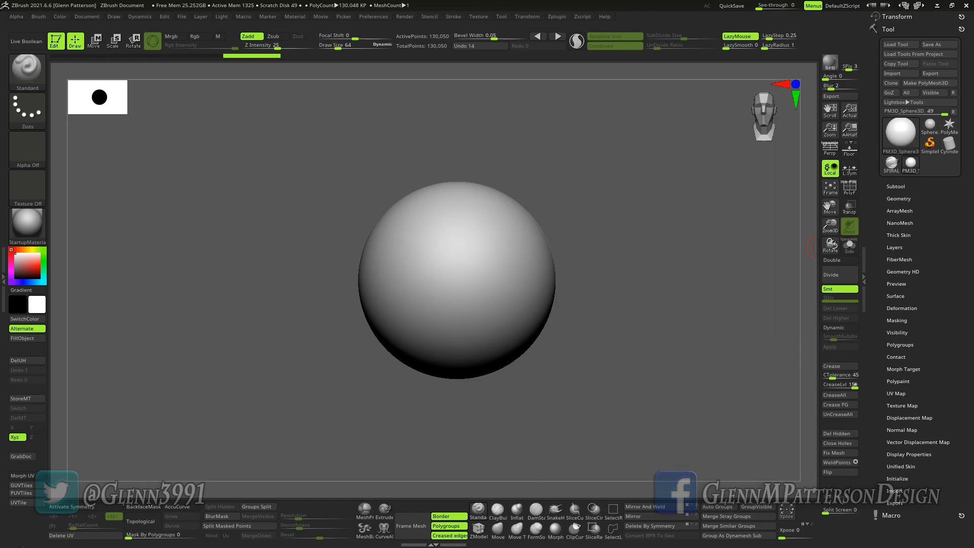
Set the DynaMesh resolution to 256 and turn the sphere into a DynaMesh
left_click(899, 198)
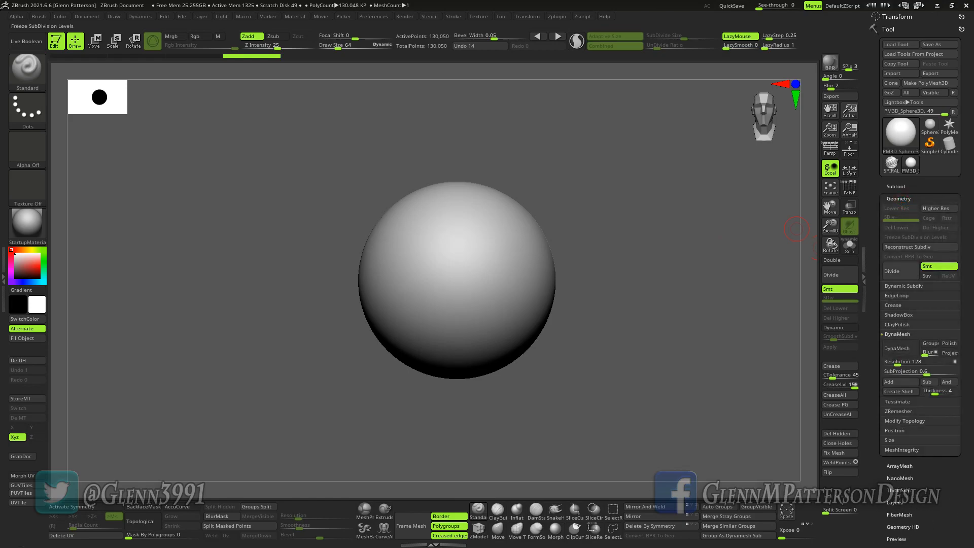
left_click(904, 363)
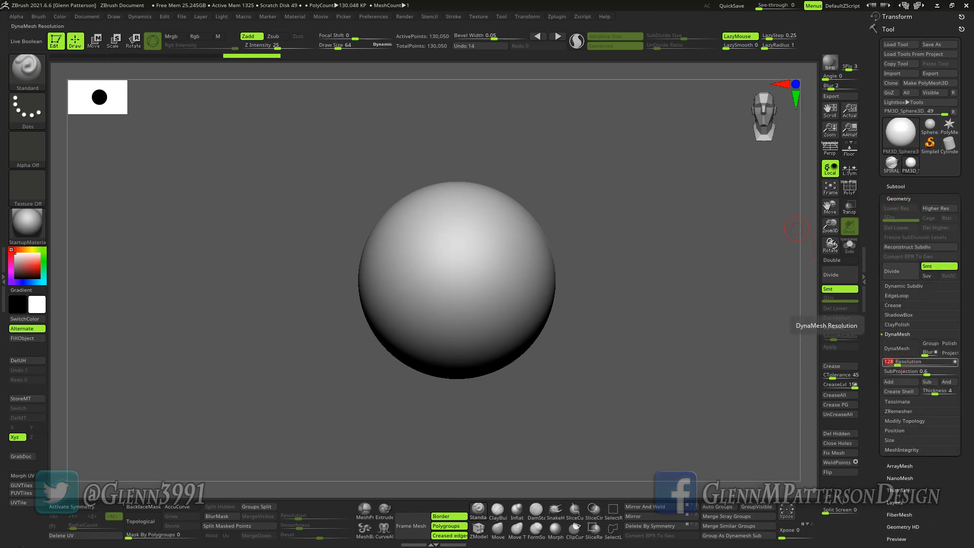
type("256")
key("Return")
left_click(894, 362)
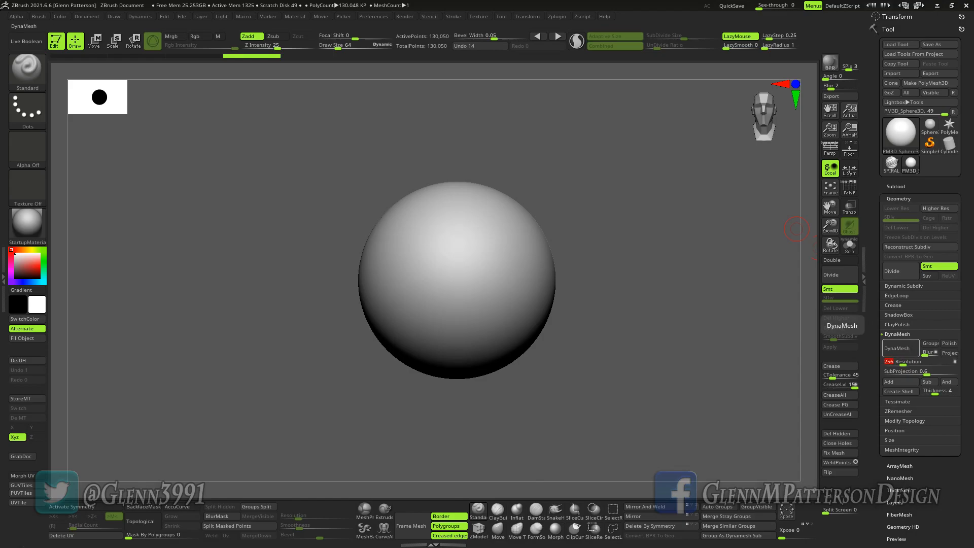
left_click(900, 348)
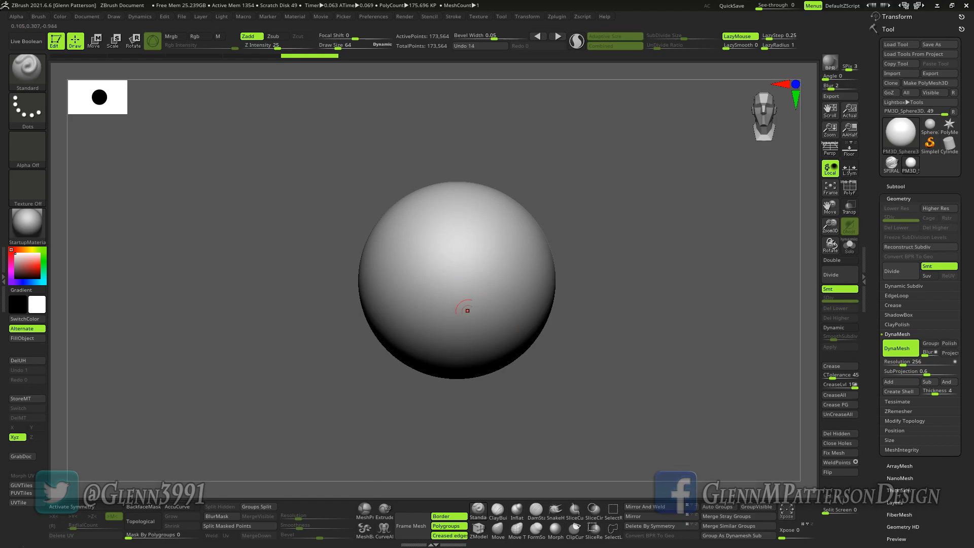
Start surface noise on the sphere and load the Spiral001.znm preset into NoiseMaker
left_click_drag(874, 452, 874, 257)
left_click(893, 355)
left_click_drag(946, 196, 945, 318)
left_click(891, 231)
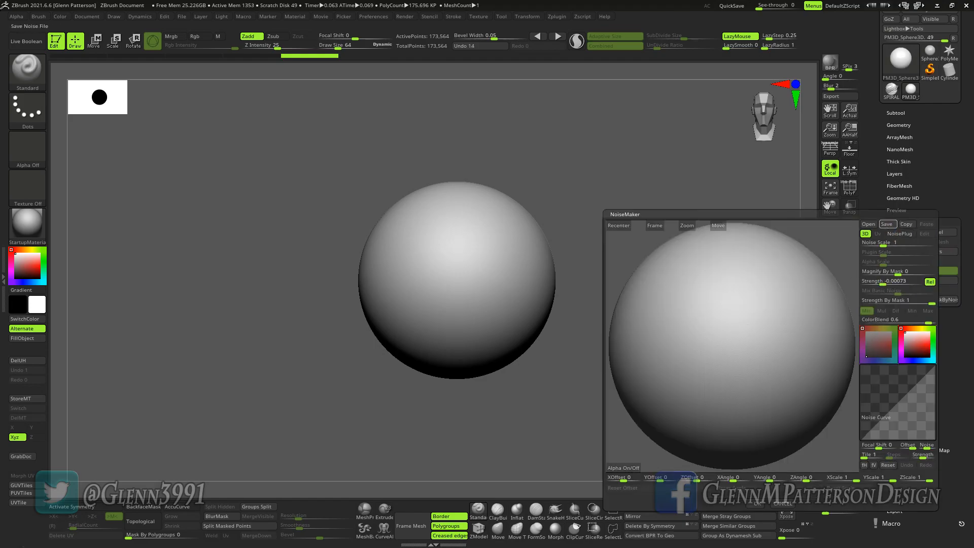
left_click(868, 224)
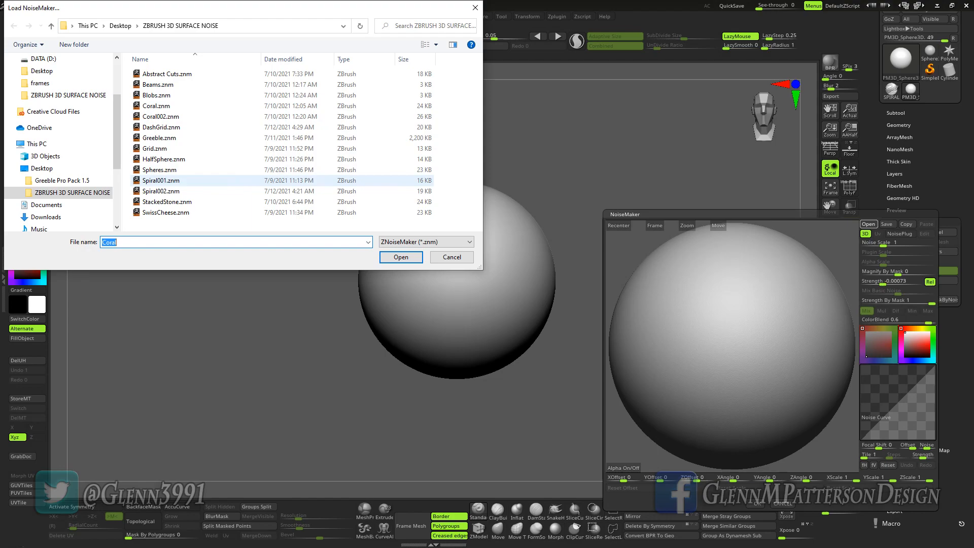
double_click(198, 181)
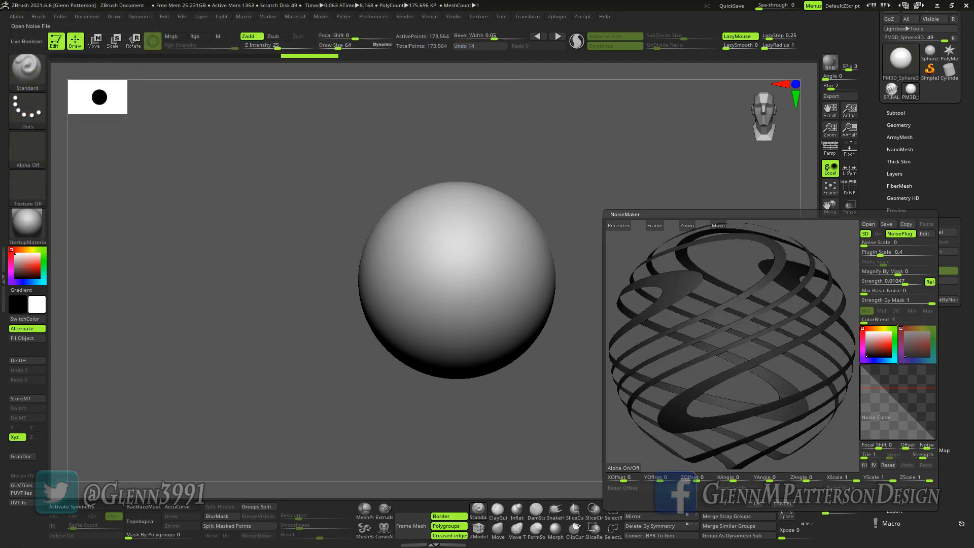
Accept the spiral noise on the sphere and enable double-sided display for the mesh
left_click_drag(731, 350, 751, 395)
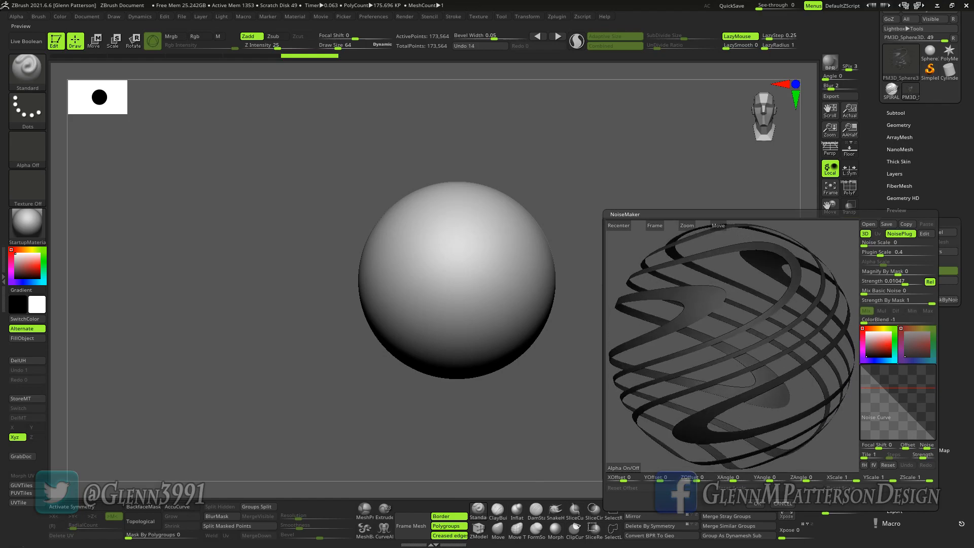
mouse_move(731, 335)
left_mouse_down()
mouse_move(777, 371)
mouse_move(761, 325)
mouse_move(741, 335)
left_mouse_up()
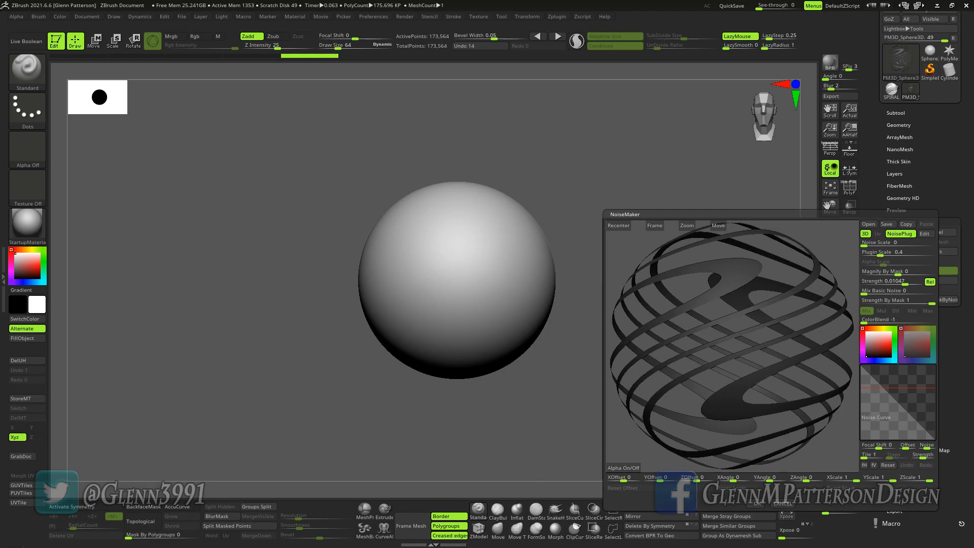
left_click(757, 503)
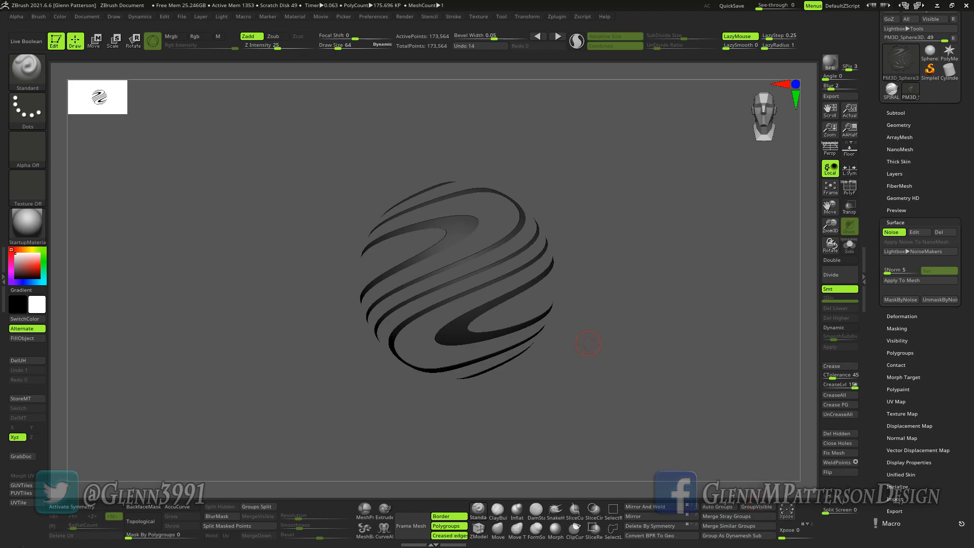
left_click(833, 260)
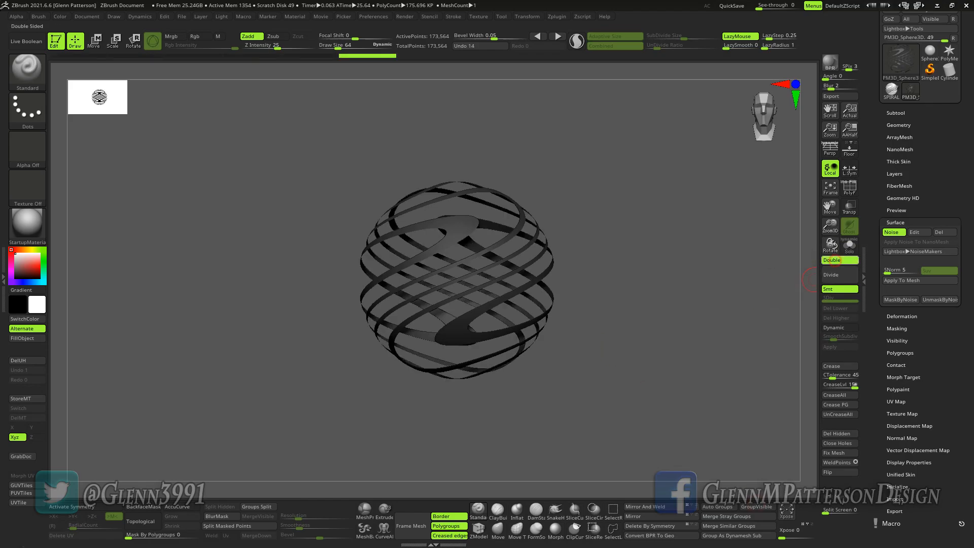
mouse_move(604, 353)
left_mouse_down()
mouse_move(731, 355)
mouse_move(606, 355)
left_mouse_up()
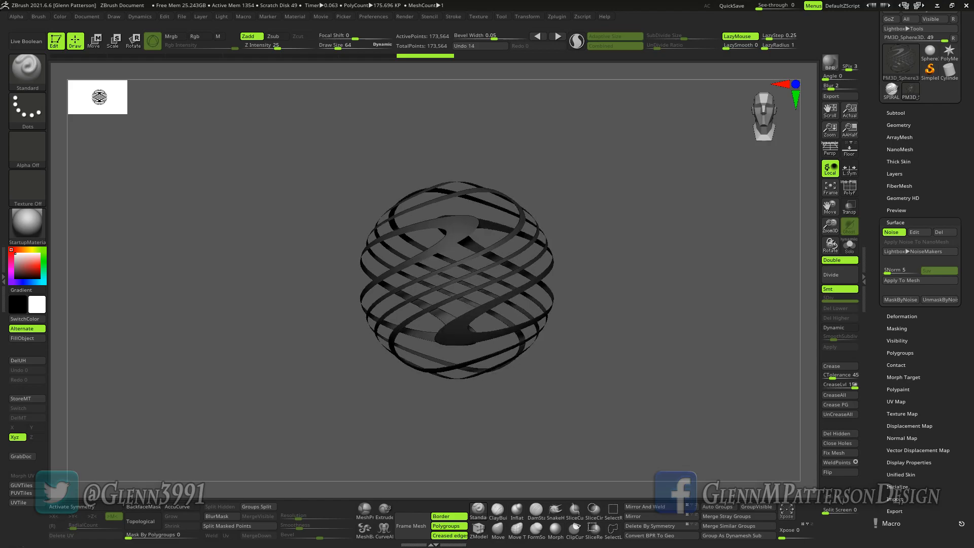
left_click_drag(830, 226, 822, 300)
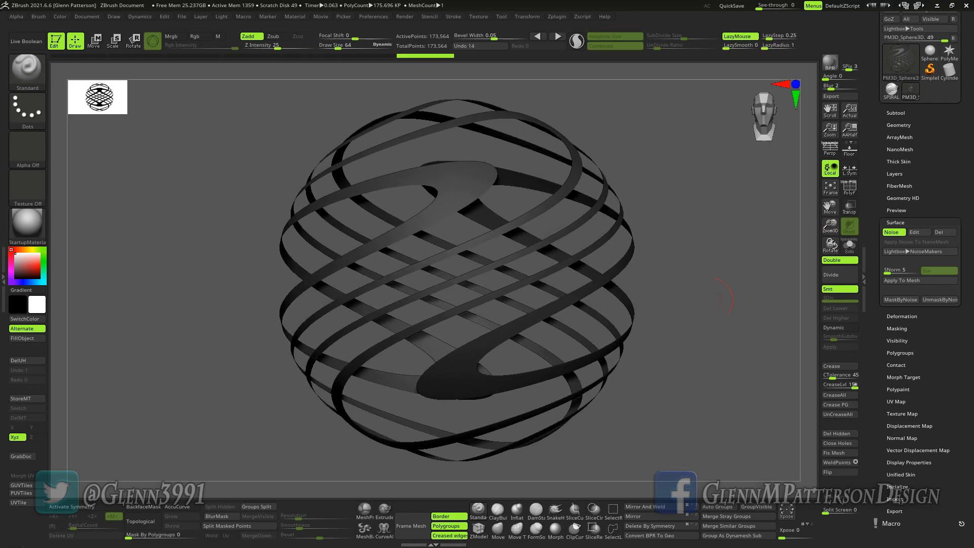
mouse_move(699, 300)
left_mouse_down()
mouse_move(670, 319)
mouse_move(703, 298)
mouse_move(691, 305)
left_mouse_up()
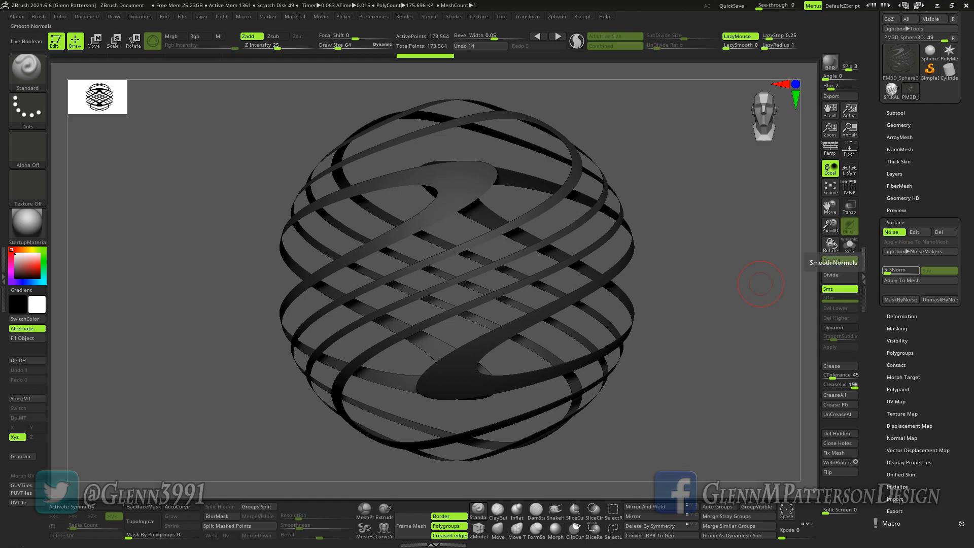
Try to convert the spiral surface noise into real geometry at DynaMesh resolution 256, and undo the conversion
left_click(898, 125)
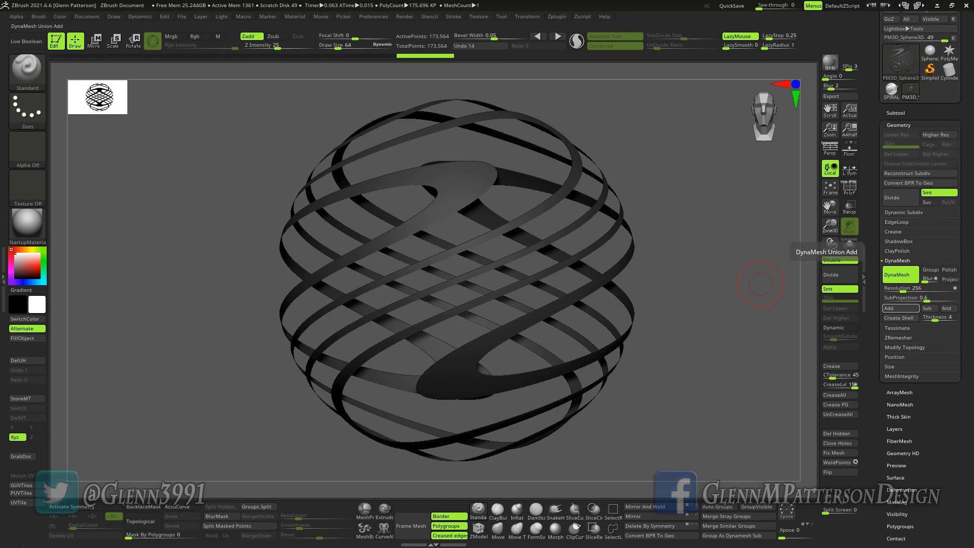
left_click(899, 308)
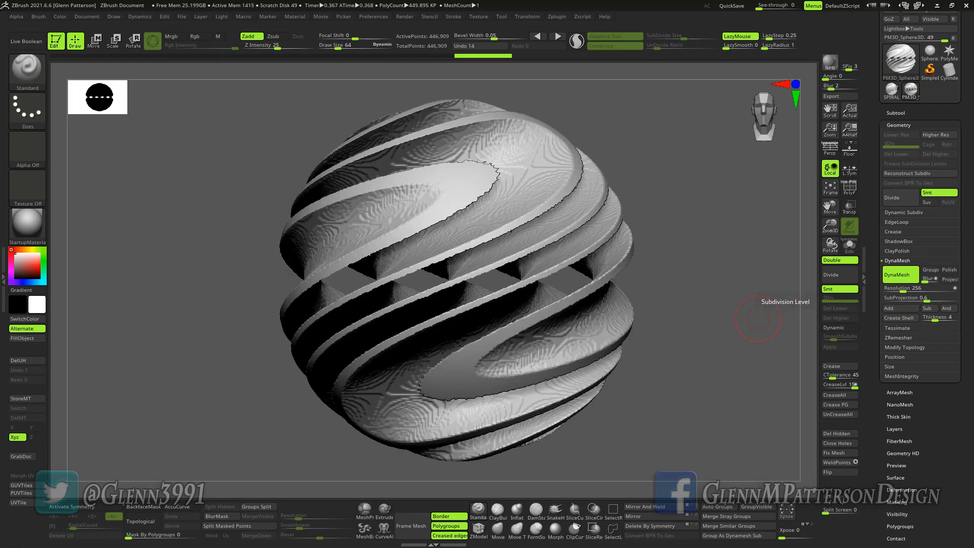
left_click_drag(699, 333, 439, 392)
key("ctrl+z")
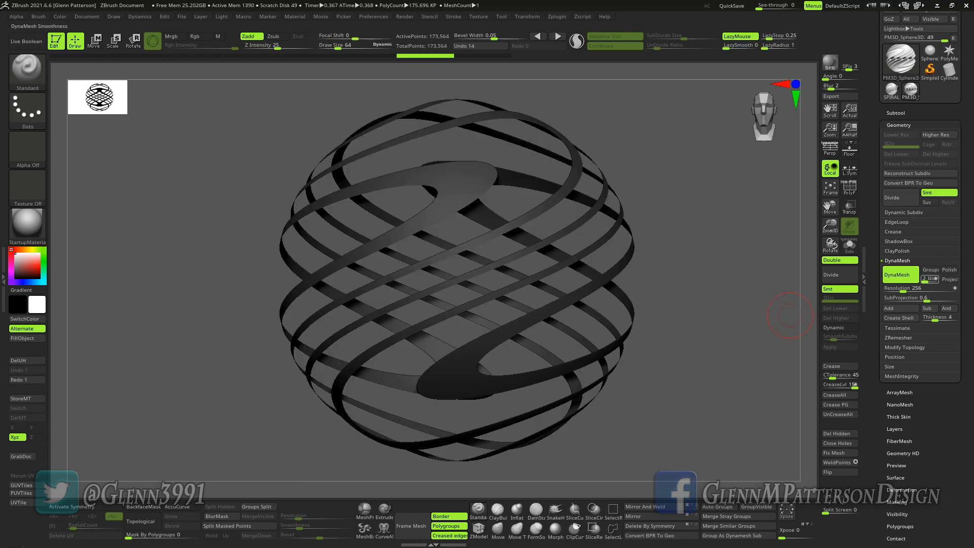
Set the sphere's DynaMesh resolution to 512
left_click(908, 288)
type("512")
key("Return")
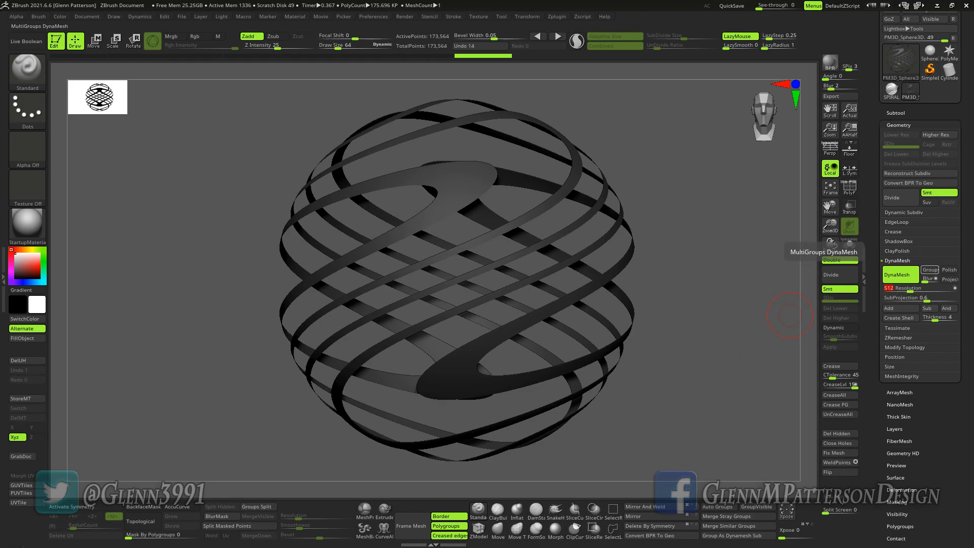
key("ctrl")
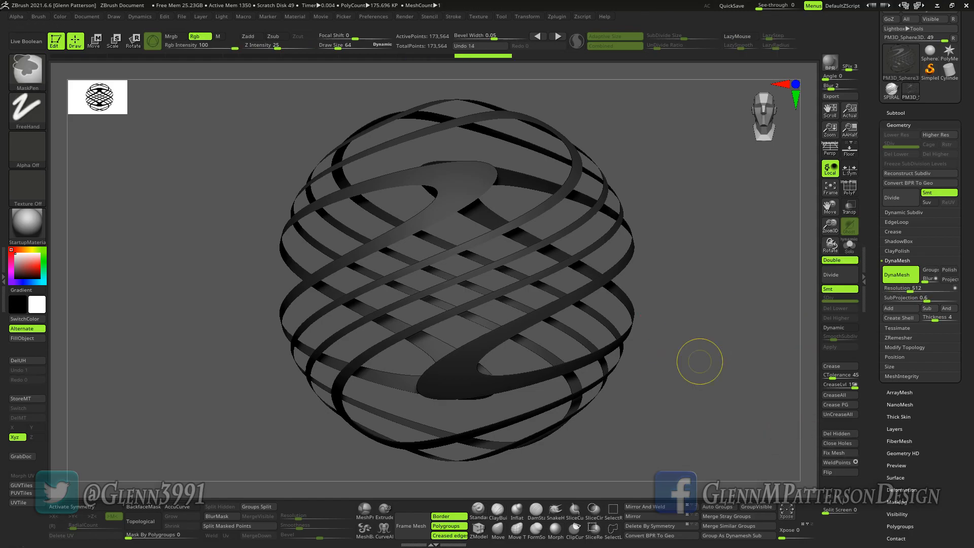
Apply a slight Smooth deformation to the sphere and subdivide its mesh once
left_click(902, 490)
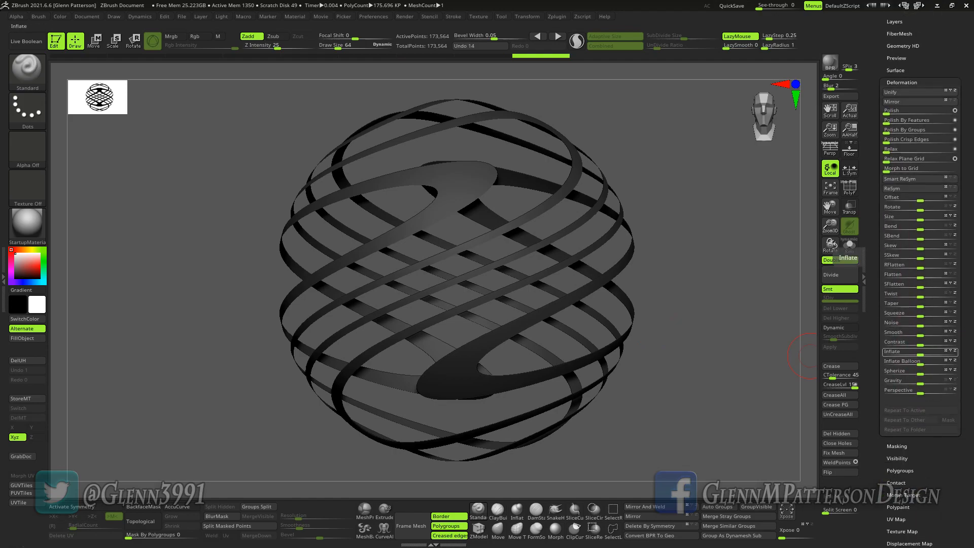
left_click_drag(921, 334, 924, 334)
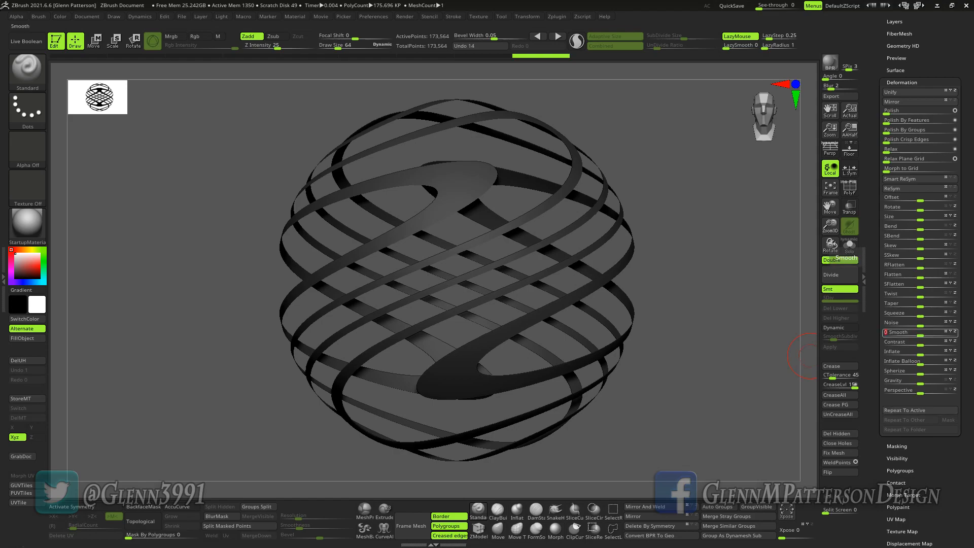
key("ctrl+d")
Try to convert the spiral noise on the subdivided sphere into geometry at DynaMesh resolution 512, and undo the conversion
left_click_drag(934, 46, 934, 272)
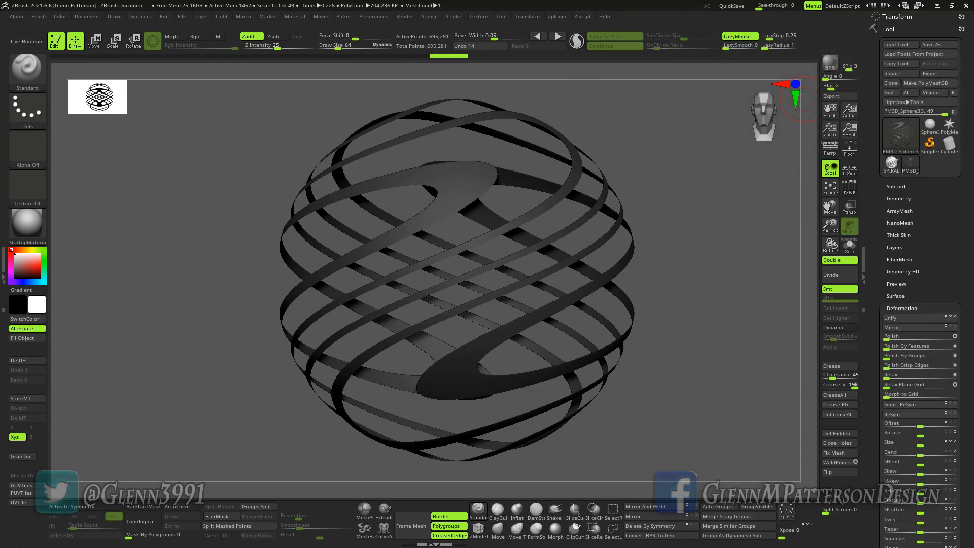
left_click(898, 198)
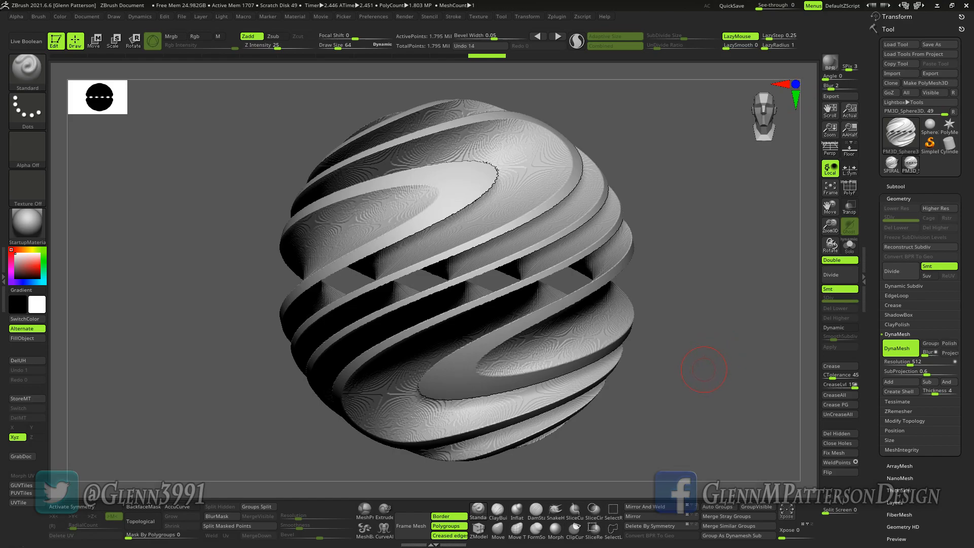
mouse_move(704, 369)
left_mouse_down()
mouse_move(624, 362)
mouse_move(533, 333)
mouse_move(639, 348)
mouse_move(741, 330)
mouse_move(711, 385)
mouse_move(703, 350)
mouse_move(726, 314)
mouse_move(722, 378)
left_mouse_up()
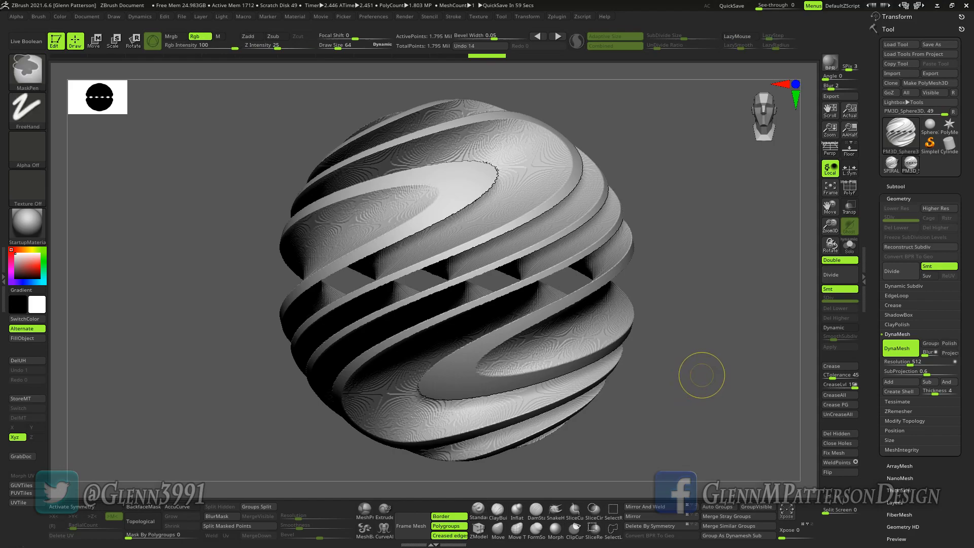
key("ctrl+z")
Open the sphere's surface noise for editing and examine the Spiral NoiseMaker plug-in settings without changing them
left_click_drag(934, 485, 934, 449)
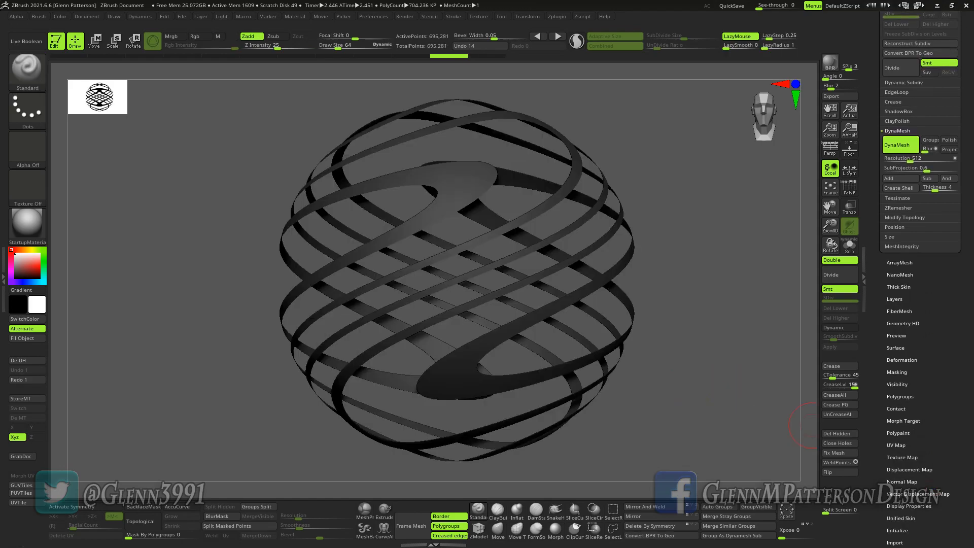
left_click(896, 348)
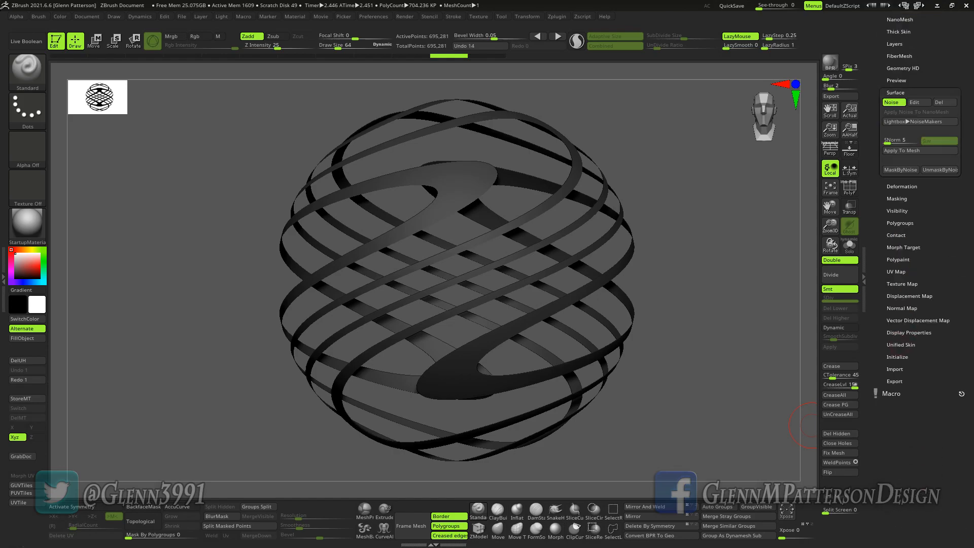
left_click(914, 229)
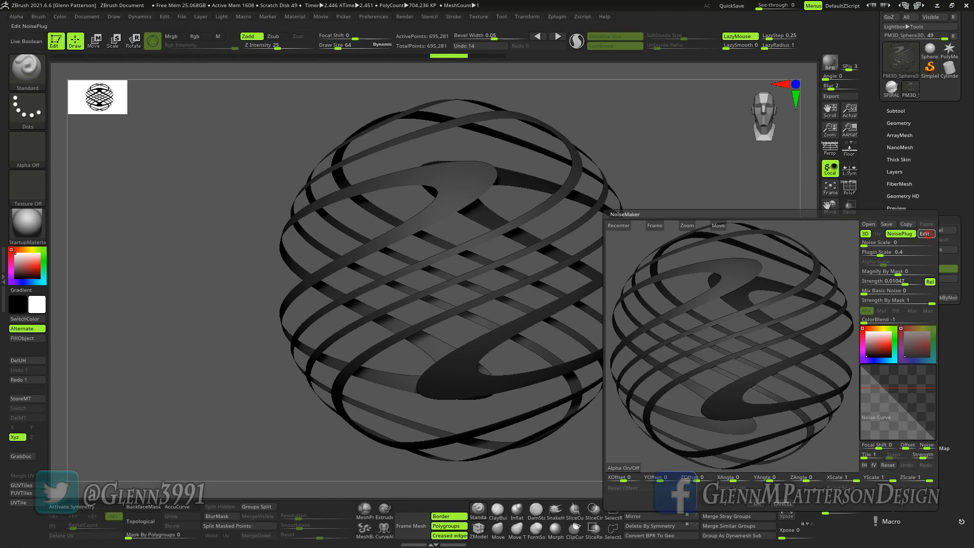
left_click(926, 234)
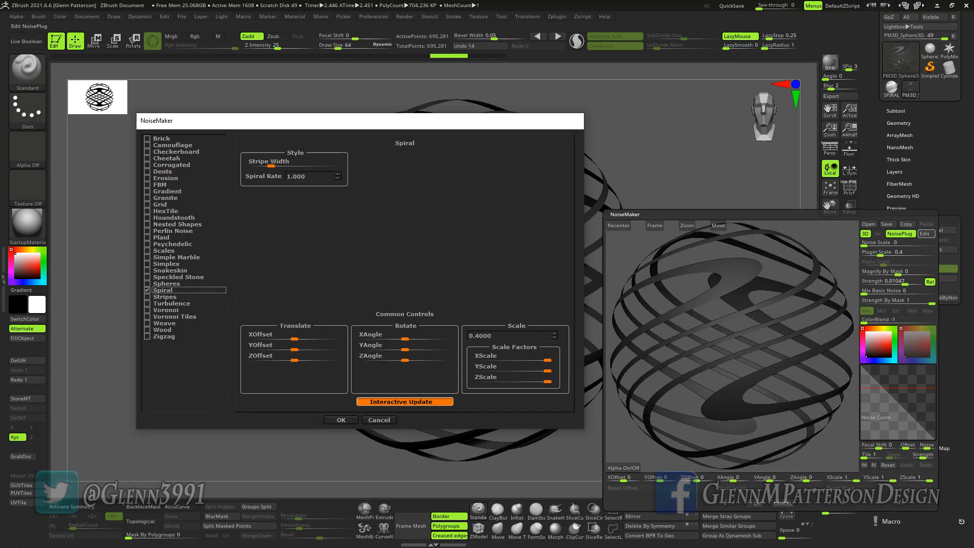
left_click(379, 420)
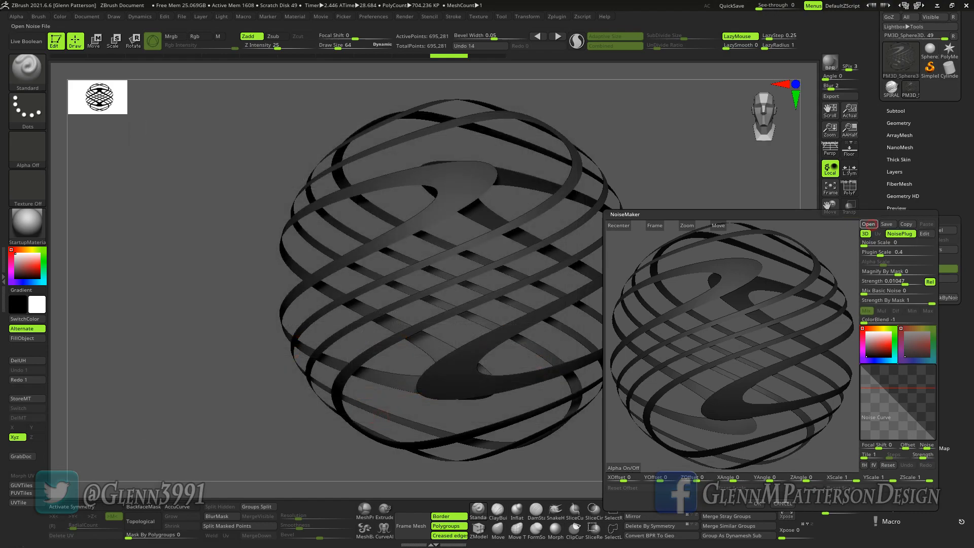
Load the Grid.znm noise preset onto the sphere and convert it into geometry at DynaMesh resolution 512
left_click(869, 224)
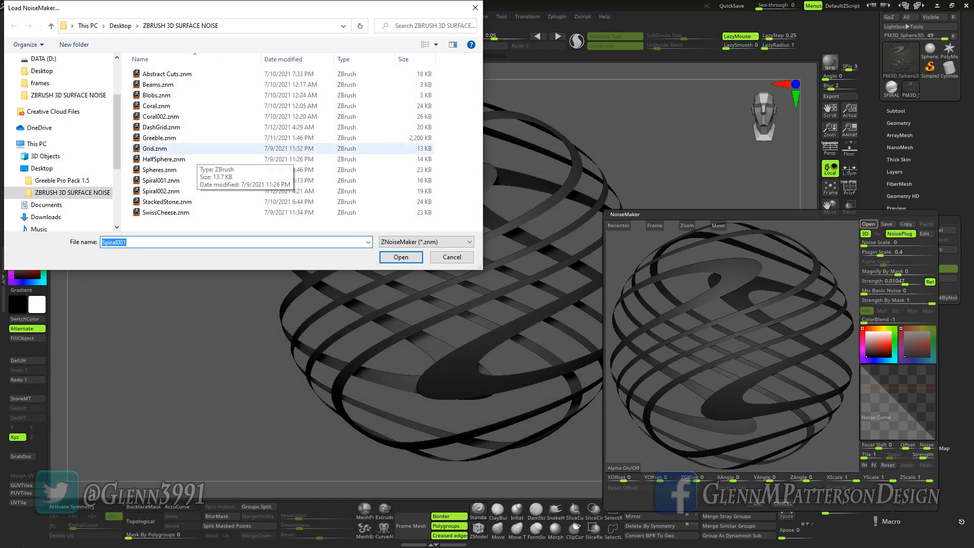
double_click(196, 149)
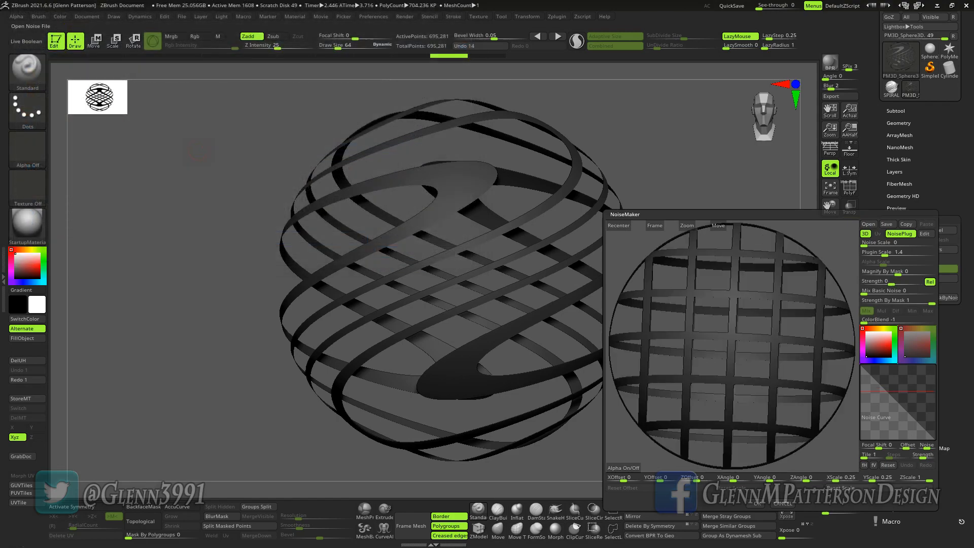
left_click_drag(838, 442, 780, 459)
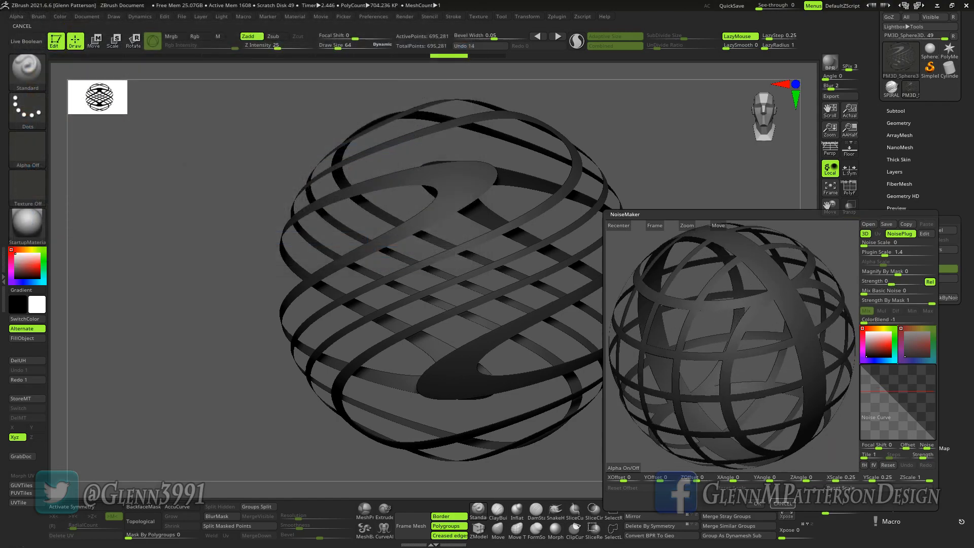
left_click(758, 503)
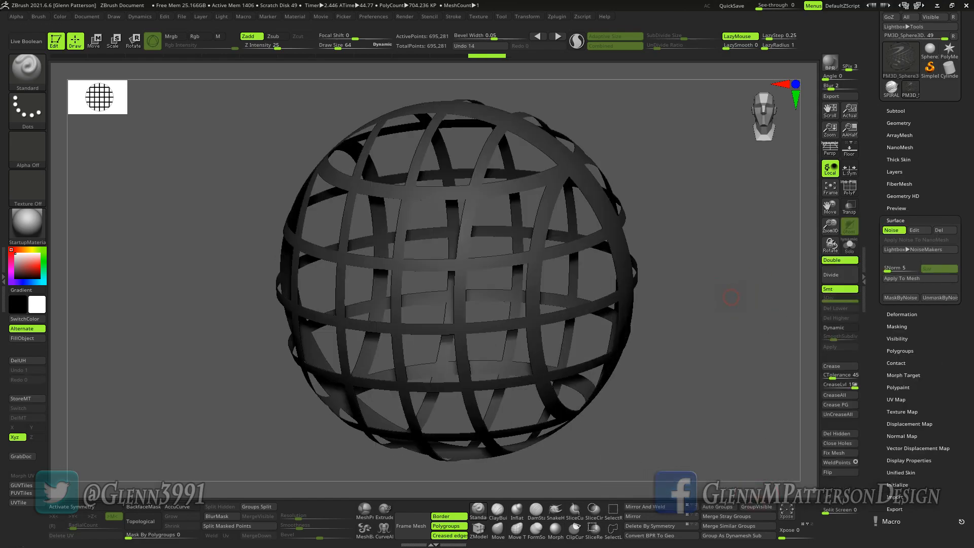
left_click(899, 123)
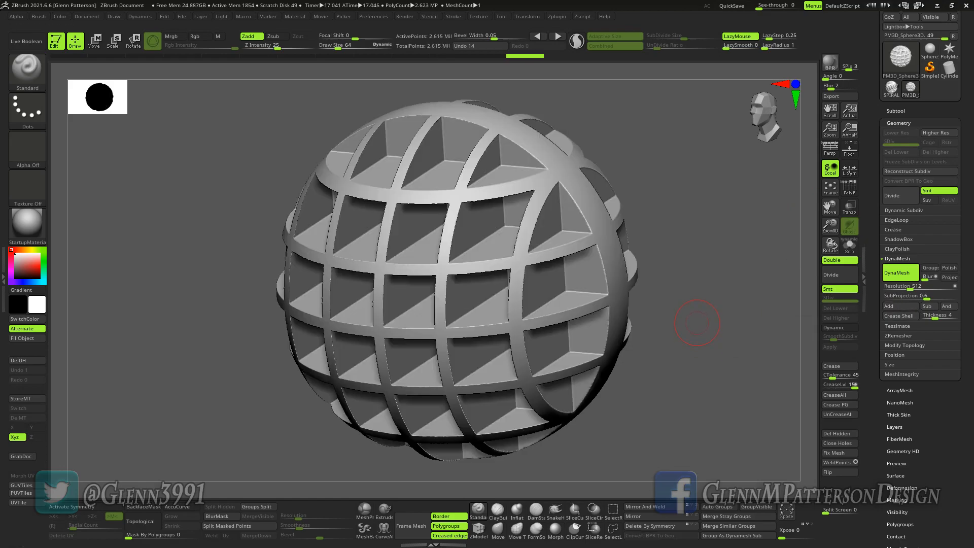
mouse_move(702, 317)
left_mouse_down()
mouse_move(680, 449)
mouse_move(686, 436)
mouse_move(659, 381)
mouse_move(703, 350)
mouse_move(711, 396)
mouse_move(692, 326)
left_mouse_up()
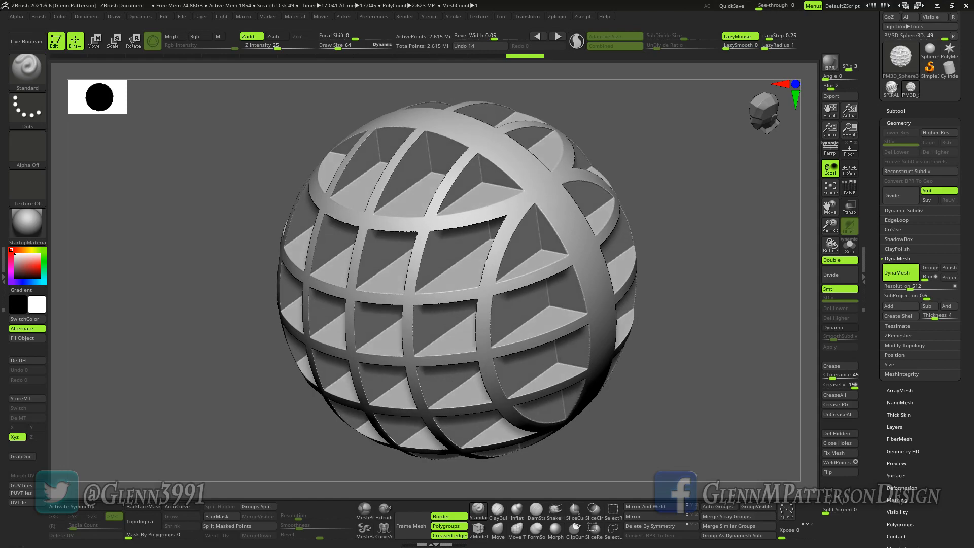
Switch to the SPIRAL tool, showing only its framed spiral sphere, and turn off Dynamic Subdivision
left_click(891, 89)
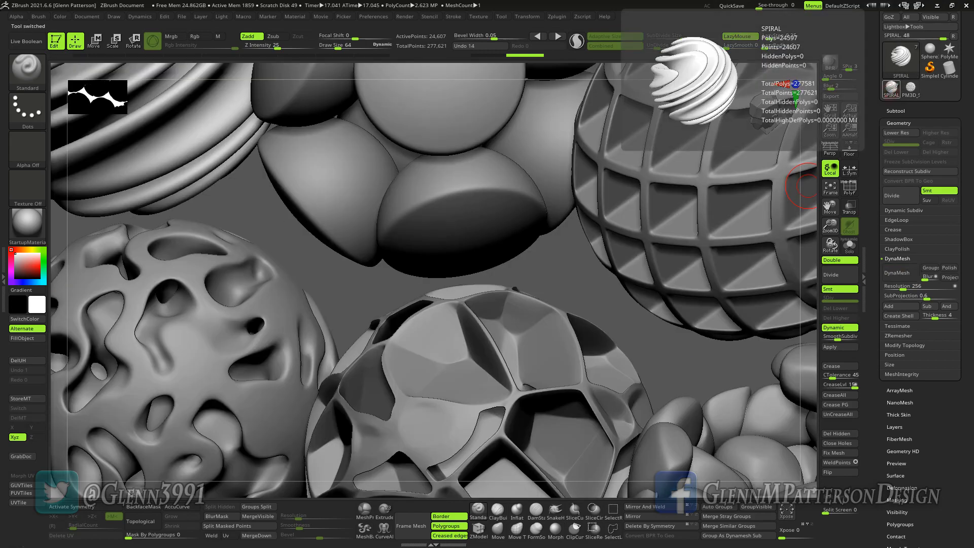
left_click(849, 245)
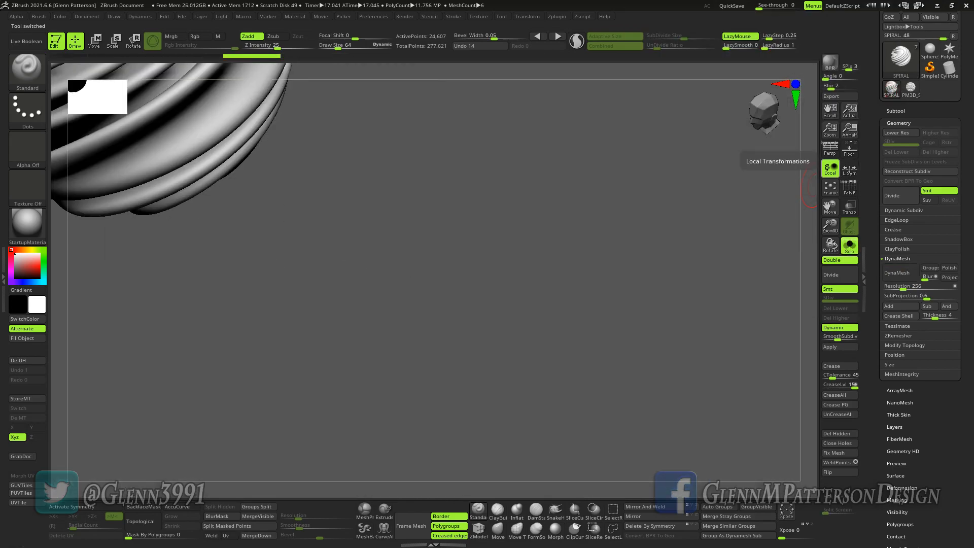
left_click(830, 188)
left_click(840, 327)
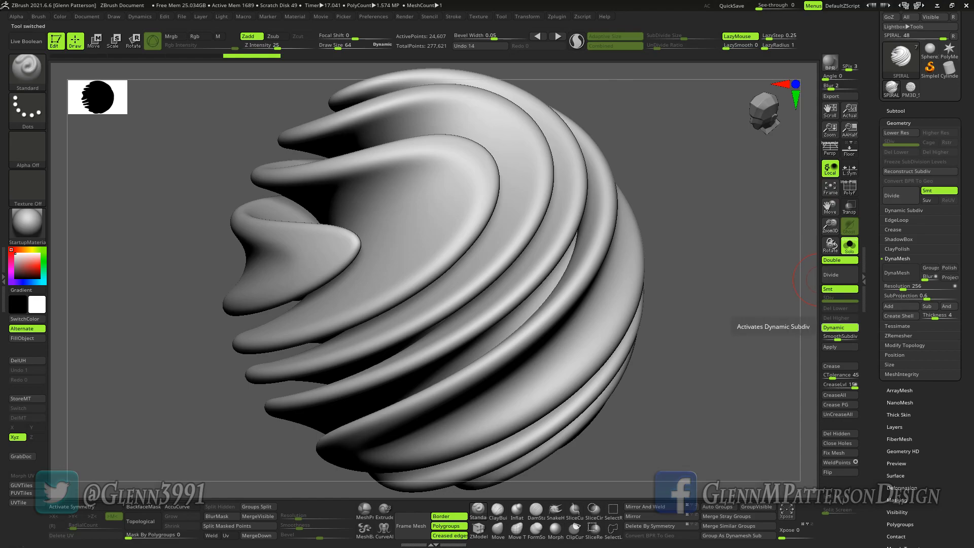
left_click_drag(696, 325, 602, 267)
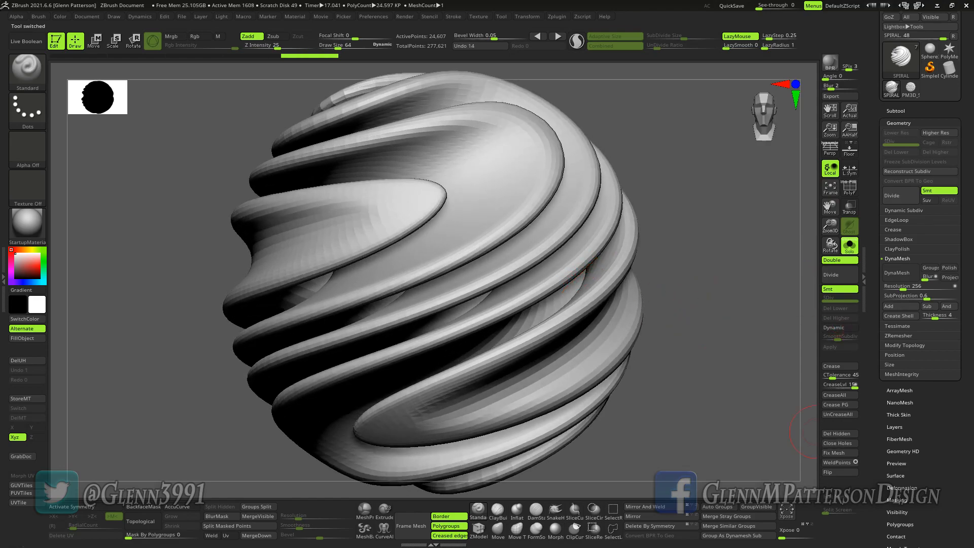
Open the ZRemesher settings and examine the spiral sphere's polygon wireframe from several angles
left_click(899, 335)
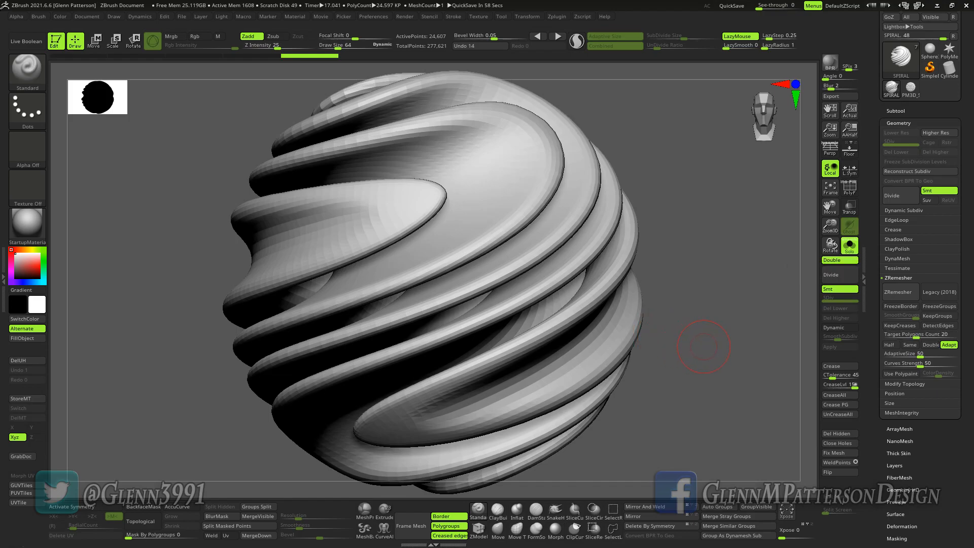
left_click(850, 187)
left_click_drag(702, 336, 517, 335)
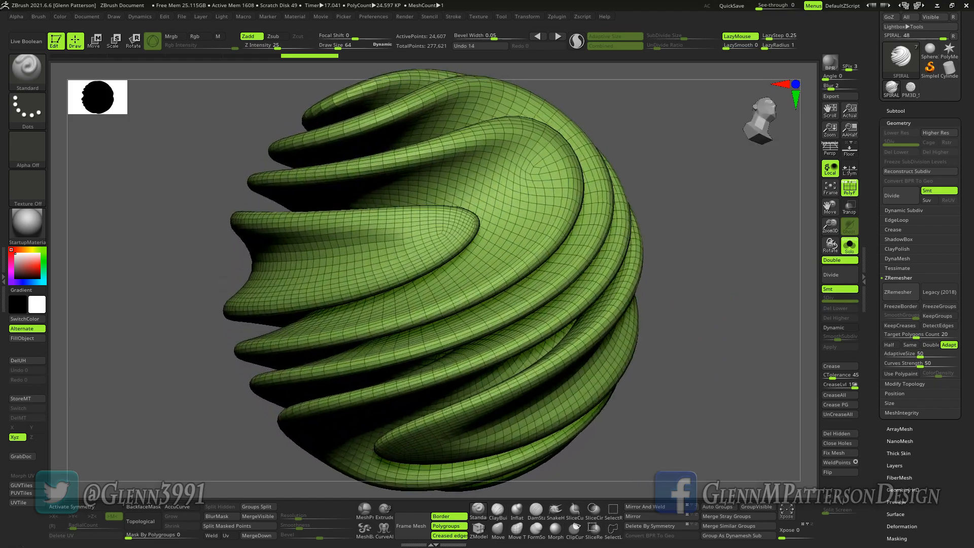
left_click_drag(700, 377, 692, 378)
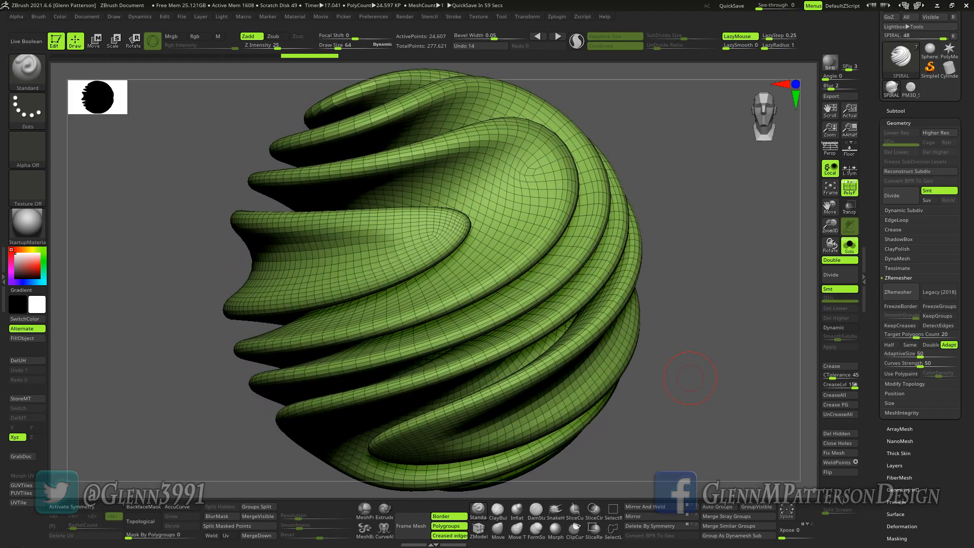
left_click_drag(681, 382, 695, 348)
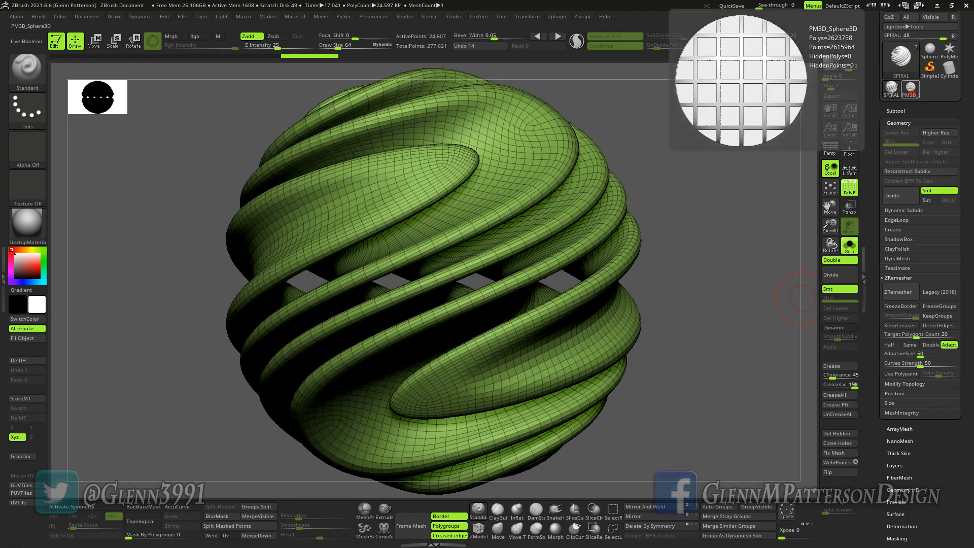
Return to the grid sphere with its wireframe hidden, and undo its conversion into geometry
left_click(911, 89)
left_click(849, 188)
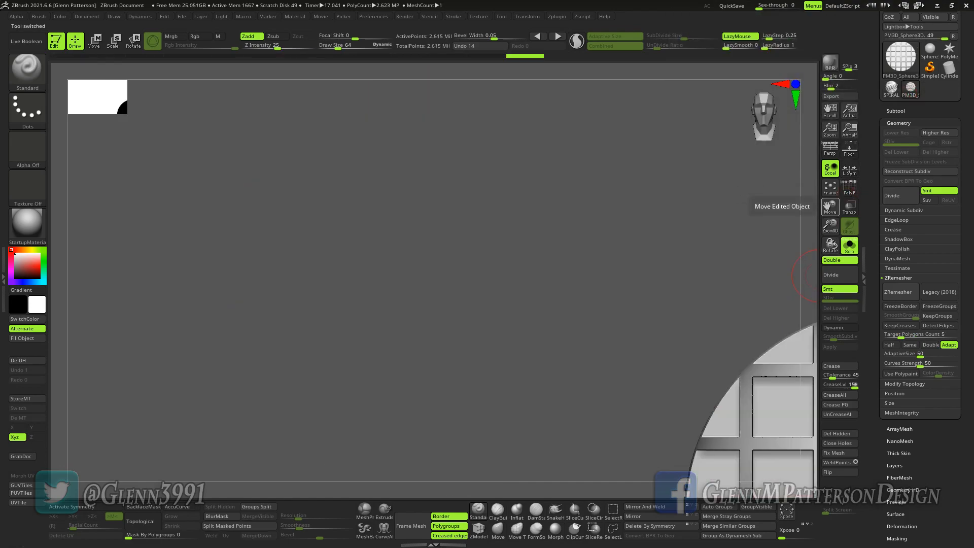
left_click(831, 187)
left_click_drag(722, 303, 704, 338)
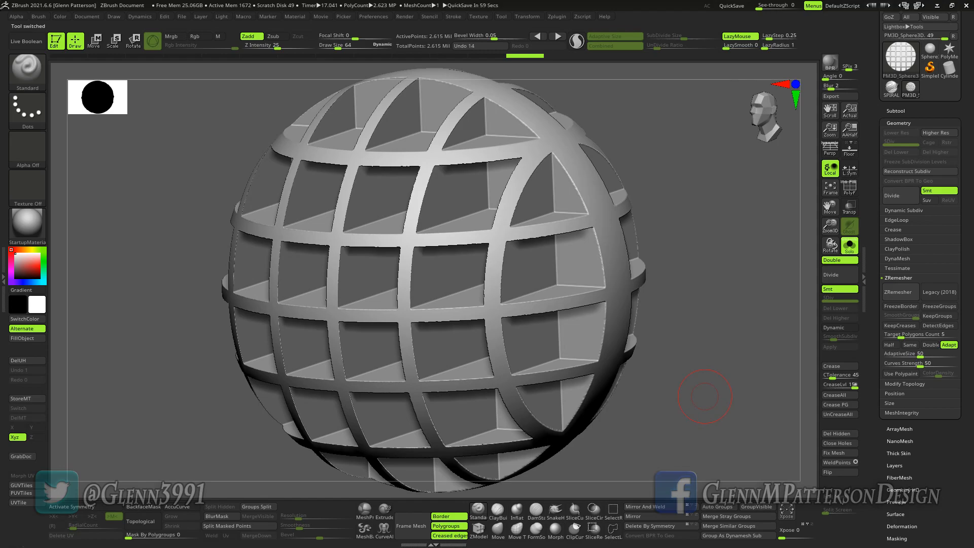
left_click(705, 396, "ctrl")
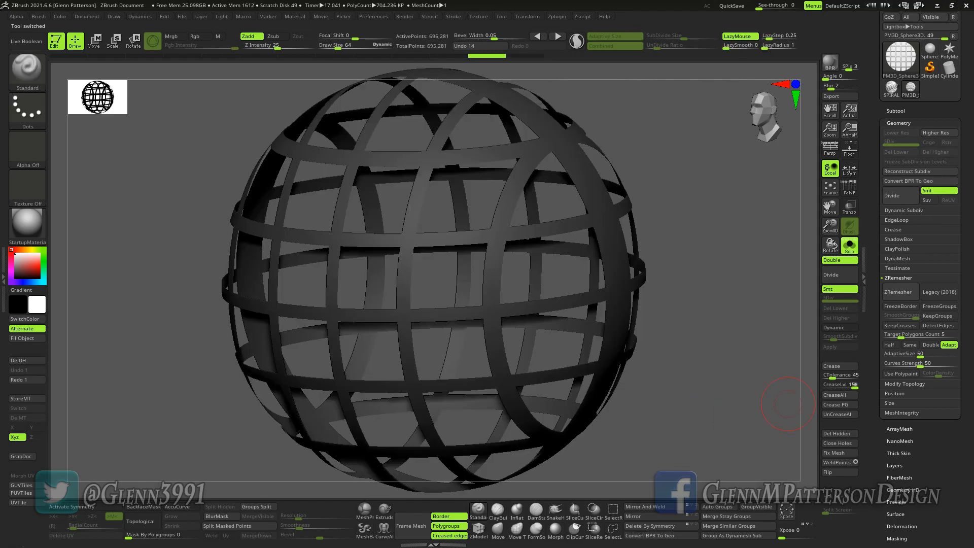
Replace the sphere's grid surface noise with the StackedStone.znm preset
scroll(920, 254, "down", 5)
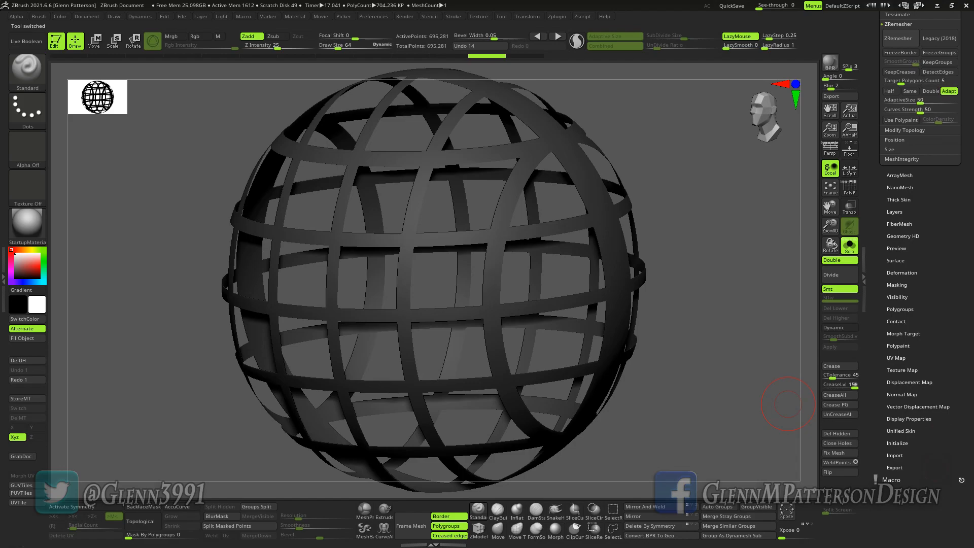
left_click(895, 258)
left_click_drag(939, 135, 939, 317)
left_click(914, 155)
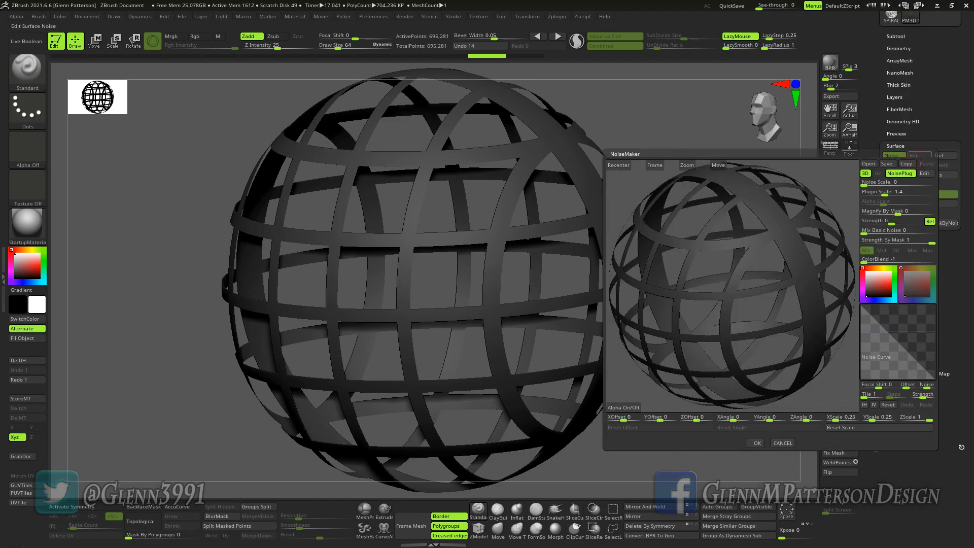
left_click(869, 164)
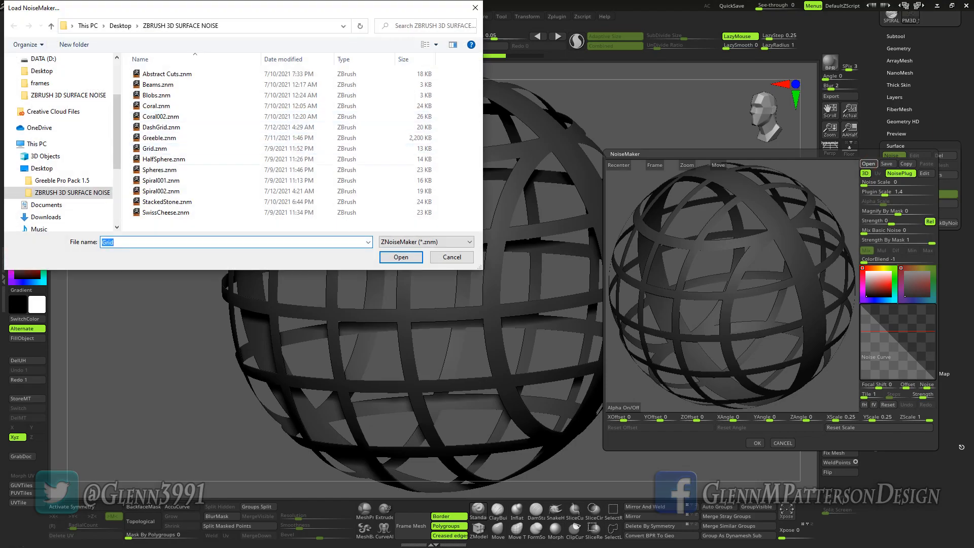
double_click(167, 201)
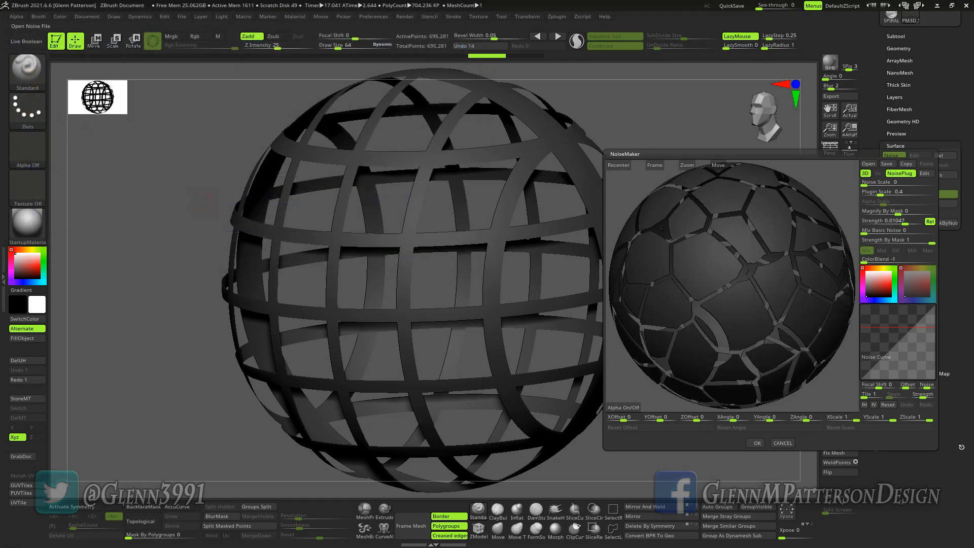
left_click(757, 443)
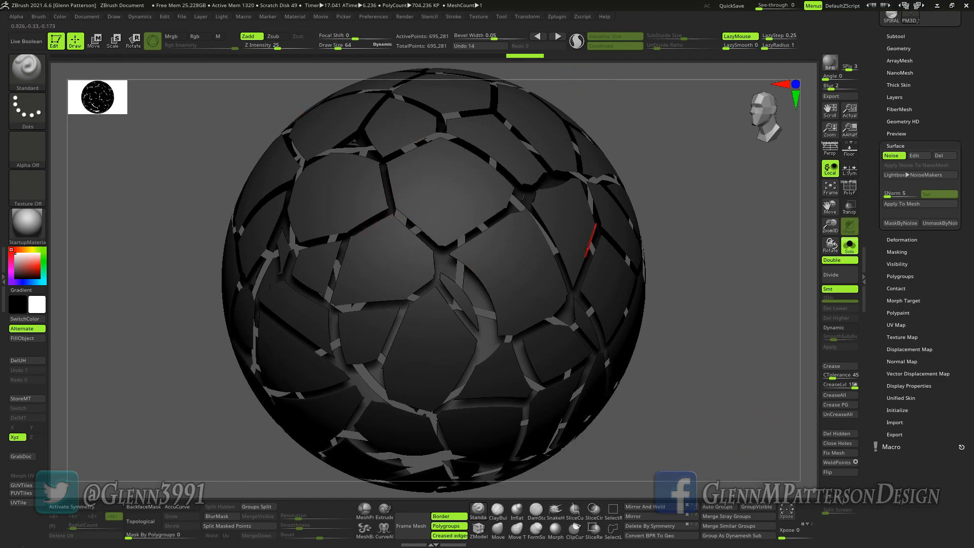
Select the Move Topological brush and enlarge its draw size to about 580
left_click_drag(679, 401, 600, 322)
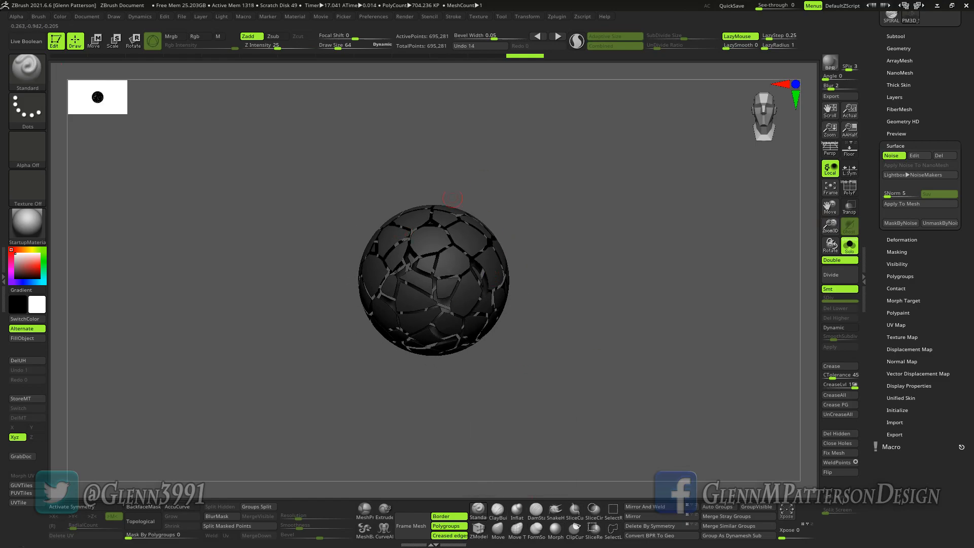
left_click(516, 528)
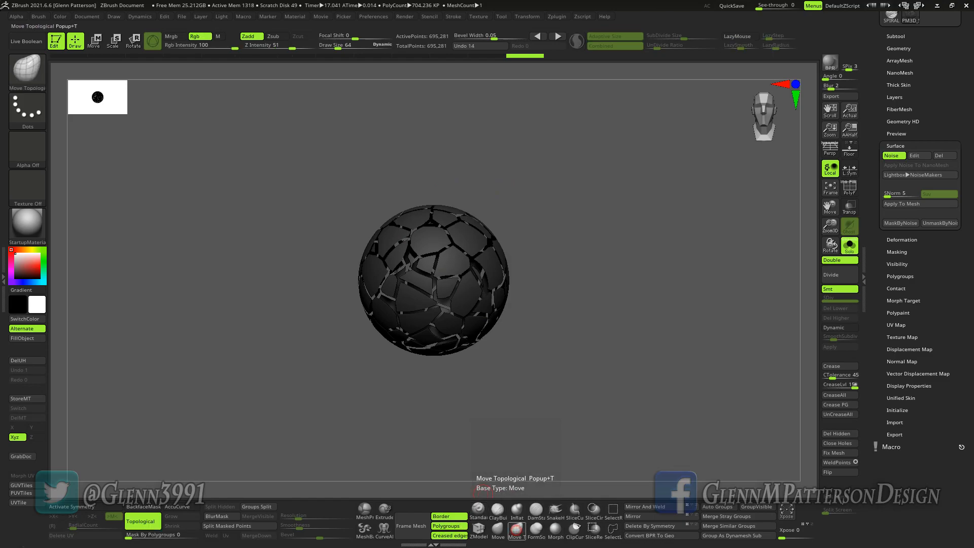
key("space")
left_click_drag(591, 277, 625, 278)
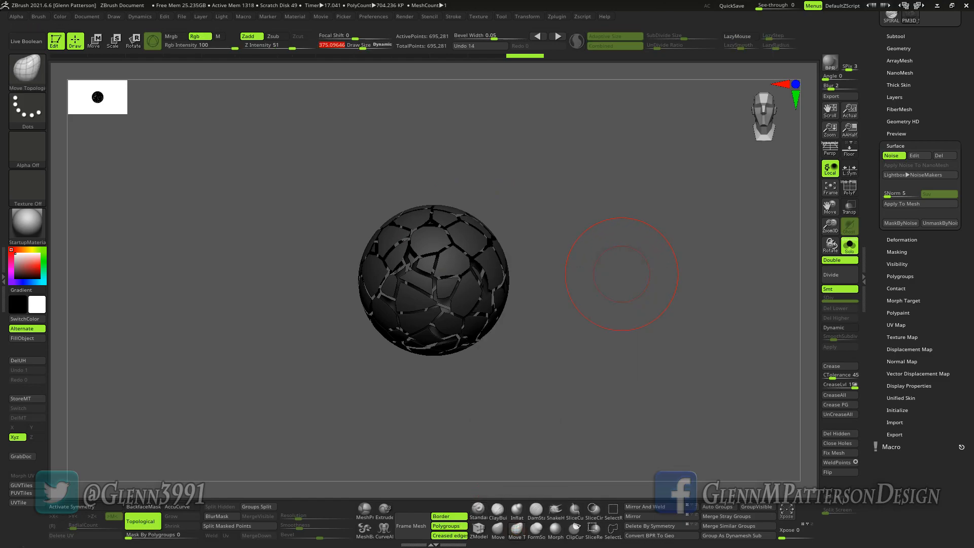
key("space")
Pull two horns out of the stone sphere's upper-right and lower-right sides, dent the surface between them, and remesh the stretched form with DynaMesh
mouse_move(476, 232)
left_mouse_down()
mouse_move(498, 232)
mouse_move(466, 224)
mouse_move(487, 178)
mouse_move(507, 165)
left_mouse_up()
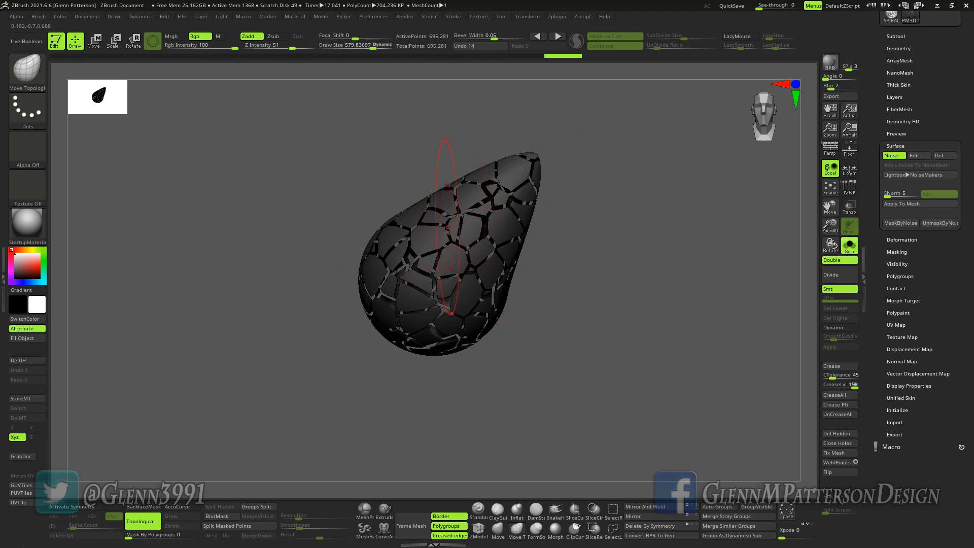
left_click_drag(672, 264, 613, 325, "ctrl")
left_click_drag(501, 292, 553, 319)
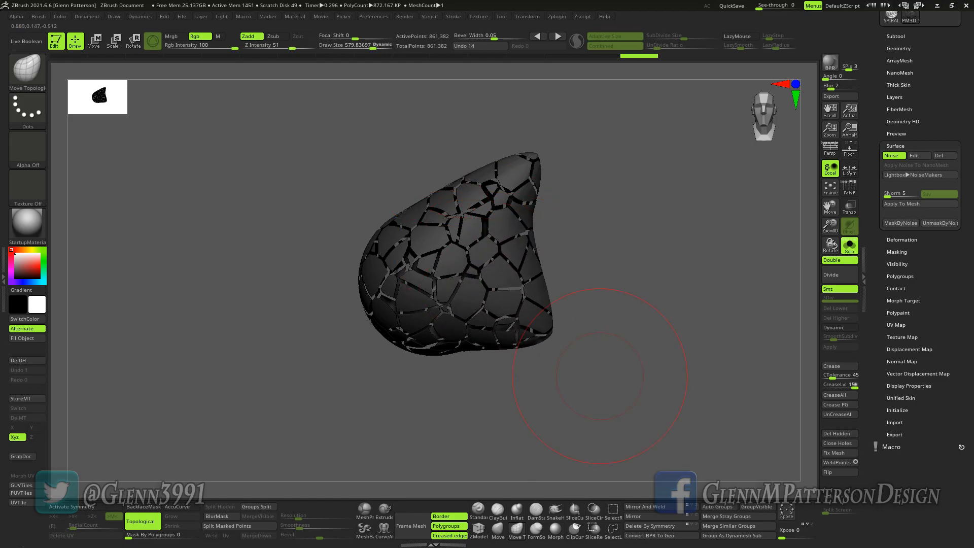
mouse_move(530, 242)
left_mouse_down()
mouse_move(500, 246)
mouse_move(488, 280)
left_mouse_up()
mouse_move(616, 272)
left_mouse_down()
mouse_move(477, 269)
mouse_move(639, 249)
mouse_move(594, 316)
left_mouse_up()
Pull the left side of the stone form outward into rounded lobes and push its upper surface inward
left_click_drag(371, 255, 307, 212)
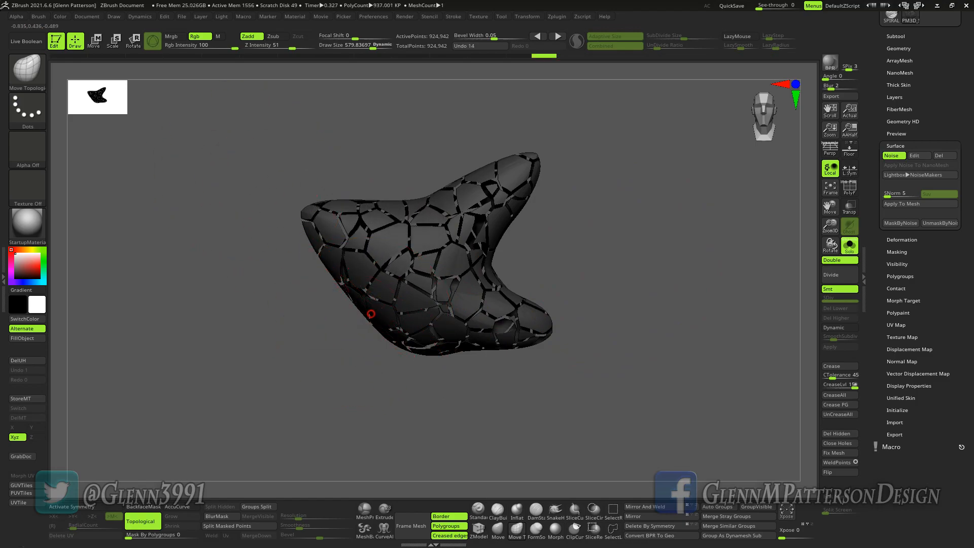
left_click_drag(371, 314, 347, 348)
left_click_drag(405, 195, 421, 231)
left_click_drag(349, 307, 294, 309)
left_click_drag(652, 343, 655, 355)
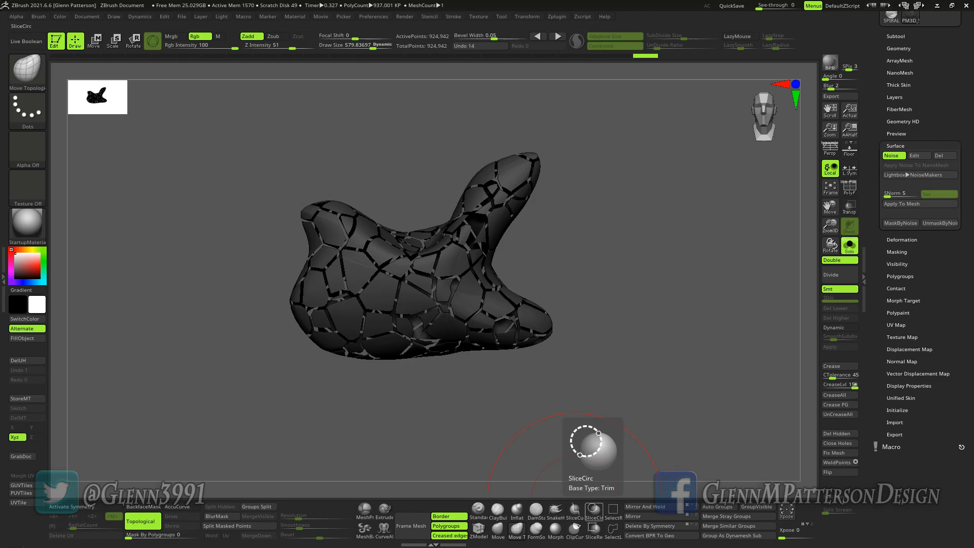
Cut the underside of the stone form flat with the ClipCurve brush and remesh the clipped form with DynaMesh
left_click(574, 530)
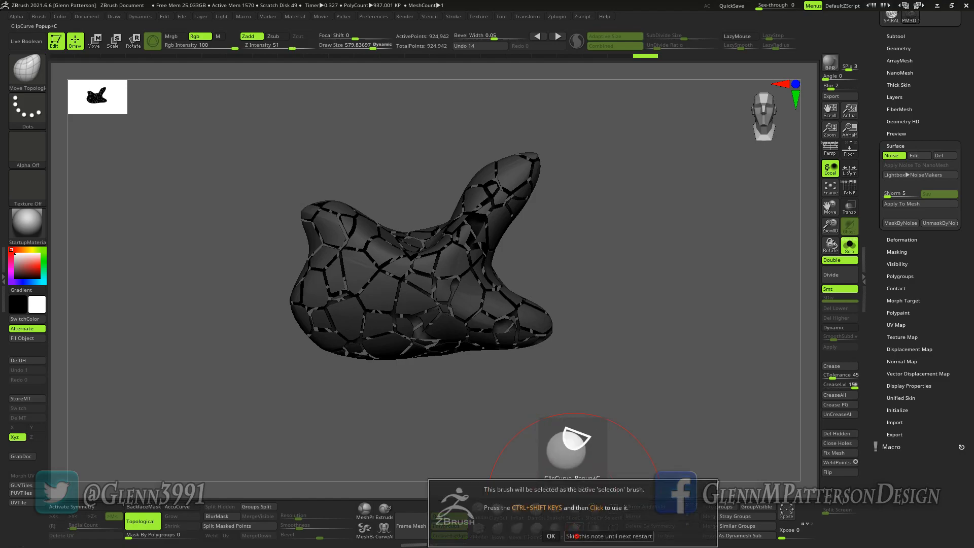
mouse_move(637, 362)
left_mouse_down("ctrl+shift")
mouse_move(156, 362)
mouse_move(157, 328)
left_mouse_up("ctrl+shift")
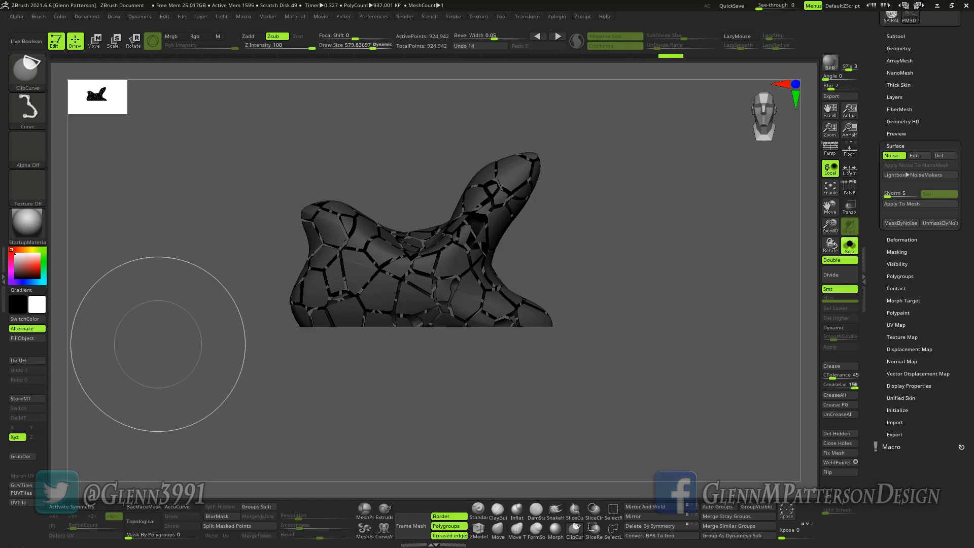
mouse_move(669, 334)
left_mouse_down("ctrl")
mouse_move(606, 418)
mouse_move(614, 274)
mouse_move(637, 340)
mouse_move(666, 377)
left_mouse_up("ctrl")
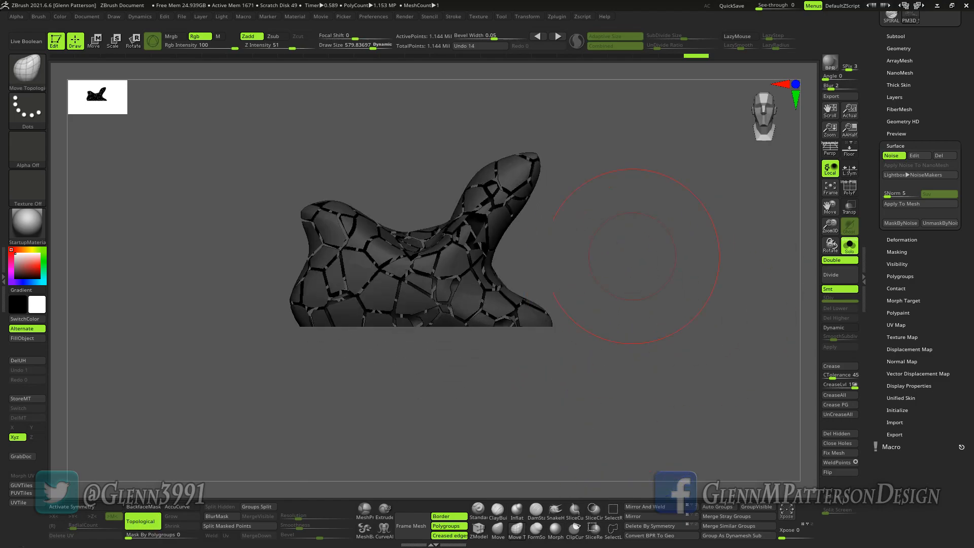
Edit the surface noise, setting its Y offset to 0.346 and its X and Z angles to -93
left_click_drag(830, 225, 836, 258)
left_click_drag(830, 207, 819, 238)
left_click(917, 155)
left_click_drag(797, 367, 823, 347)
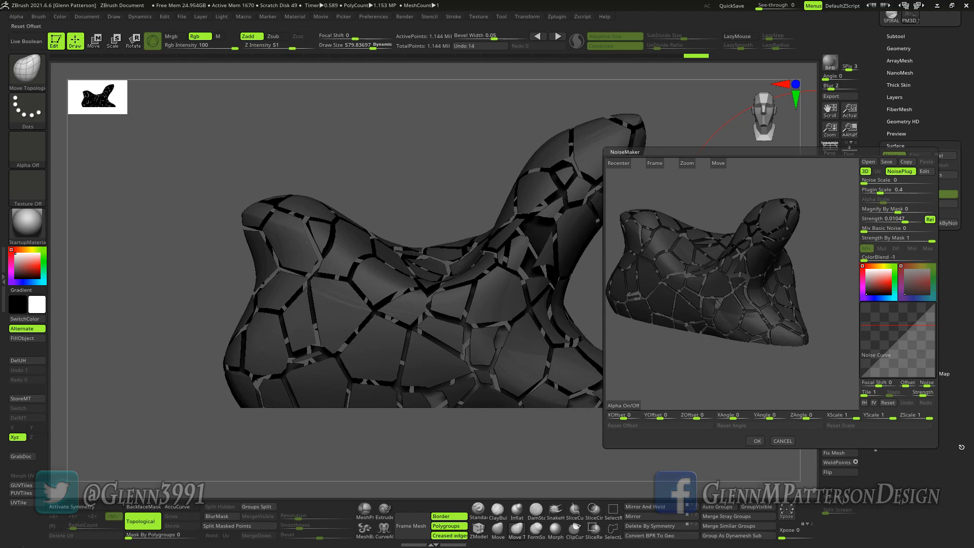
left_click_drag(623, 417, 666, 416)
left_click_drag(732, 416, 726, 416)
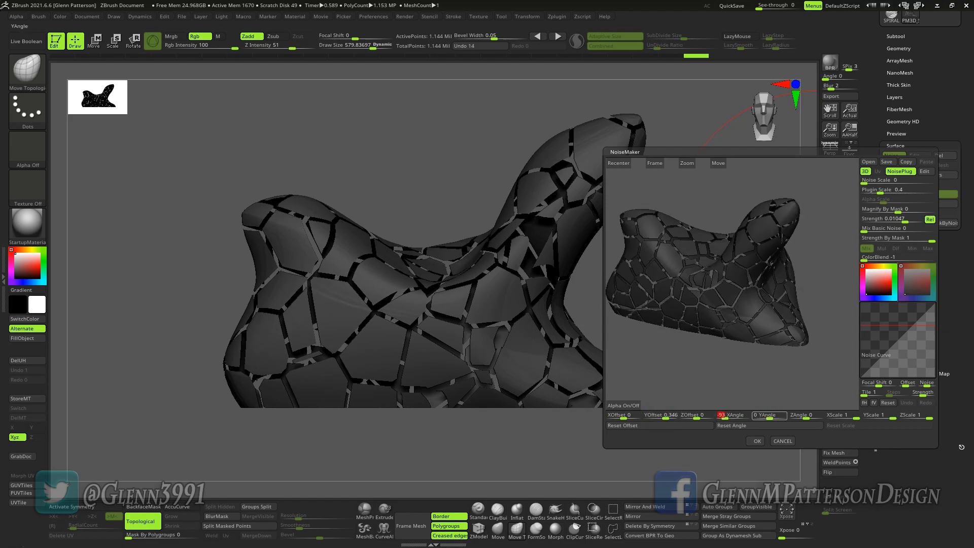
left_click_drag(807, 416, 800, 417)
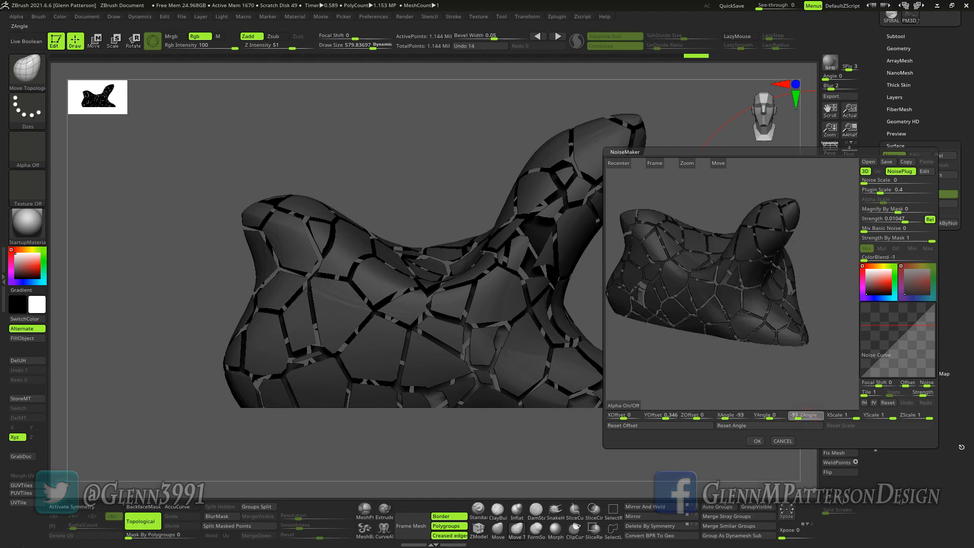
Lower the noise's X scale to about 0.413, reduce its Y scale as well, and accept the noise settings
left_click_drag(842, 416, 835, 417)
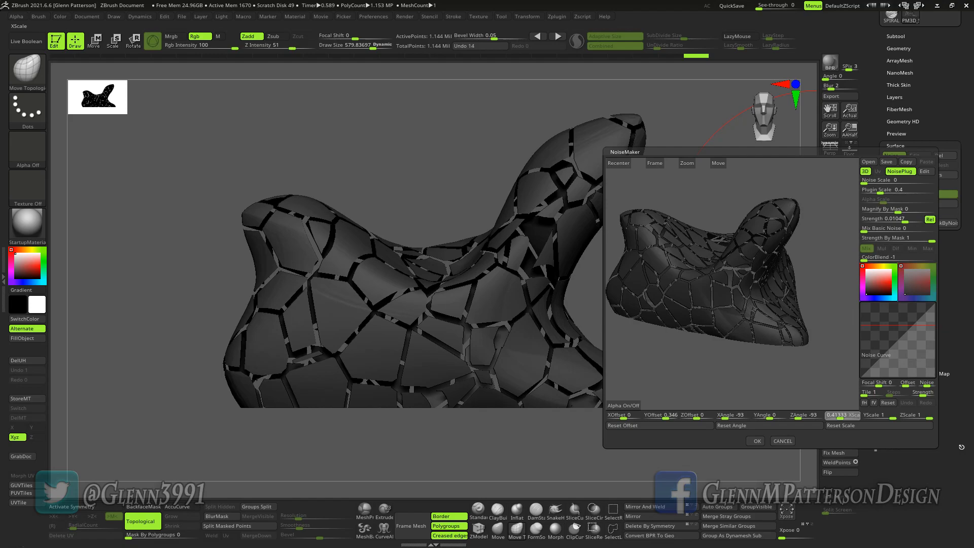
left_click_drag(827, 373, 801, 362)
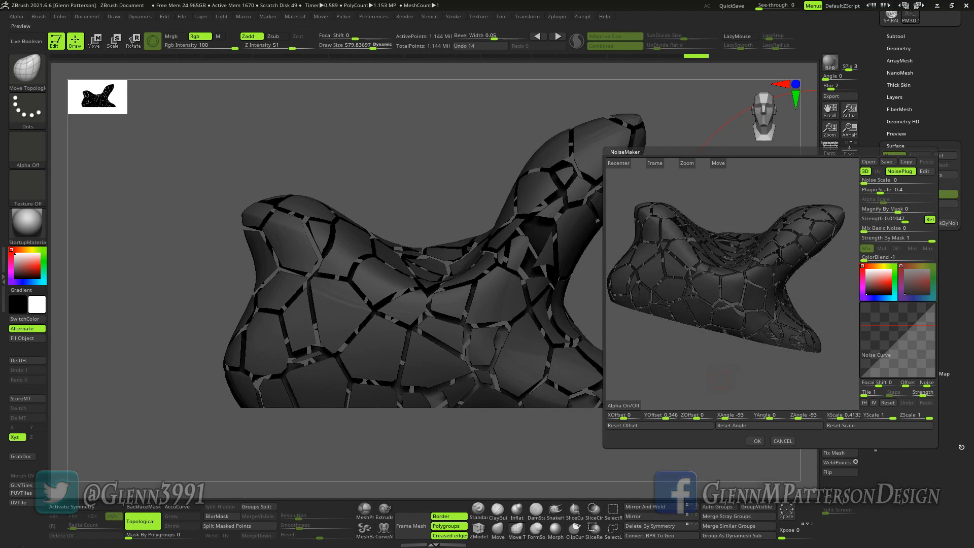
left_click_drag(892, 416, 879, 415)
left_click_drag(853, 377, 813, 387)
left_click(881, 415)
left_click_drag(880, 416, 858, 416)
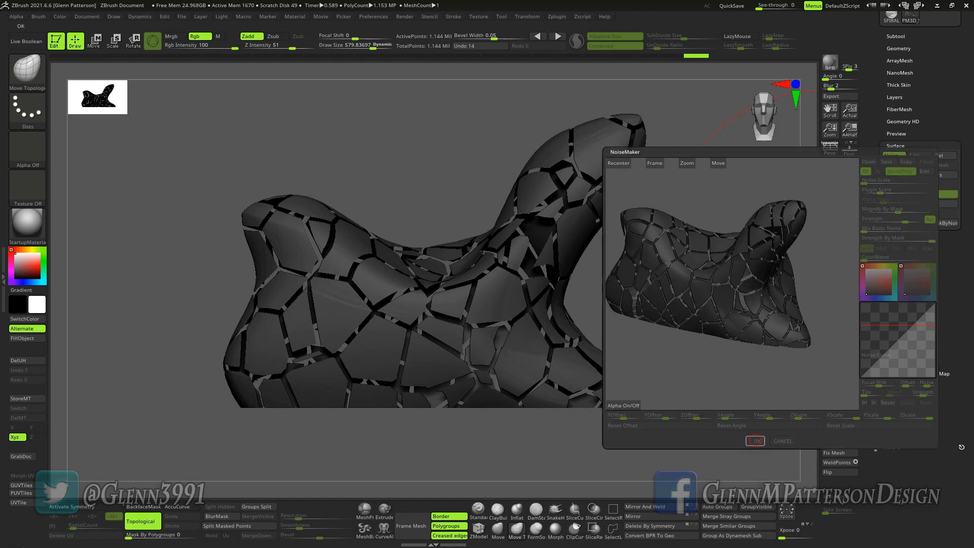
left_click(757, 441)
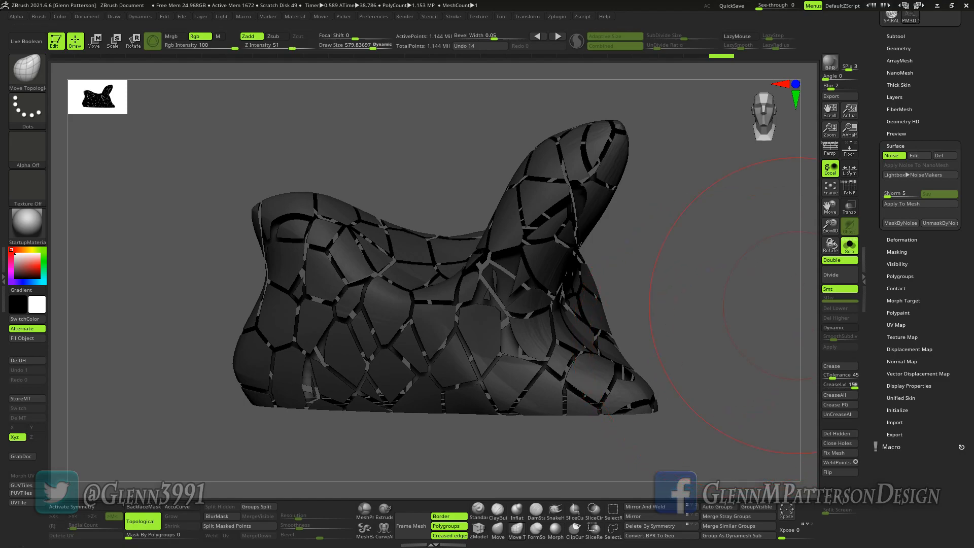
Bake the stone noise into the form by remeshing it with DynaMesh at resolution 512, and inspect the stones from several angles
left_click(898, 48)
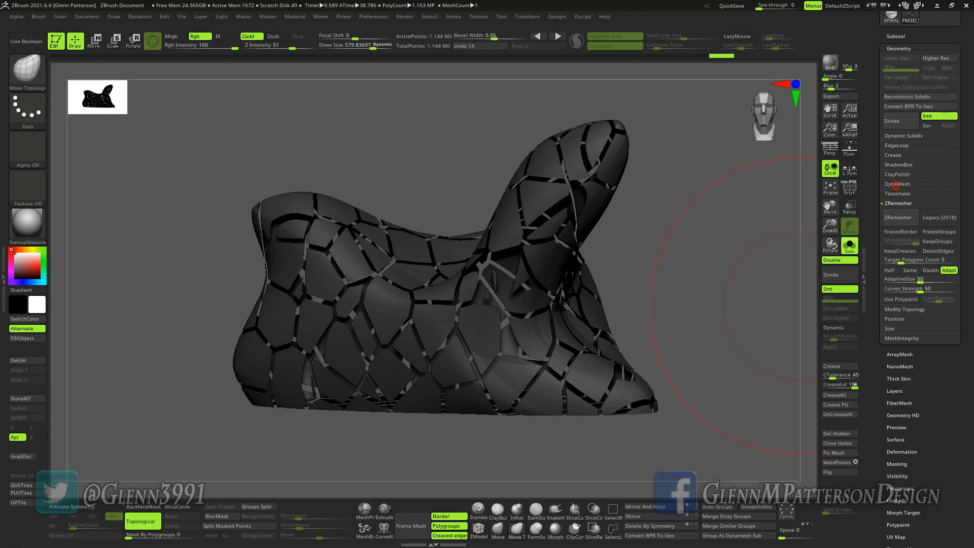
left_click(896, 184)
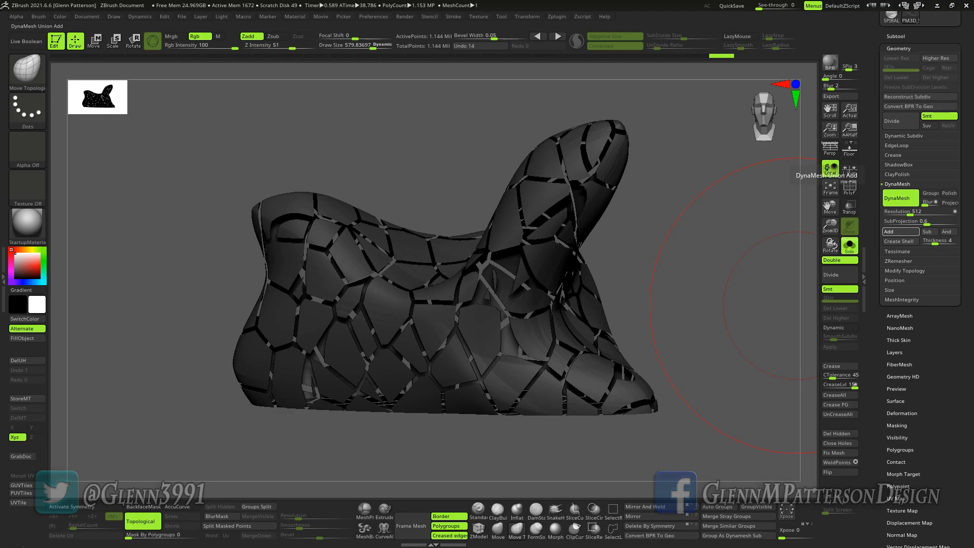
left_click_drag(741, 315, 733, 319, "ctrl")
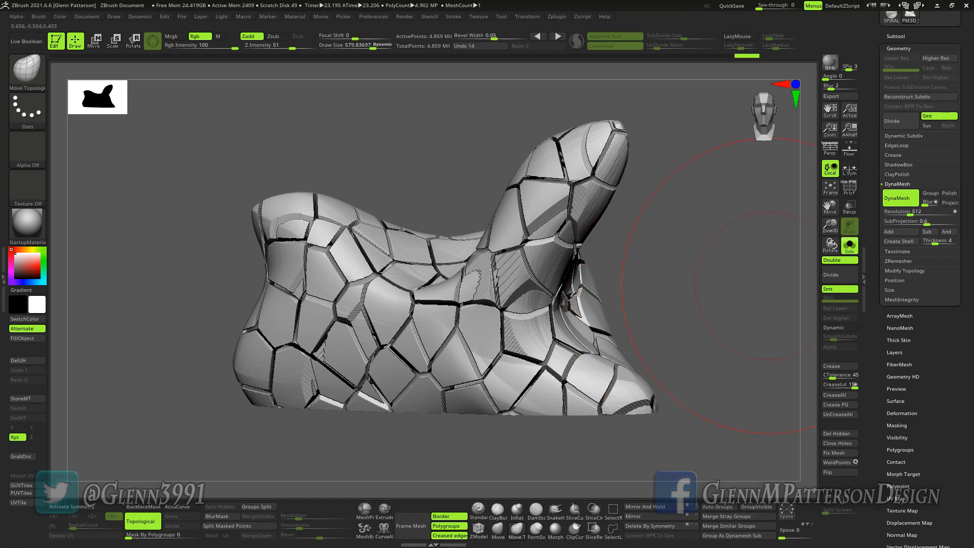
mouse_move(682, 305)
left_mouse_down()
mouse_move(543, 370)
mouse_move(457, 373)
mouse_move(644, 337)
mouse_move(609, 365)
mouse_move(572, 338)
left_mouse_up()
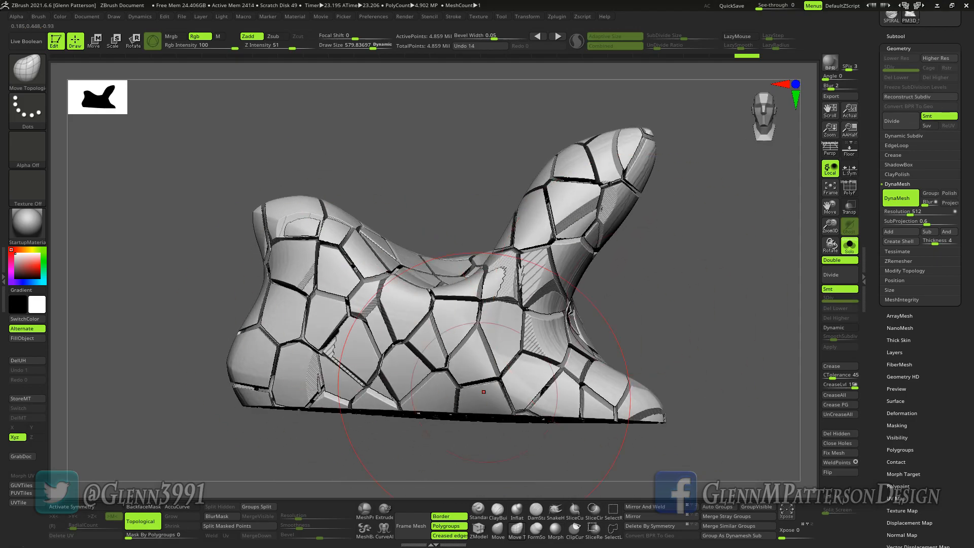
left_click_drag(699, 311, 502, 330)
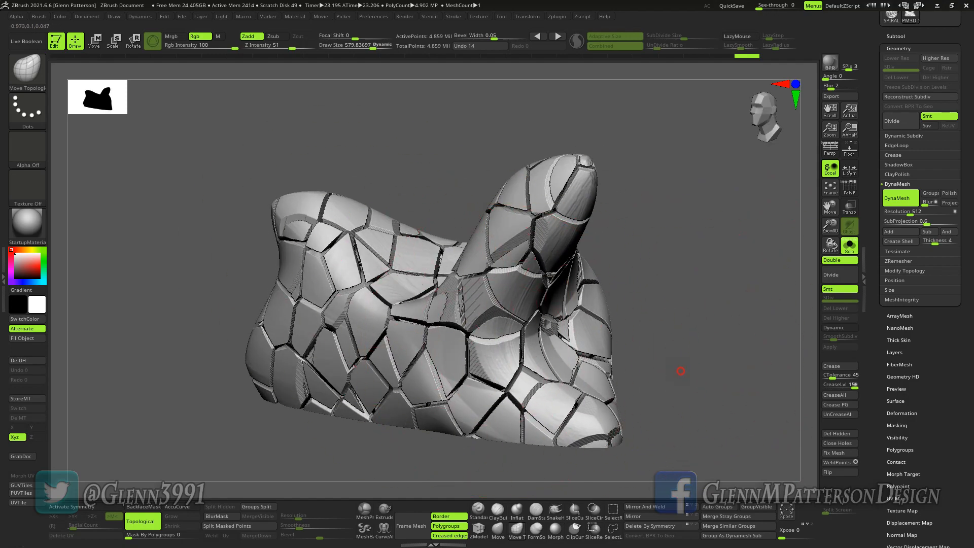
left_click_drag(681, 371, 700, 386, "shift")
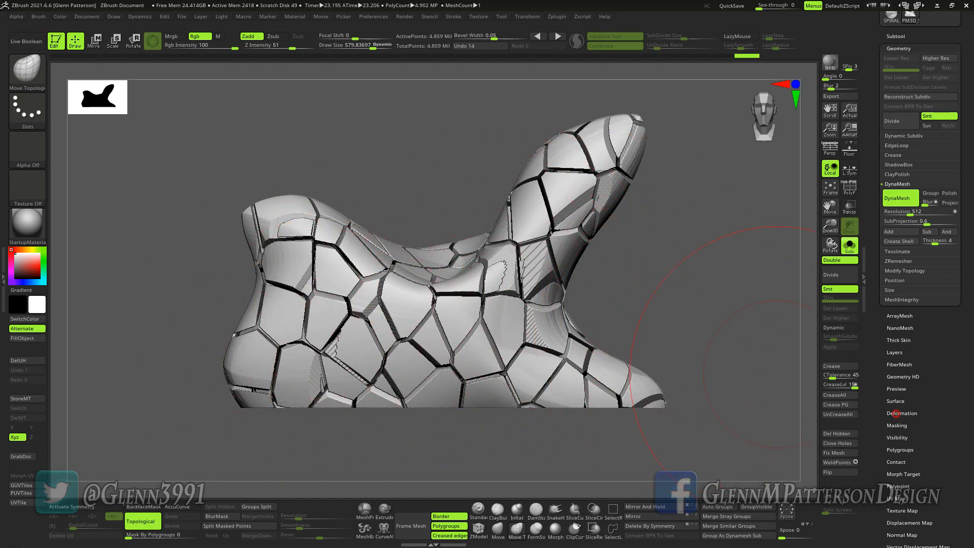
Smooth the stones' edges over the whole mesh with a Polish deformation of about 30
left_click(896, 414)
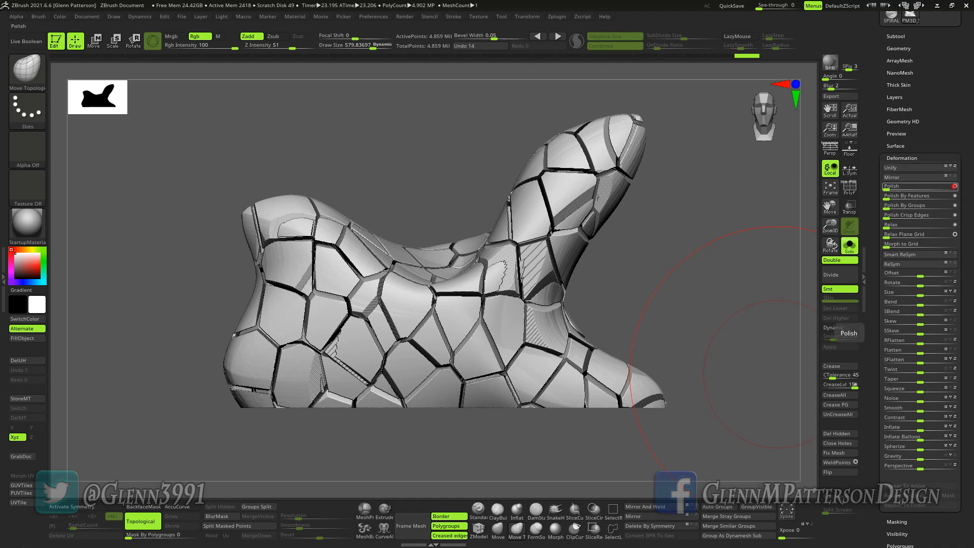
left_click(896, 186)
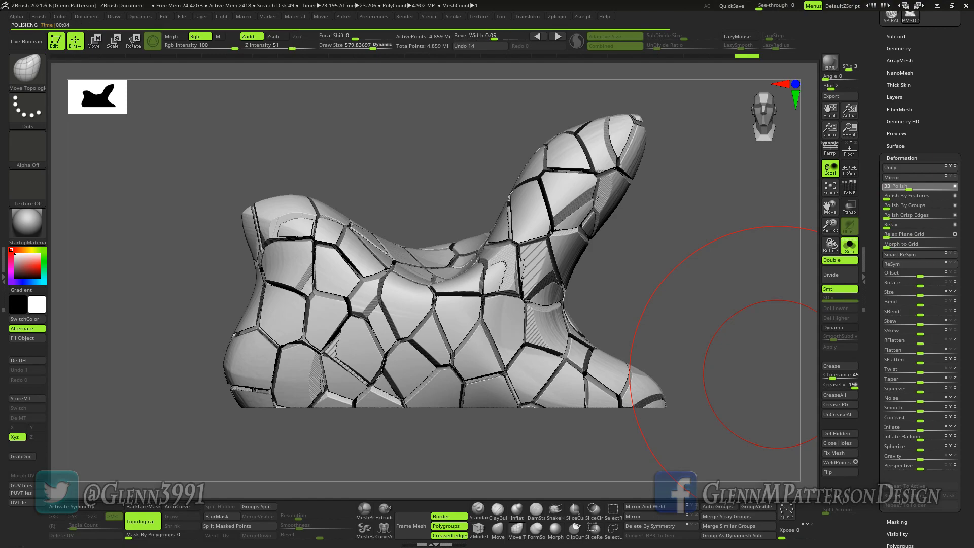
mouse_move(671, 306)
left_mouse_down()
mouse_move(596, 333)
mouse_move(622, 325)
left_mouse_up()
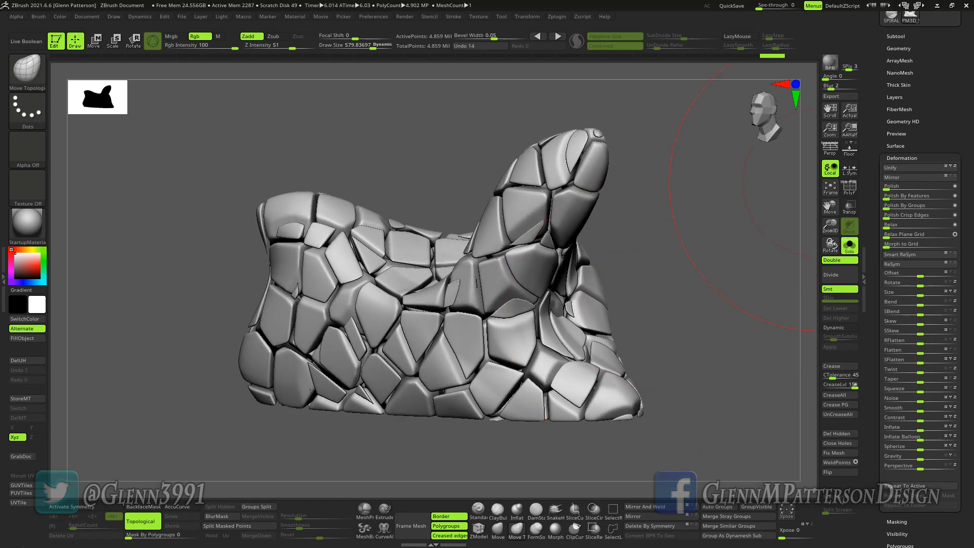
Set the DynaMesh resolution to 256 and remesh the polished stone form
left_click(899, 48)
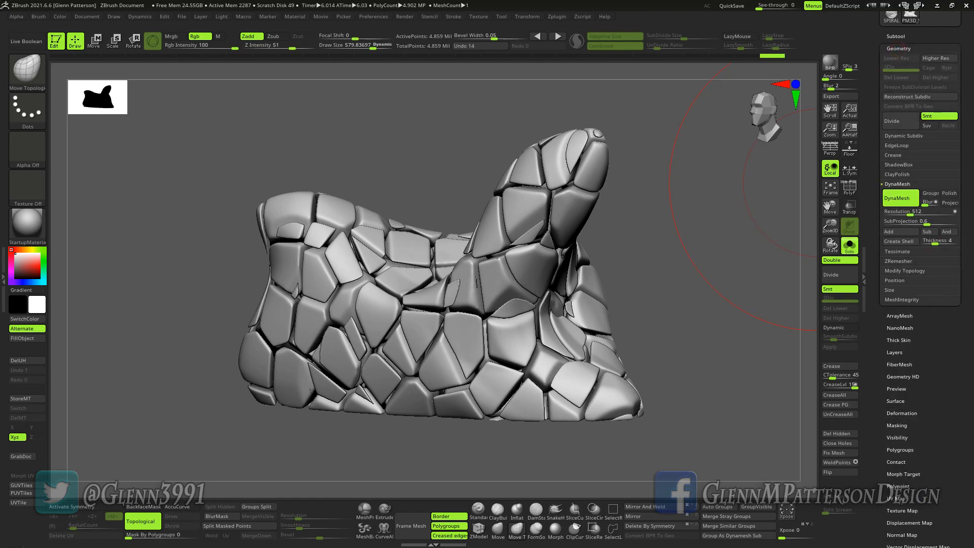
left_click(908, 211)
type("256")
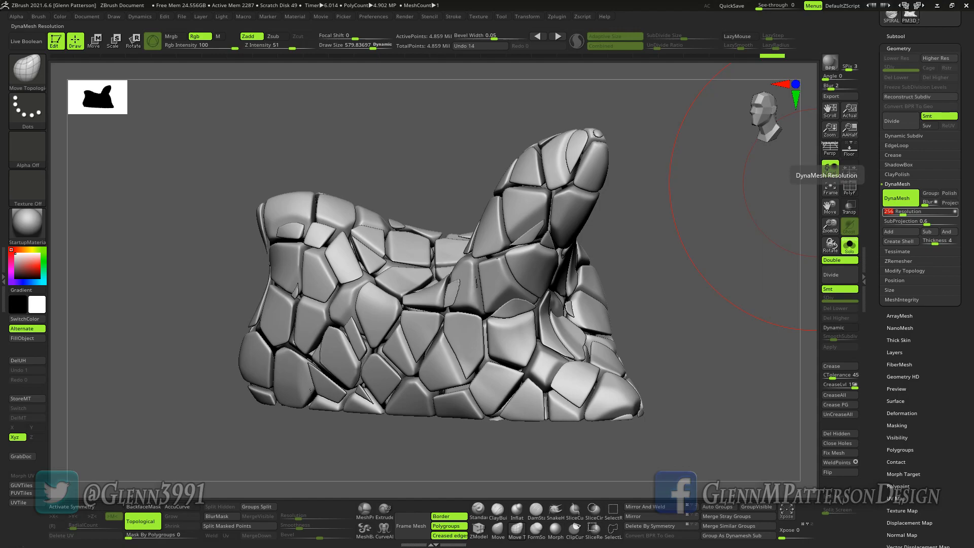
left_click_drag(694, 287, 726, 292)
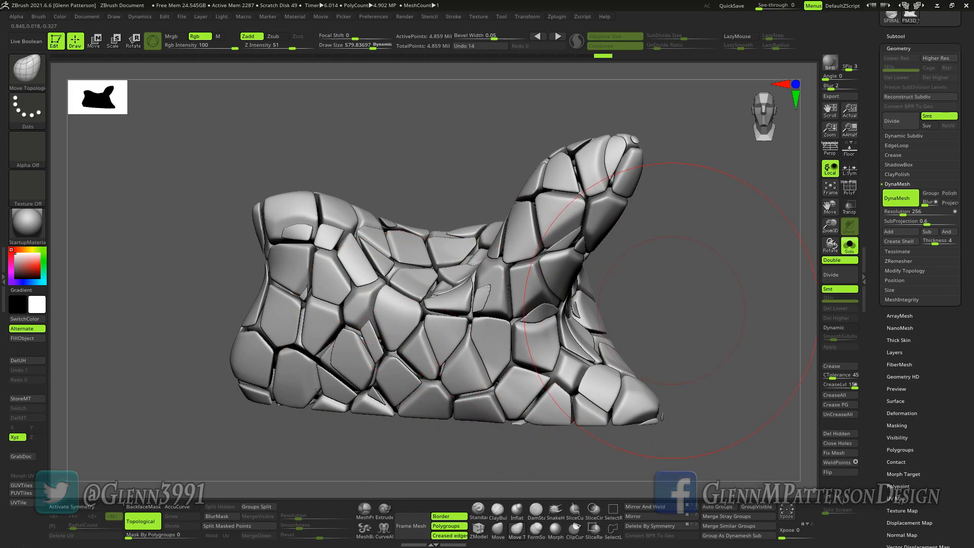
mouse_move(670, 310)
left_mouse_down()
mouse_move(707, 271)
mouse_move(682, 296)
mouse_move(710, 284)
mouse_move(692, 312)
mouse_move(662, 325)
mouse_move(688, 322)
mouse_move(678, 324)
mouse_move(708, 285)
mouse_move(703, 312)
mouse_move(680, 317)
mouse_move(655, 304)
mouse_move(599, 340)
left_mouse_up()
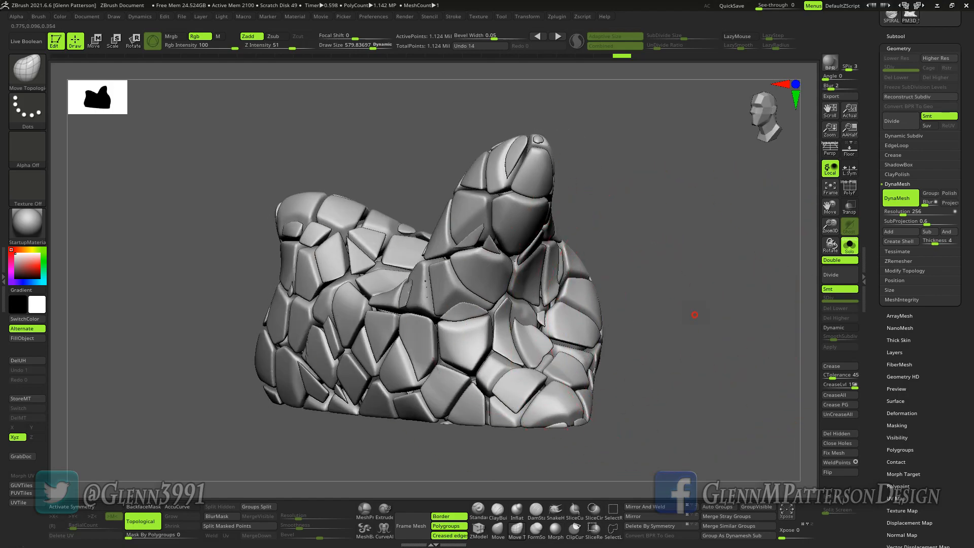
Close the holes in the stone mesh and repair it with Fix Mesh
left_click_drag(692, 322, 706, 315)
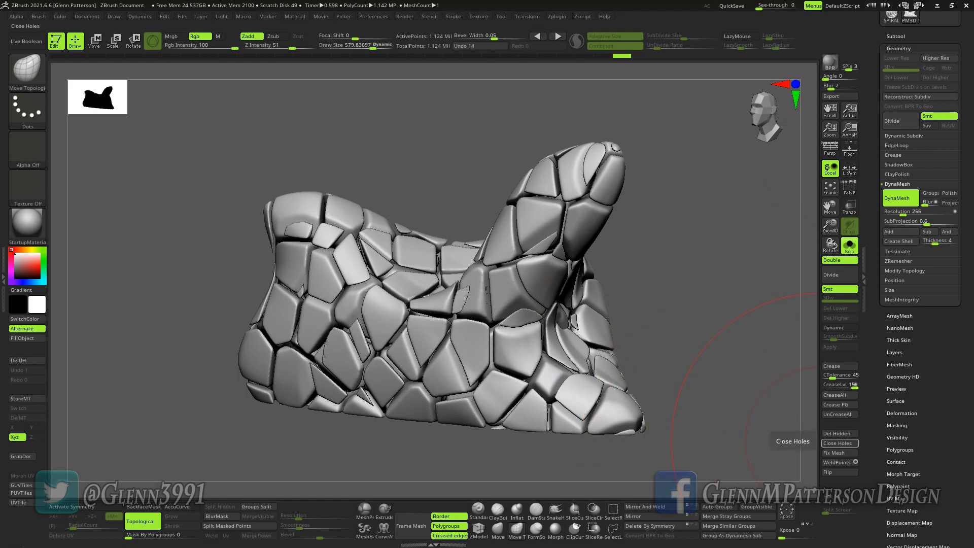
left_click(838, 443)
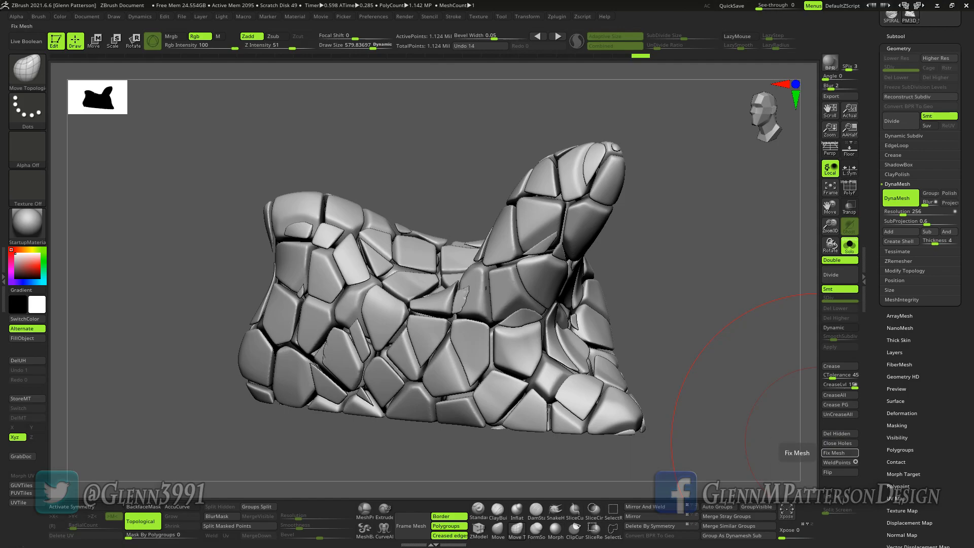
left_click(840, 452)
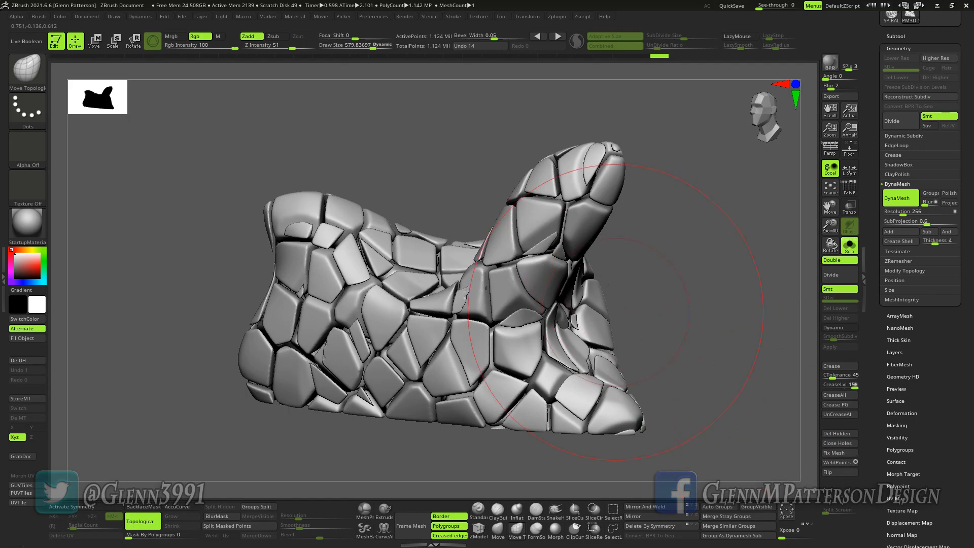
Retopologize the stone mesh using ZRemesher with a target polygons count of 20
left_click(899, 261)
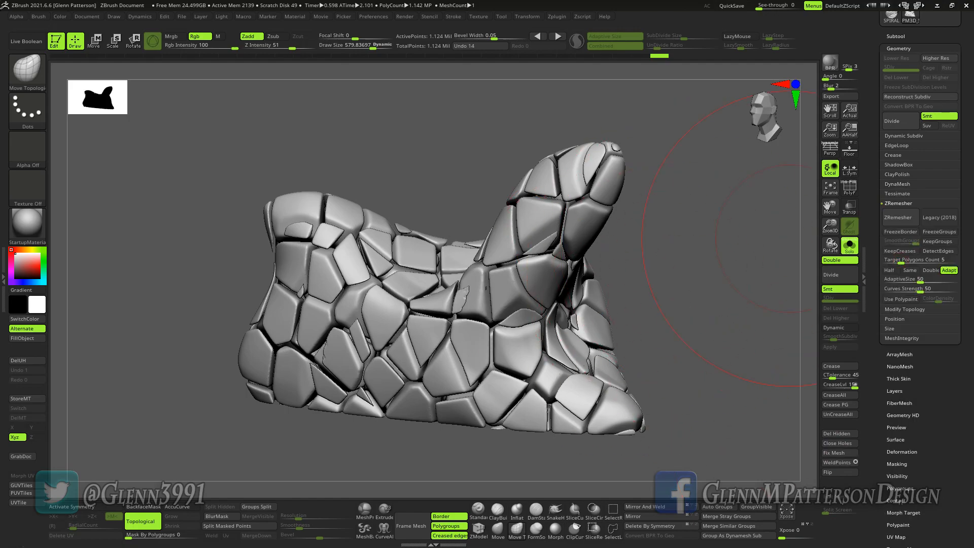
left_click(913, 261)
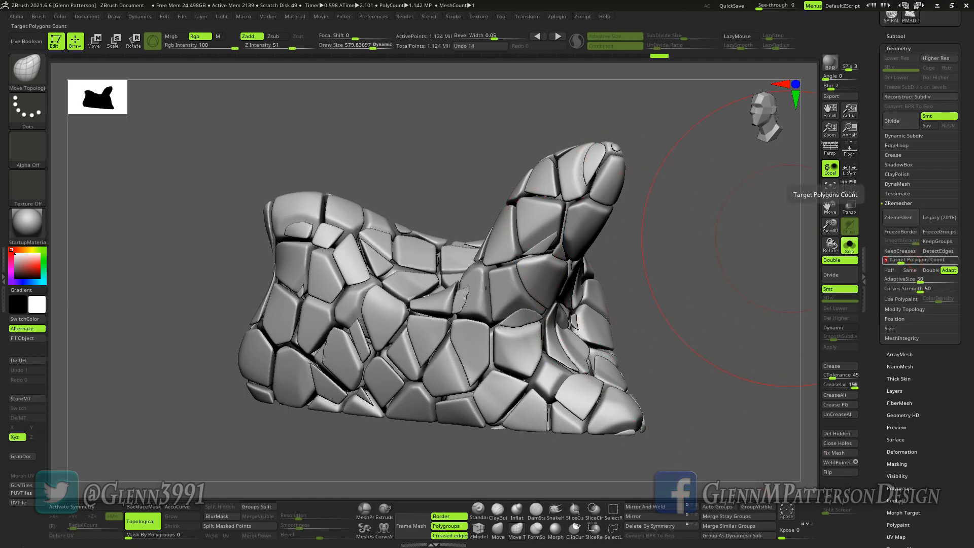
key("Return")
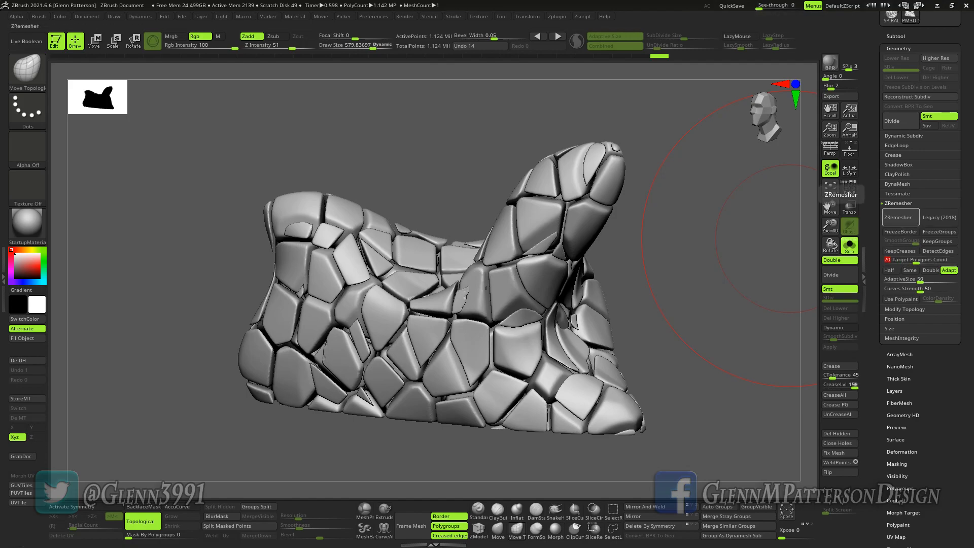
left_click(901, 218)
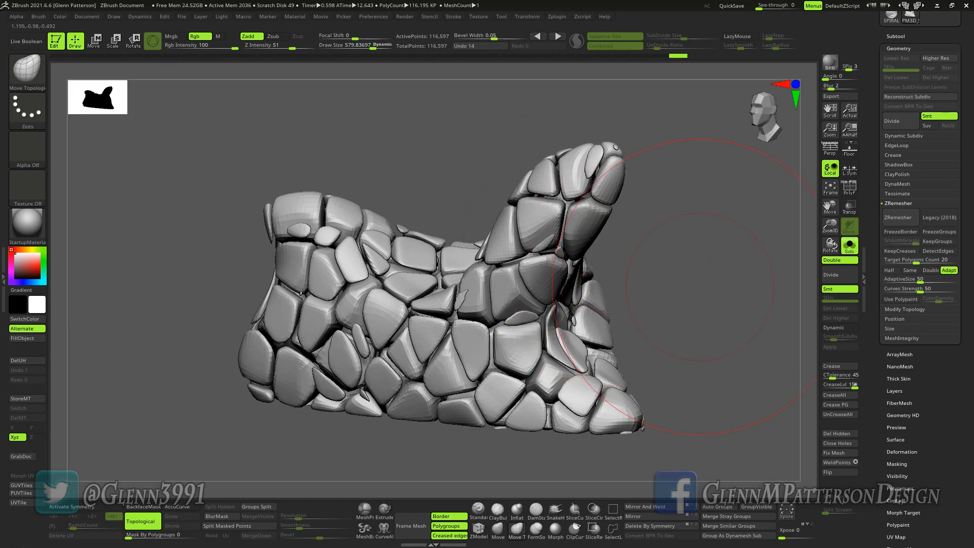
left_click_drag(700, 286, 599, 304)
left_click_drag(710, 396, 698, 310)
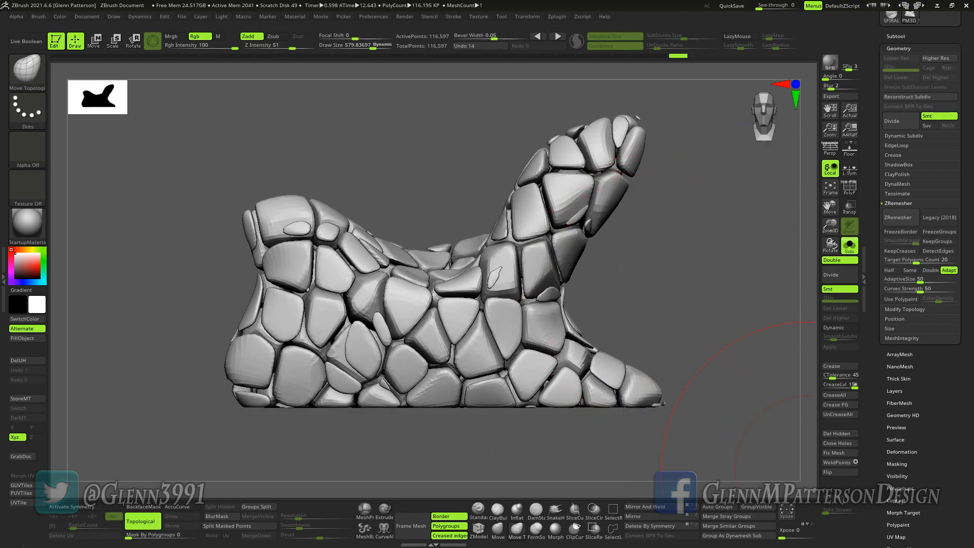
Inflate the stones slightly to narrow the gaps between them, and polish the inflated mesh lightly
left_click(900, 452)
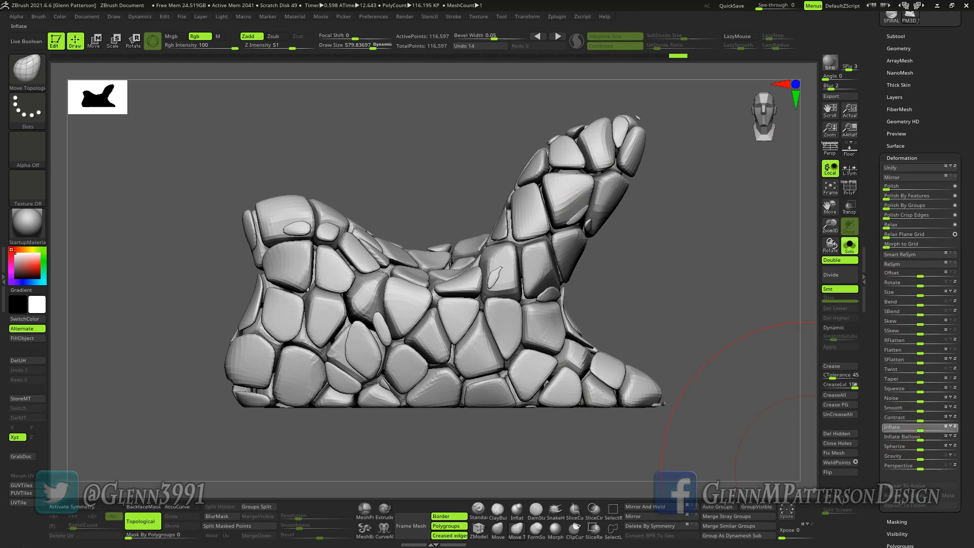
left_click_drag(922, 427, 930, 427)
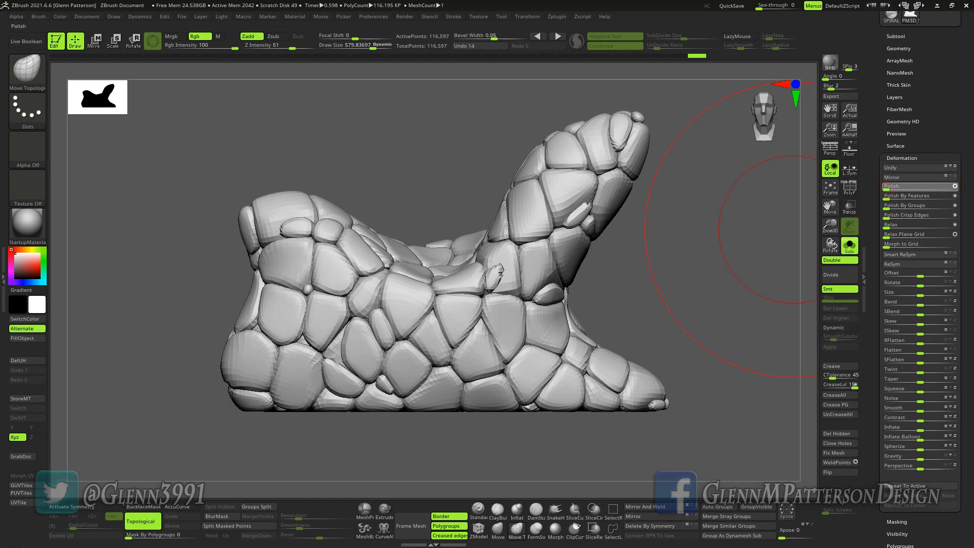
left_click_drag(888, 186, 887, 185)
left_click_drag(727, 275, 762, 223)
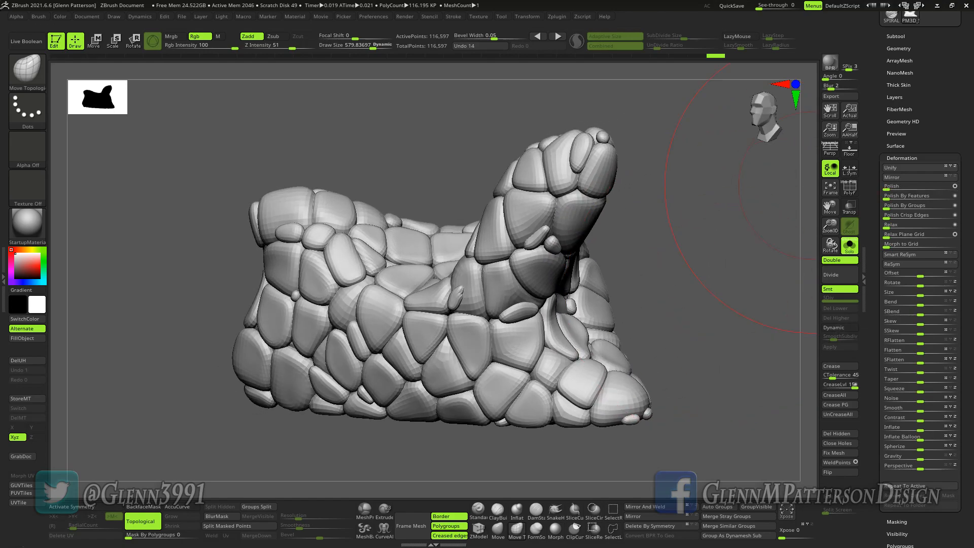
Apply ClayPolish to the stone mesh and turn on Dynamic Subdivision
left_click(899, 49)
left_click(898, 174)
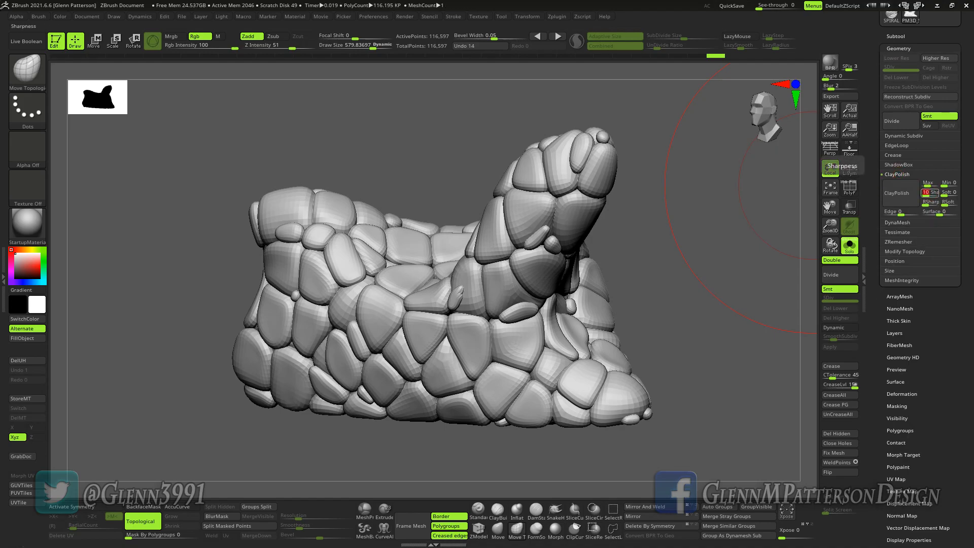
left_click(897, 193)
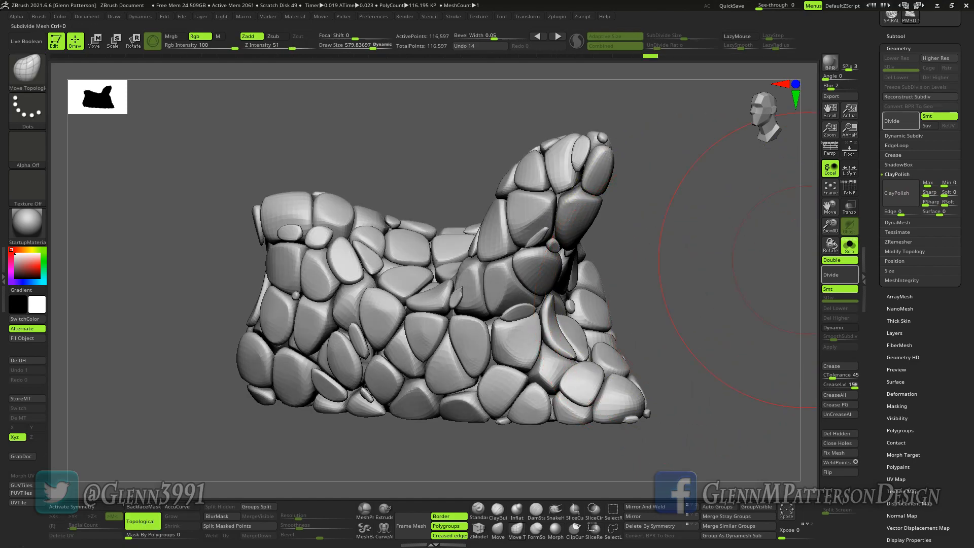
left_click(838, 328)
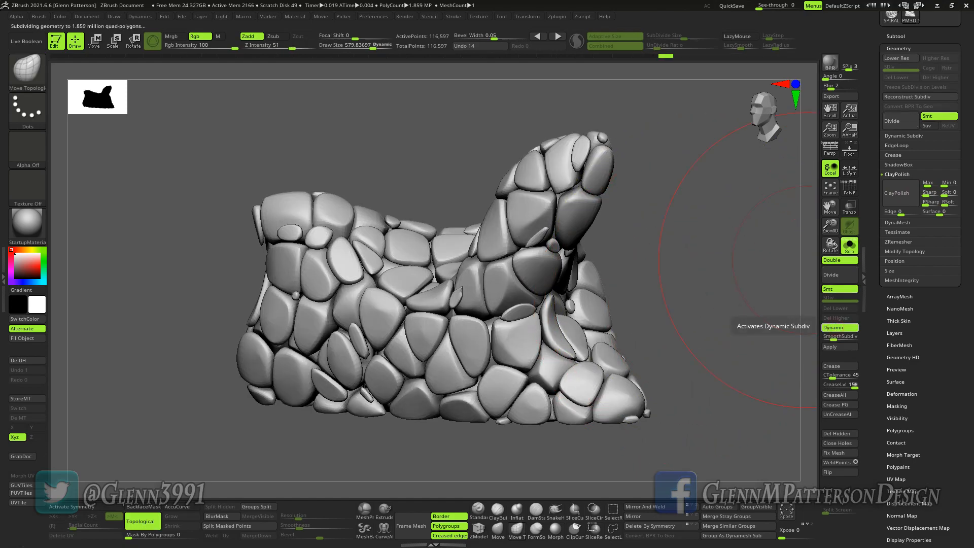
left_click_drag(685, 293, 713, 277)
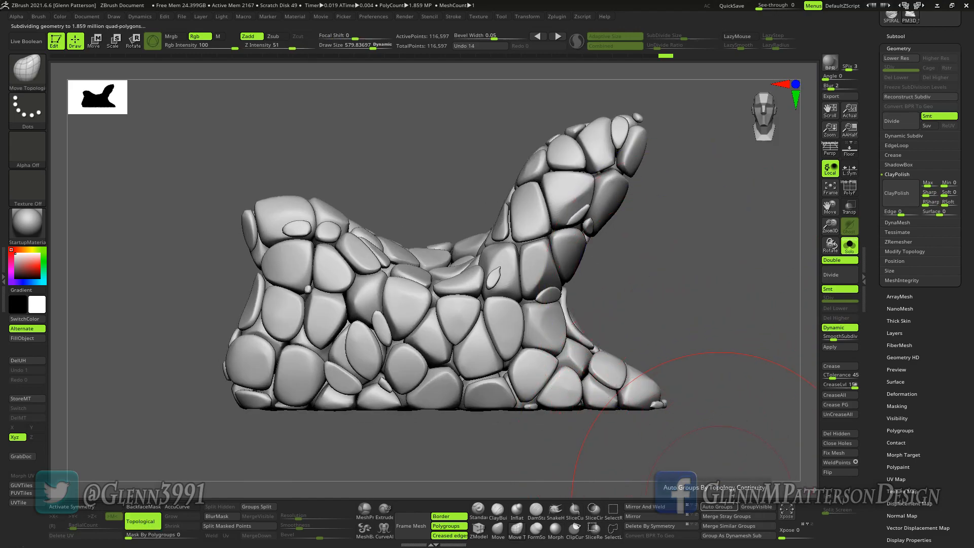
Show the polyframe and auto-group the mesh so each separate stone gets its own polygroup
left_click(850, 187)
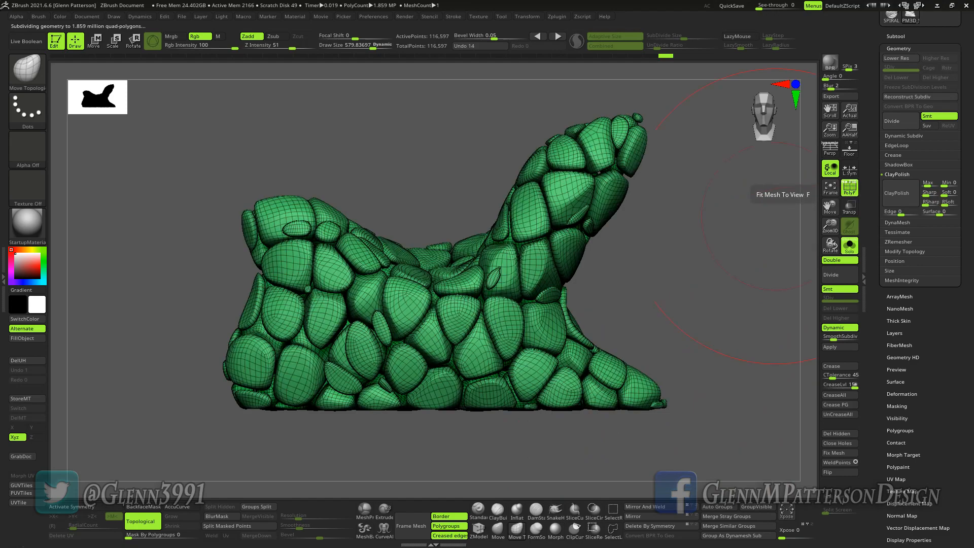
left_click(716, 506)
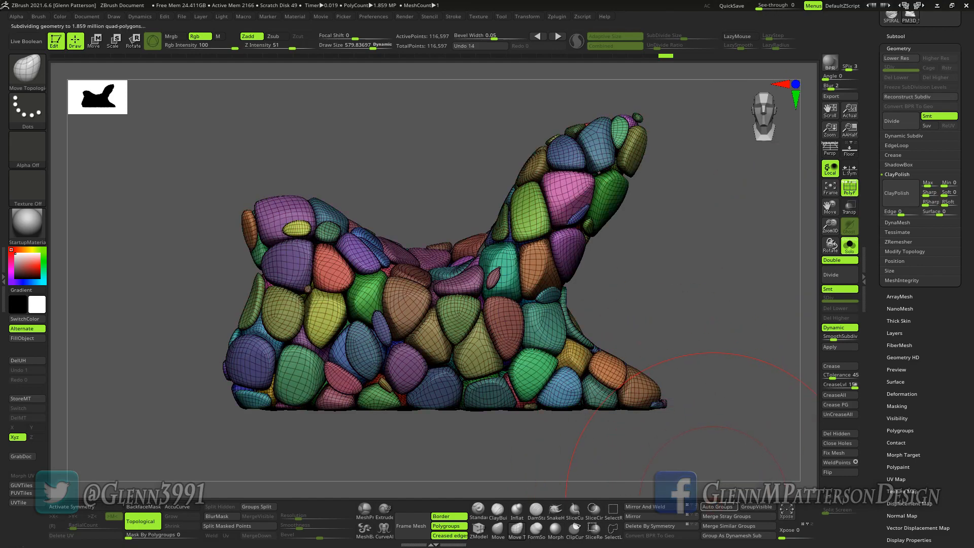
left_click_drag(693, 290, 671, 288)
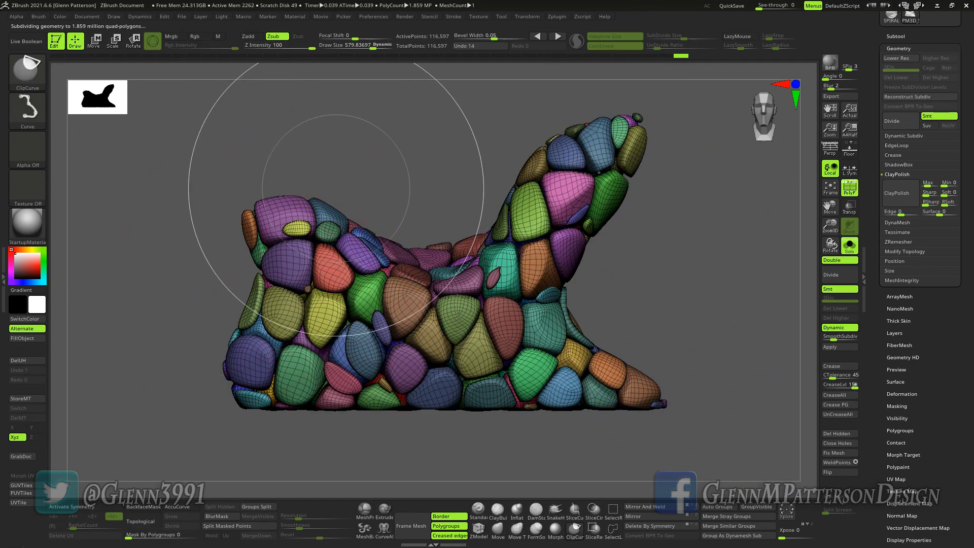
Choose the SelectLasso selection brush and turn off LazyMouse for it
left_click(613, 531)
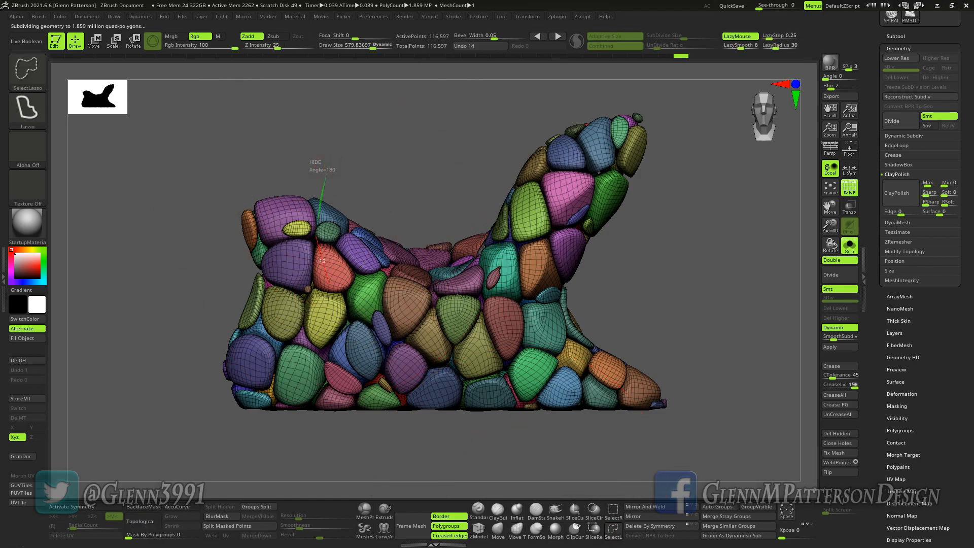
left_click_drag(374, 304, 374, 305, "ctrl+shift")
key("ctrl+z")
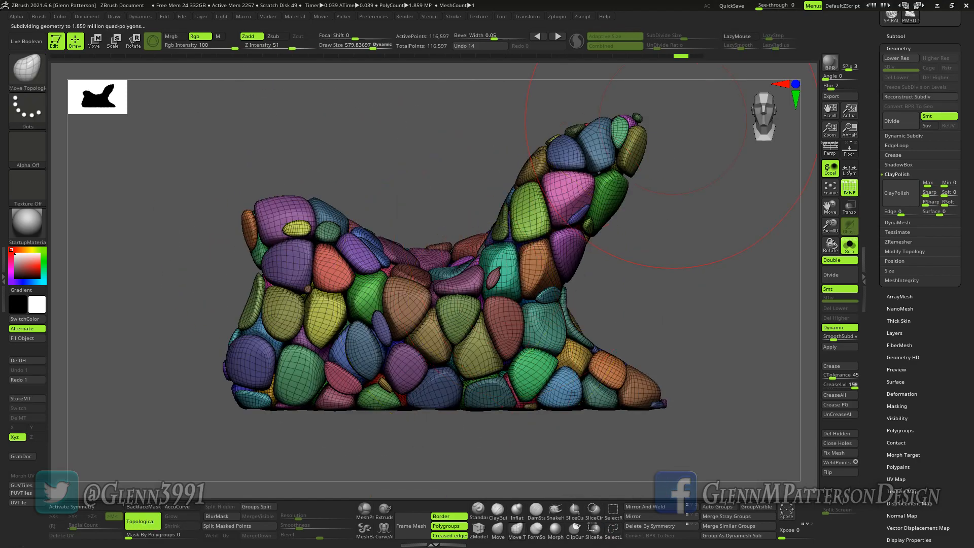
left_click(741, 36)
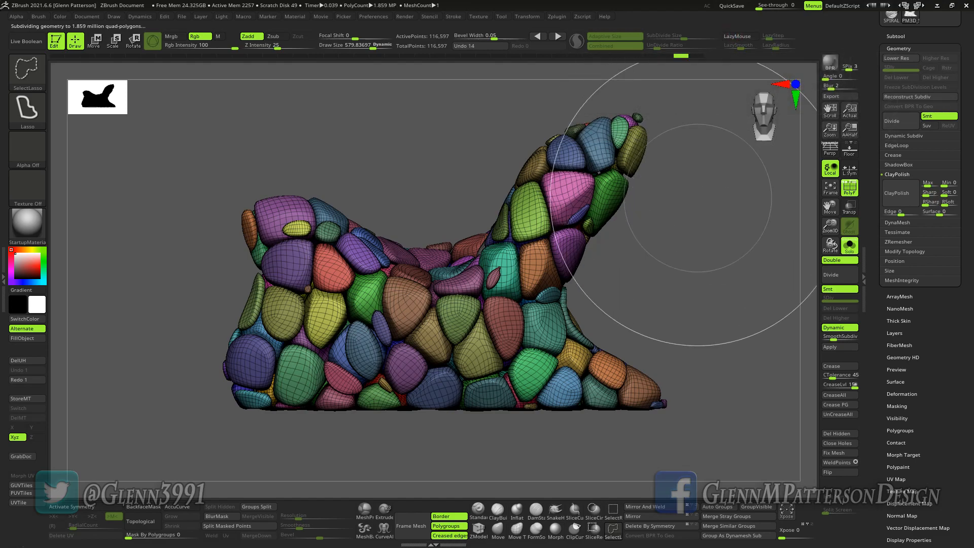
Lasso-hide areas of the stones along the upper edge of the saddle between the two raised ends
left_click_drag(310, 171, 323, 219, "ctrl+shift")
mouse_move(379, 277)
left_mouse_down("ctrl+shift")
mouse_move(413, 276)
mouse_move(480, 241)
mouse_move(485, 199)
left_mouse_up("ctrl+shift")
left_click_drag(479, 142, 479, 143, "ctrl+alt+shift")
mouse_move(410, 240)
left_mouse_down("ctrl+alt+shift")
mouse_move(427, 284)
mouse_move(500, 229)
left_mouse_up("ctrl+alt+shift")
left_click_drag(662, 289, 573, 324)
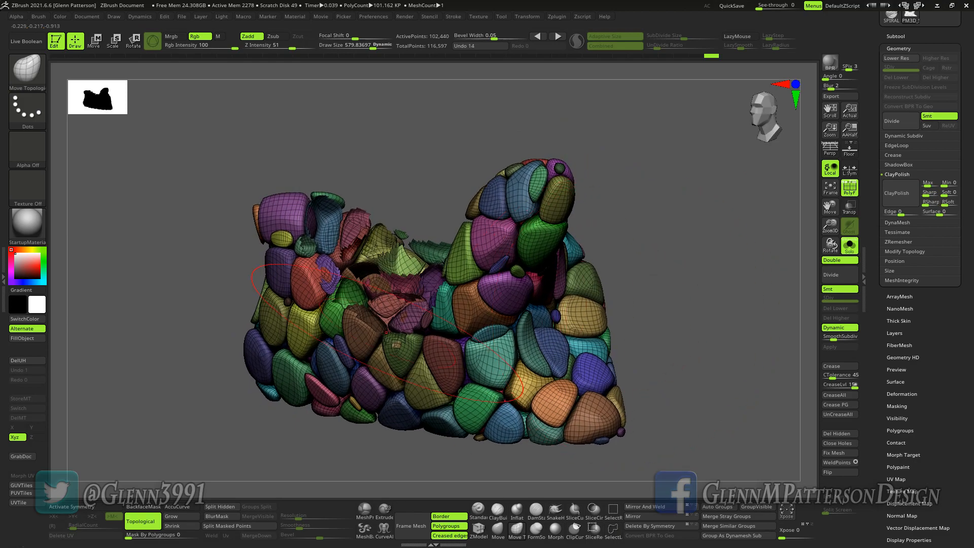
Lasso-hide stones around the low raised end and the rear side, and restore the partly hidden stones with Grow All
mouse_move(226, 271)
left_mouse_down("ctrl+alt+shift")
mouse_move(269, 325)
mouse_move(289, 246)
left_mouse_up("ctrl+alt+shift")
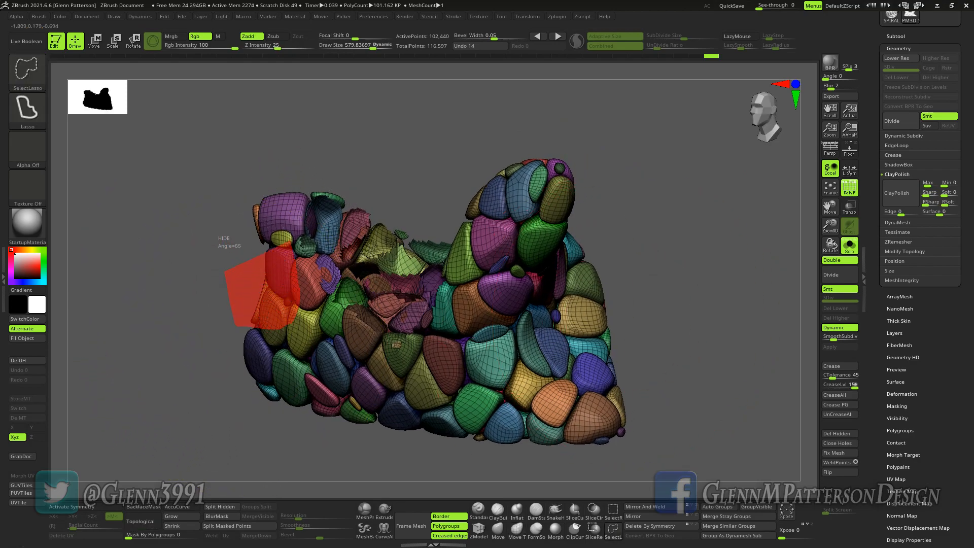
left_click_drag(211, 146, 218, 218, "ctrl+alt+shift")
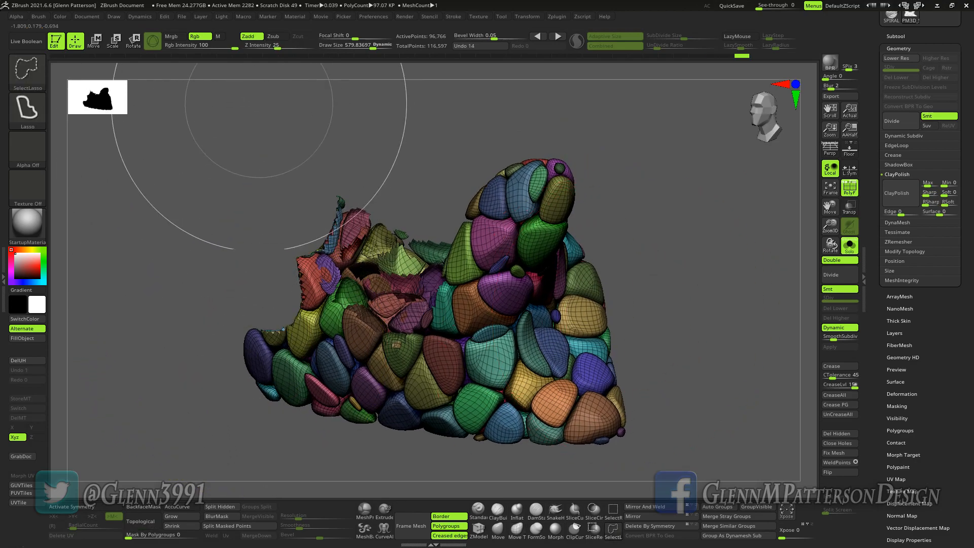
mouse_move(562, 278)
left_mouse_down("ctrl+alt+shift")
mouse_move(609, 261)
mouse_move(564, 373)
left_mouse_up("ctrl+alt+shift")
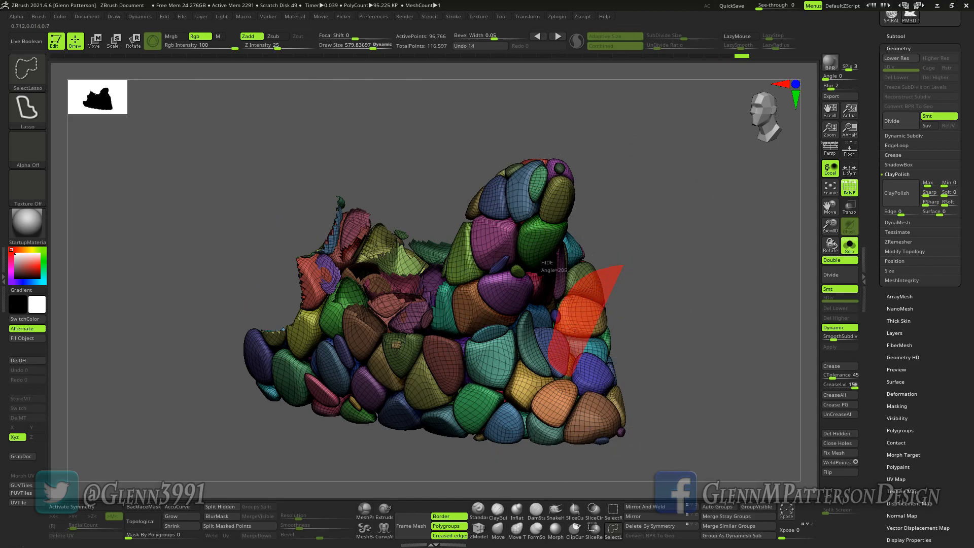
left_click_drag(558, 325, 561, 355, "ctrl+alt+shift")
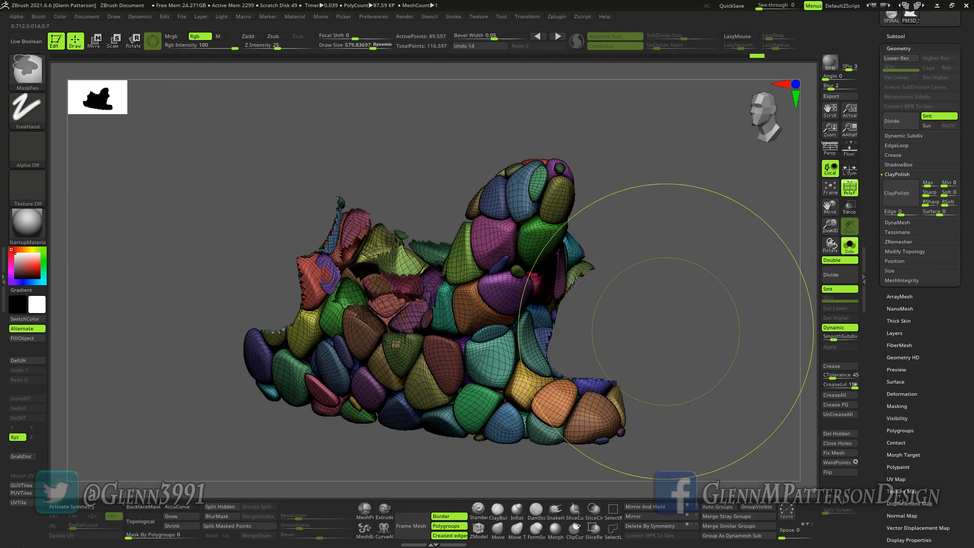
key("ctrl+shift+a")
mouse_move(663, 336)
left_mouse_down()
mouse_move(716, 332)
mouse_move(727, 314)
mouse_move(720, 321)
left_mouse_up()
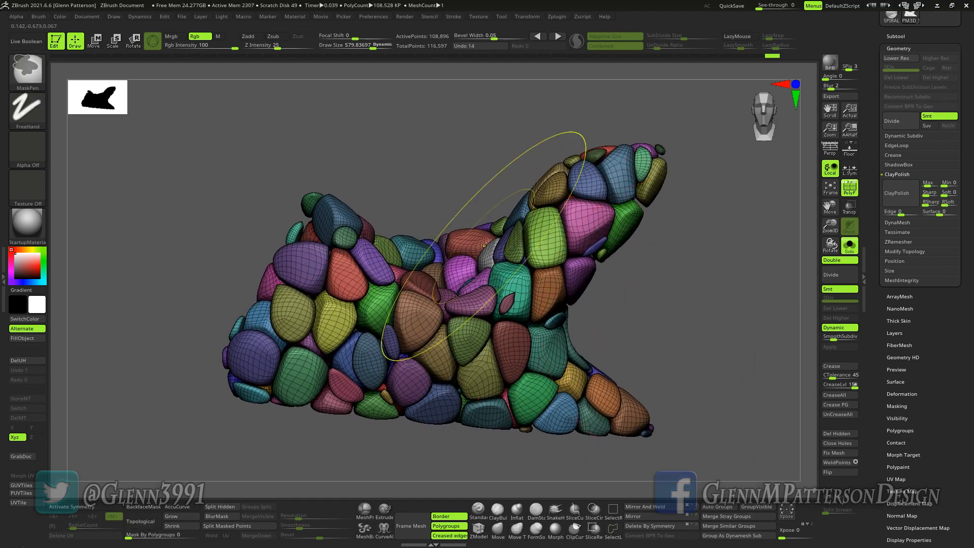
Lasso-hide a wide curved section through the middle of the form and regrow the partly hidden stones
mouse_move(405, 197)
left_mouse_down("ctrl+alt+shift")
mouse_move(372, 313)
mouse_move(523, 324)
mouse_move(467, 218)
mouse_move(435, 196)
left_mouse_up("ctrl+alt+shift")
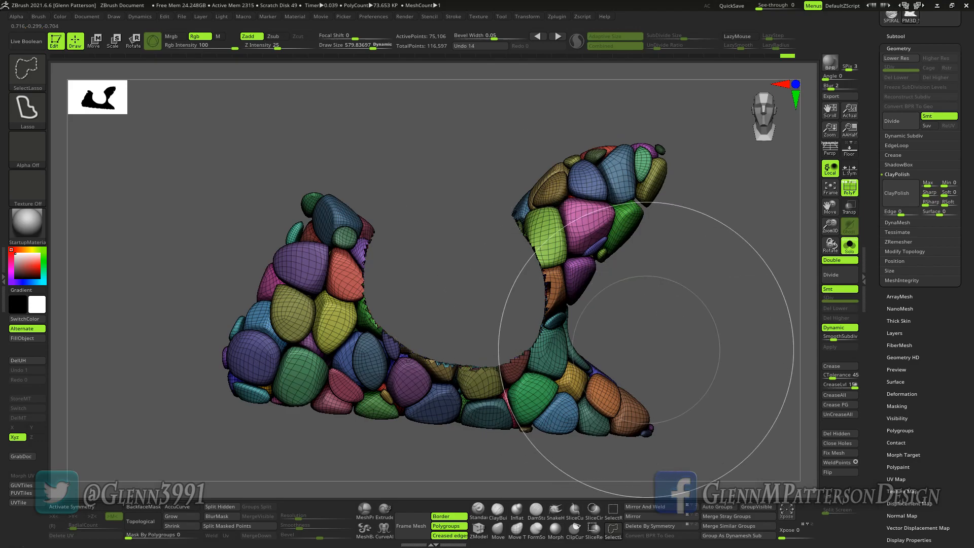
left_click(643, 345, "ctrl+shift")
mouse_move(676, 335)
left_mouse_down()
mouse_move(538, 332)
mouse_move(632, 336)
mouse_move(675, 350)
mouse_move(664, 322)
left_mouse_up()
key("ctrl+shift")
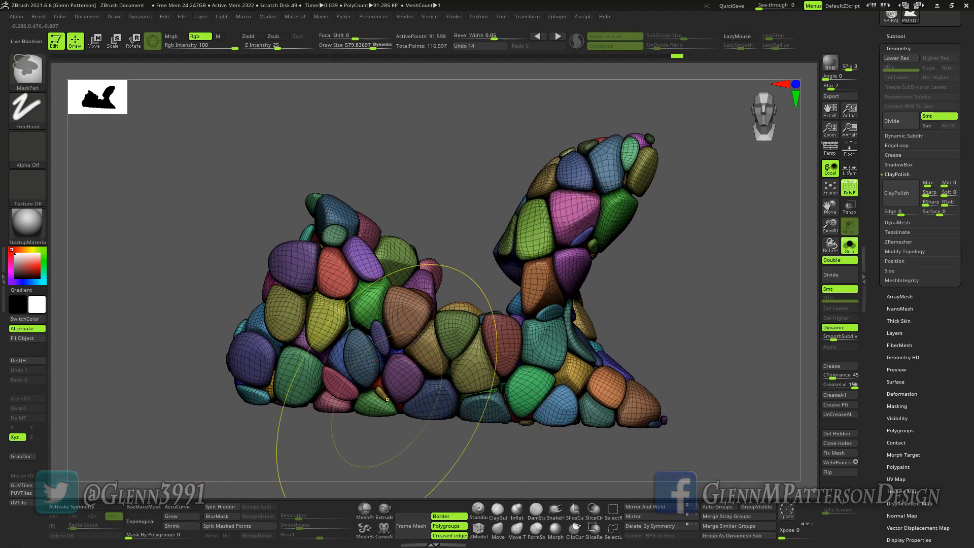
Switch to the SelectRect selection brush and hide individual stray stones on the front of the form
left_click(614, 512)
key("ctrl+shift")
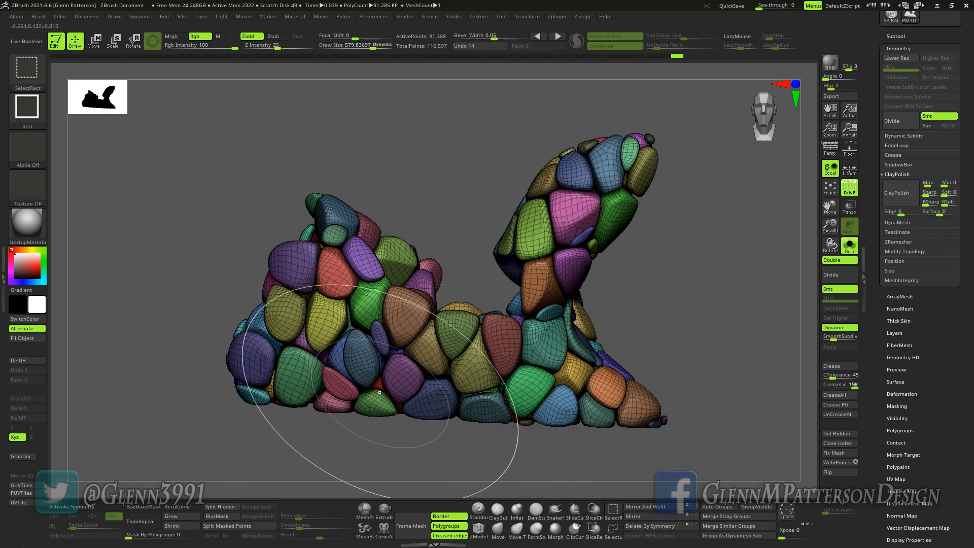
key("ctrl+shift")
left_click_drag(695, 327, 492, 314)
key("ctrl")
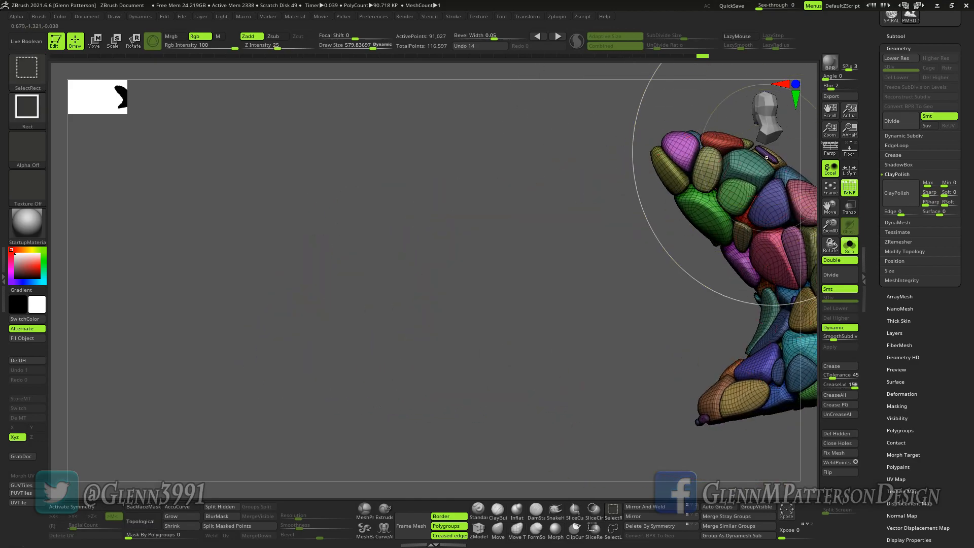
Hide individual small stones on the back of the form, undoing any unwanted selection
left_click_drag(783, 150, 790, 157, "ctrl+shift")
key("ctrl+z")
key("ctrl+shift")
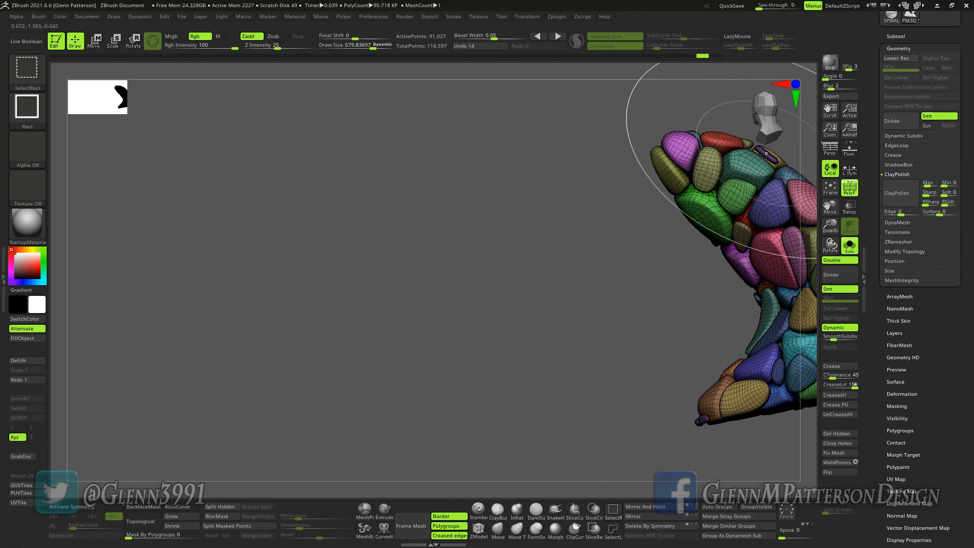
key("f")
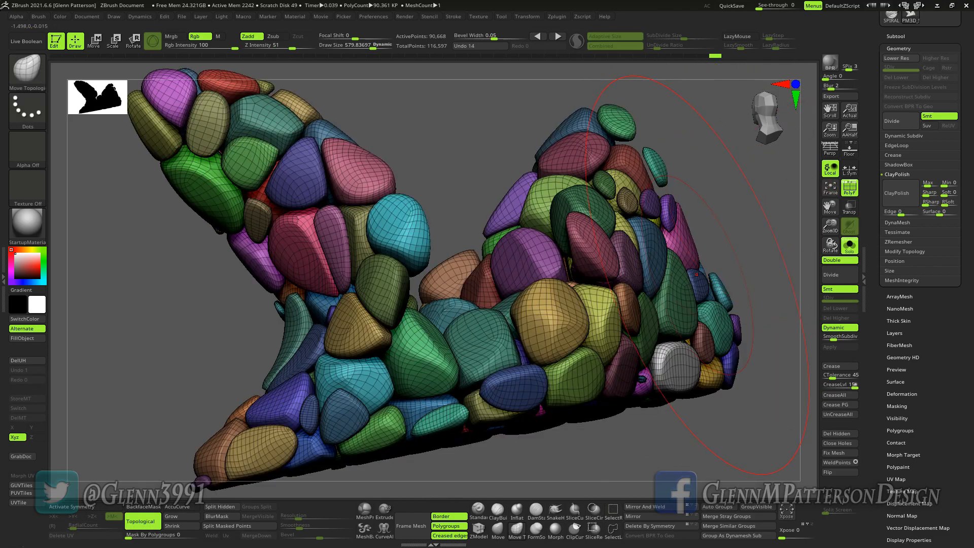
key("ctrl+shift")
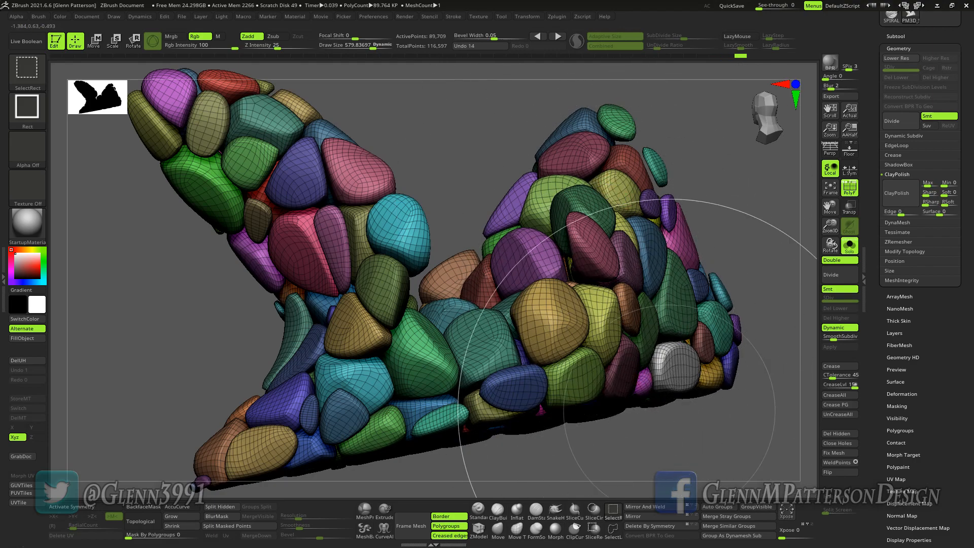
key("ctrl")
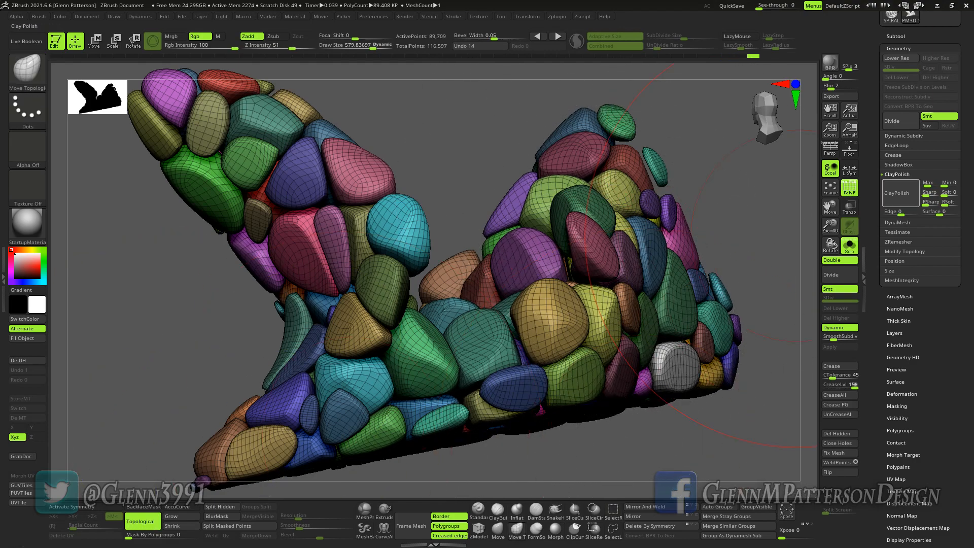
Delete the hidden stones from the mesh and turn off the polyframe display
left_click_drag(799, 236, 834, 149, "alt")
left_click_drag(566, 428, 735, 422)
left_click(831, 187)
left_click_drag(701, 284, 712, 307)
left_click(831, 187)
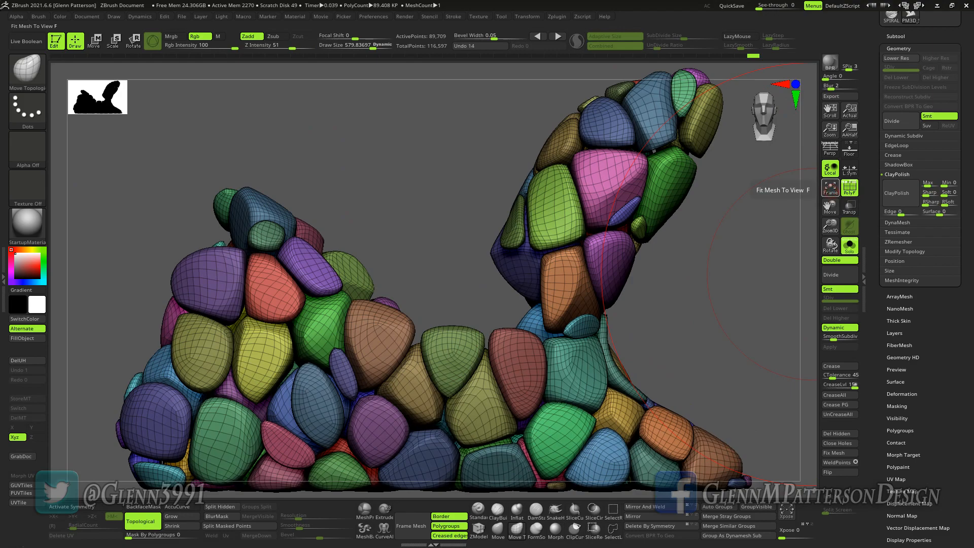
left_click(839, 433)
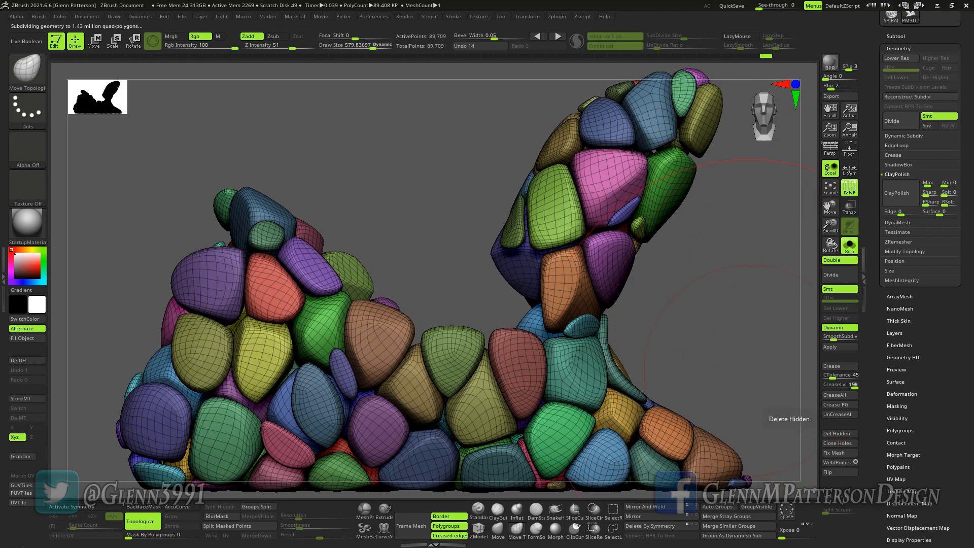
left_click(850, 188)
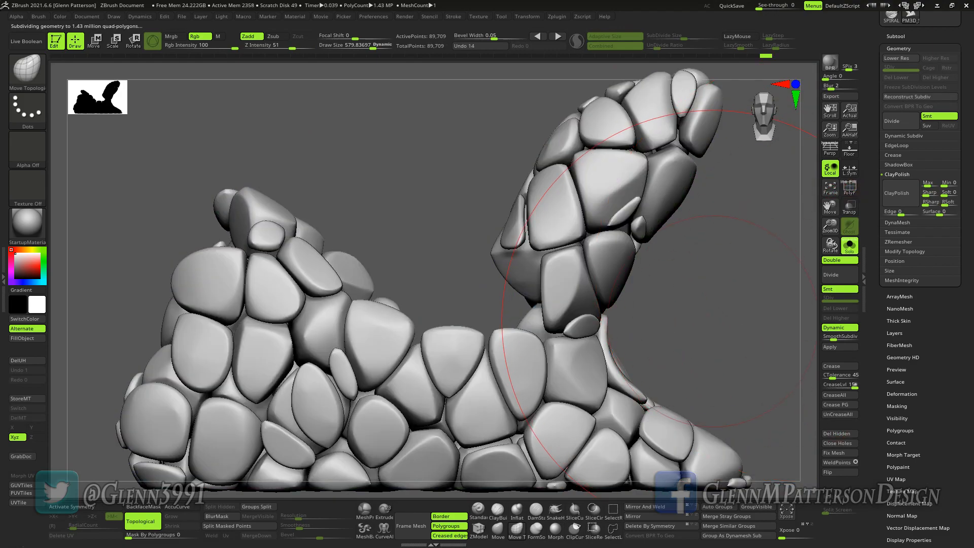
Hide the small stones and slivers wedged between the larger stones around the tall upright end
left_click_drag(706, 332, 611, 357)
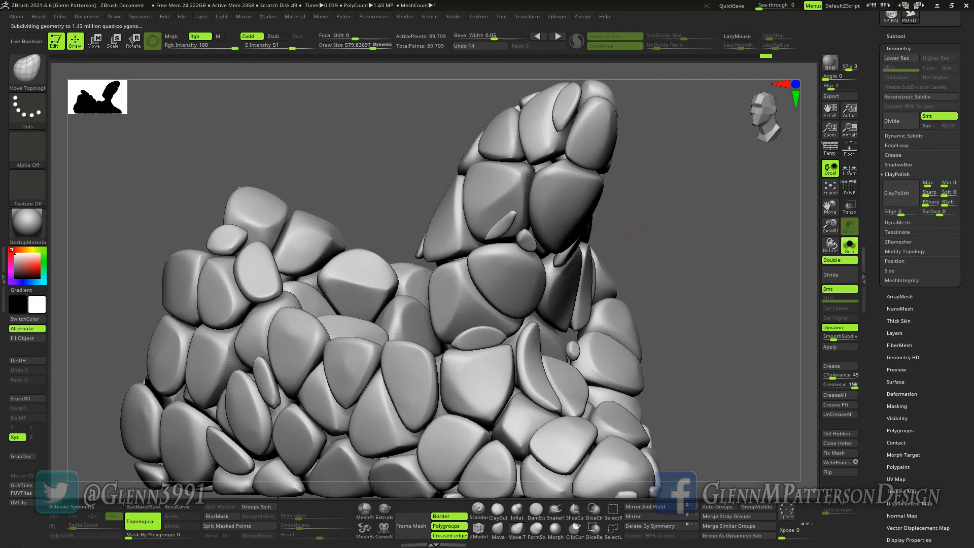
left_click(570, 347, "ctrl+shift")
left_click(570, 347, "ctrl+shift")
left_click(523, 241, "ctrl+shift")
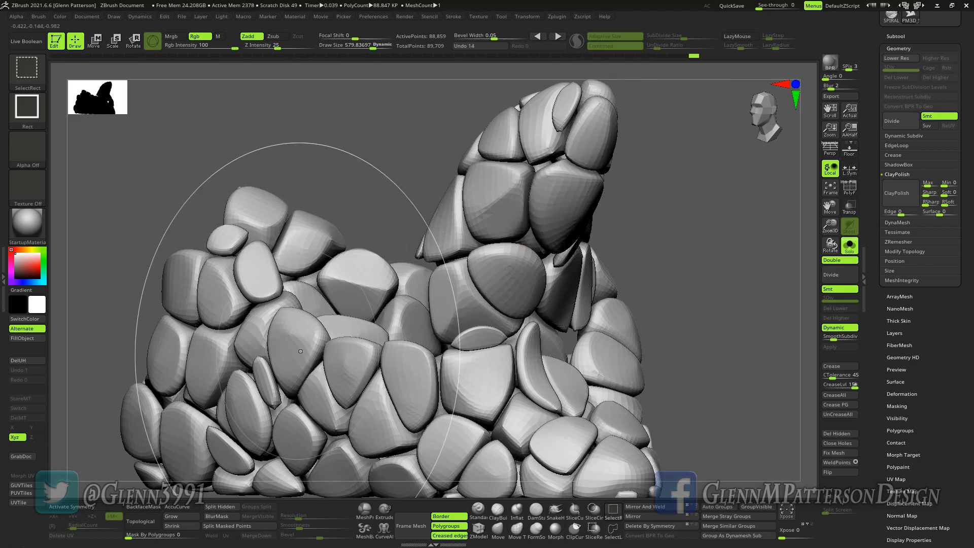
Hide the small stones wedged between the larger stones on the rounded end face of the form
left_click_drag(678, 355, 798, 325)
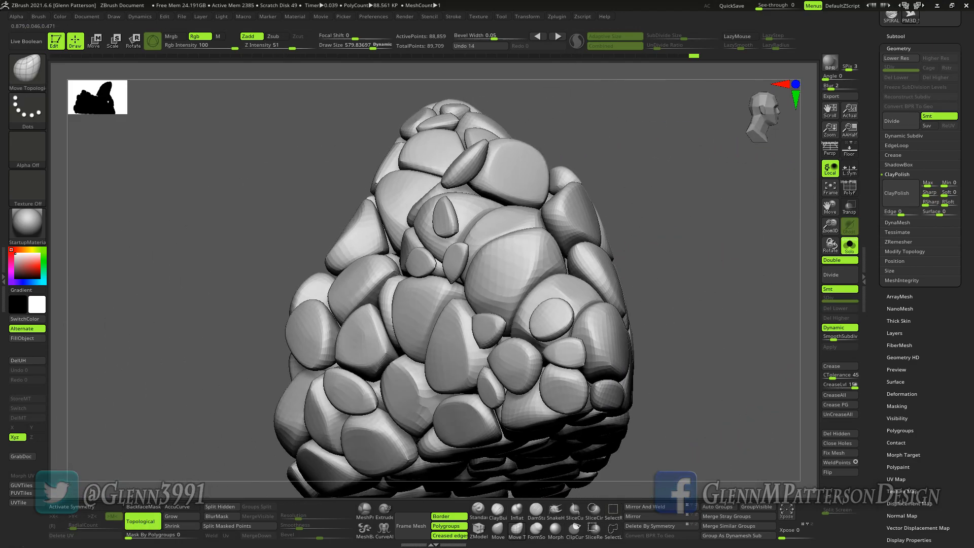
left_click(562, 348, "ctrl+shift")
left_click(545, 313, "ctrl+shift")
left_click(454, 255, "ctrl+shift")
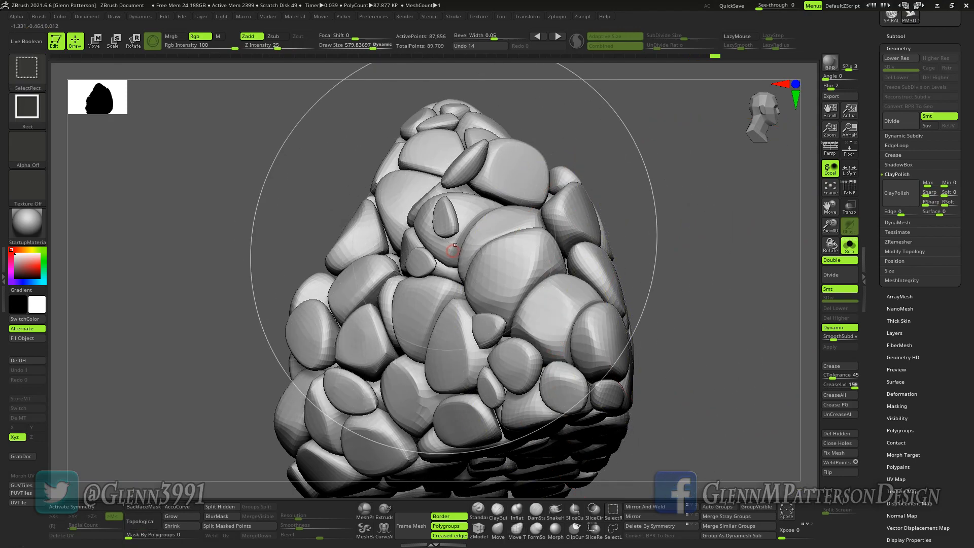
left_click(442, 215, "ctrl+shift")
left_click(419, 260, "ctrl+shift")
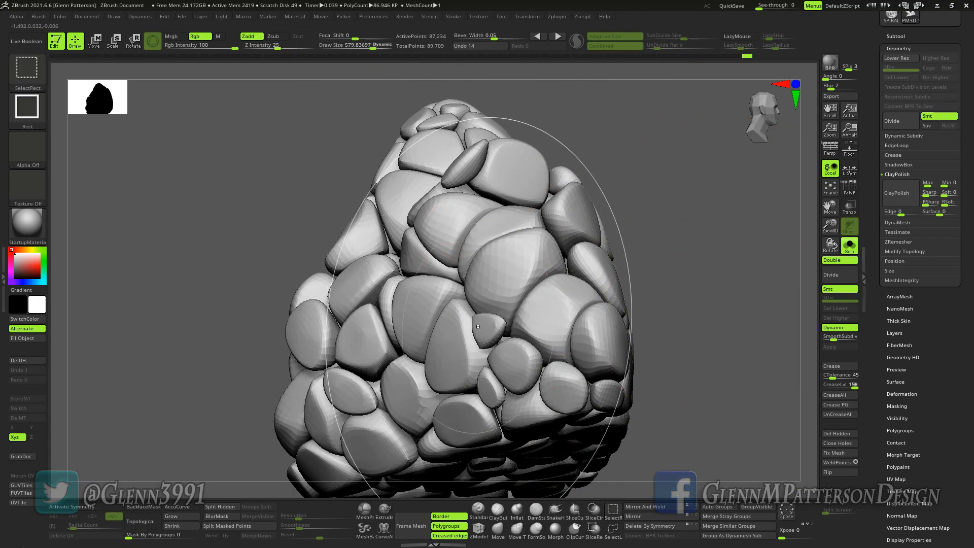
left_click(488, 332, "ctrl+shift")
left_click(490, 396, "ctrl+shift")
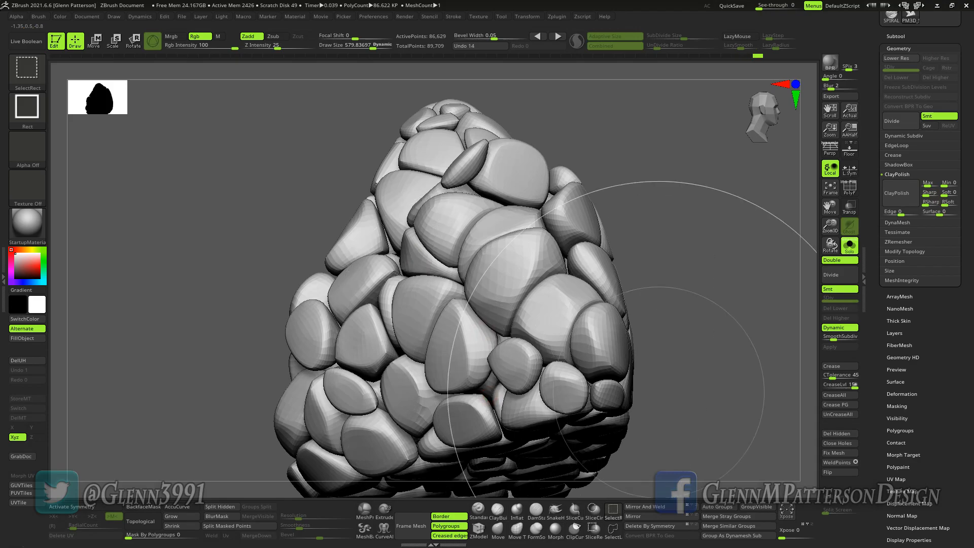
Delete the hidden stones from the mesh and preview the remaining form with dynamic subdivision
left_click_drag(692, 363, 641, 398)
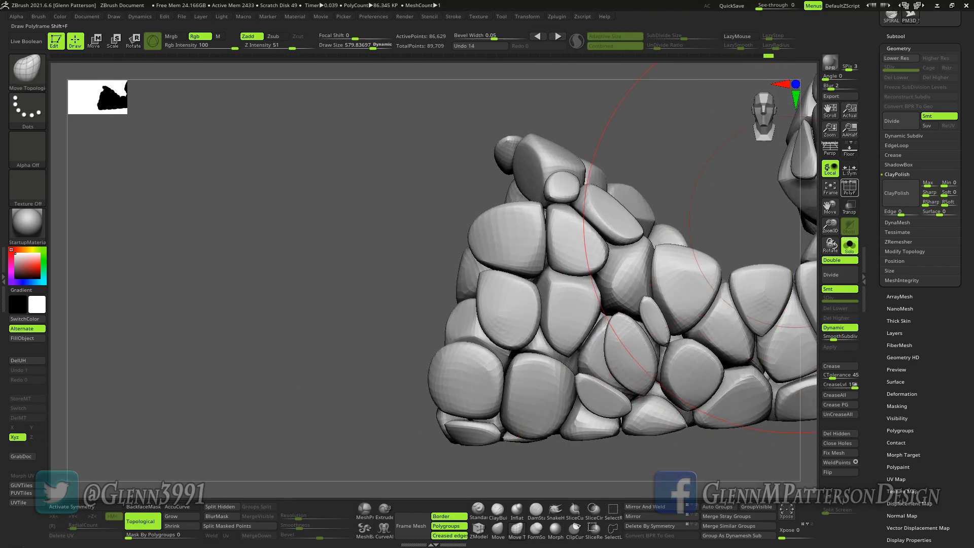
left_click(831, 189)
left_click_drag(716, 284, 647, 312)
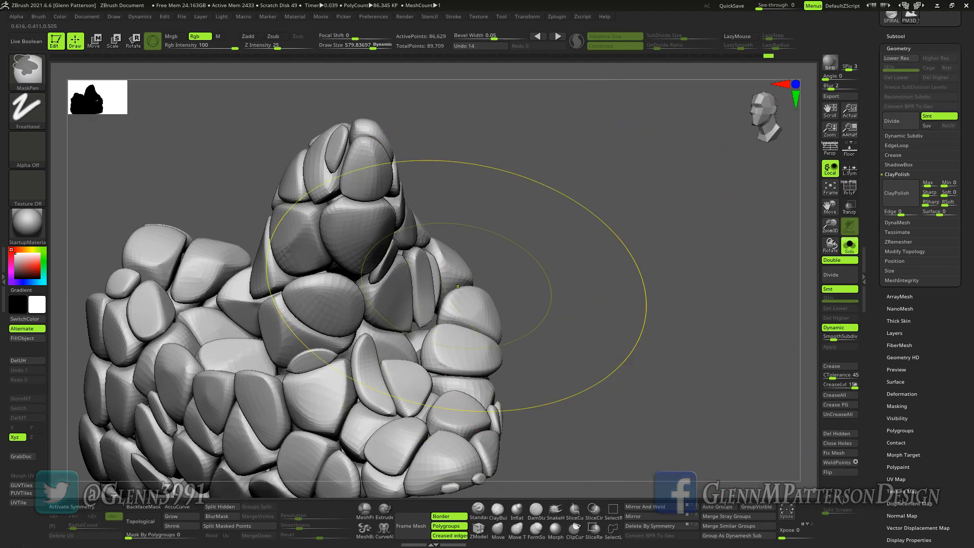
left_click_drag(500, 274, 665, 249, "shift")
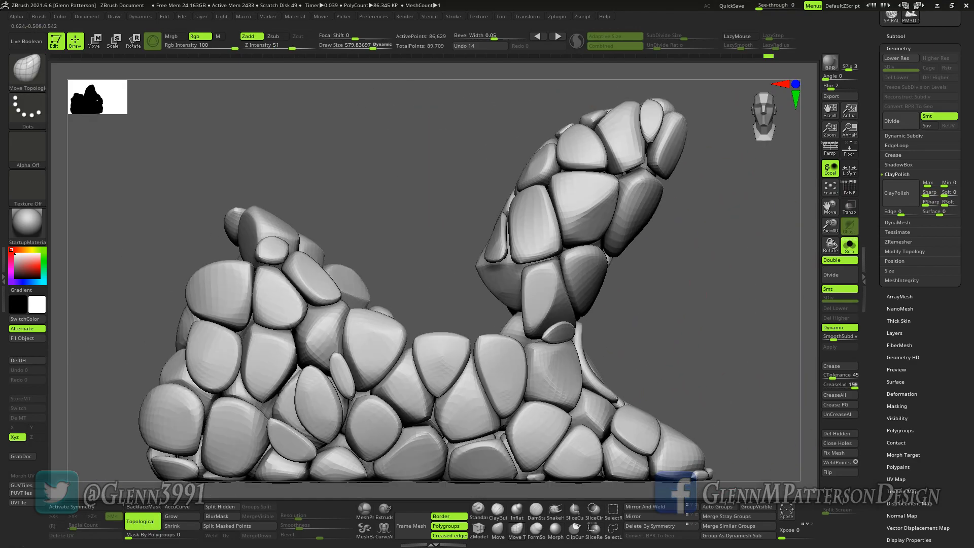
left_click_drag(831, 228, 791, 264)
left_click_drag(622, 299, 572, 324)
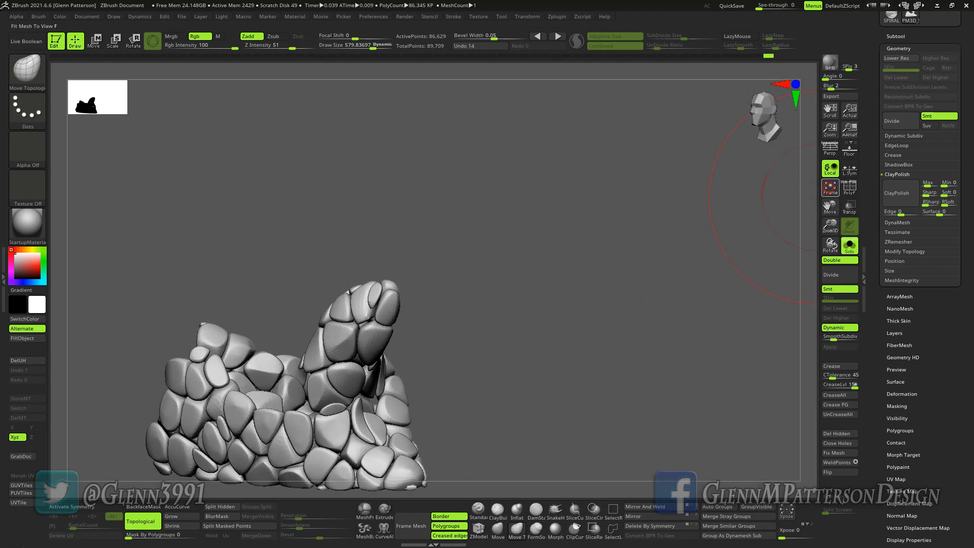
left_click(831, 188)
left_click_drag(831, 225, 713, 353)
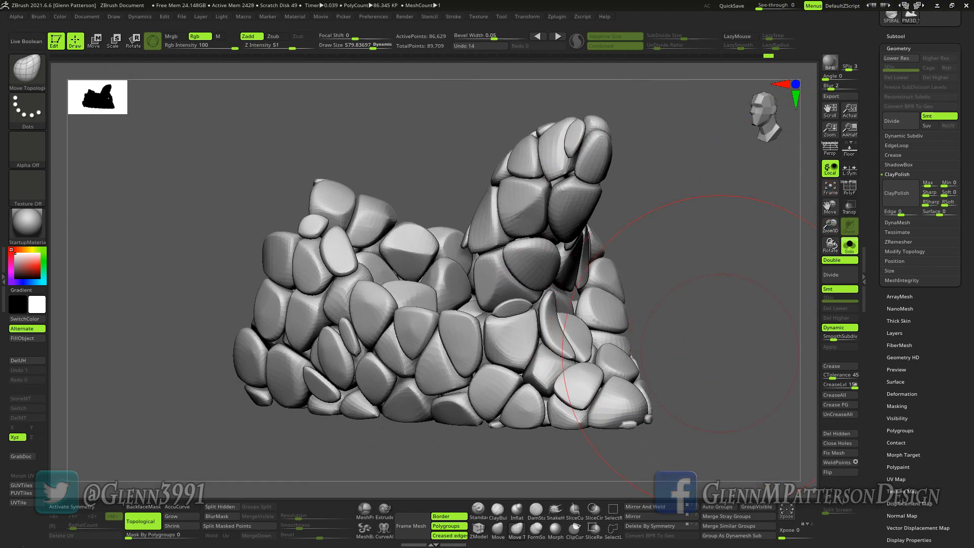
left_click(839, 433)
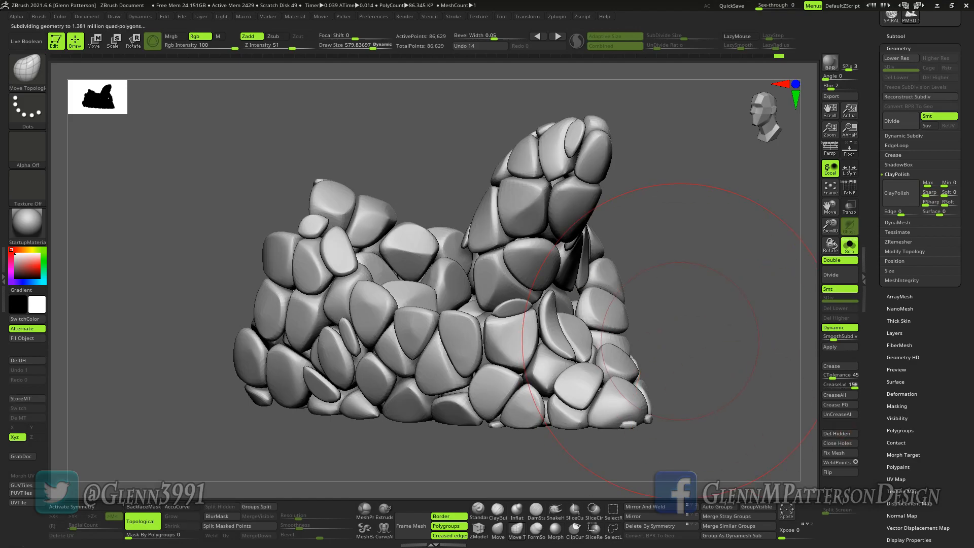
mouse_move(698, 345)
left_mouse_down()
mouse_move(800, 338)
mouse_move(670, 339)
mouse_move(749, 319)
mouse_move(731, 321)
left_mouse_up()
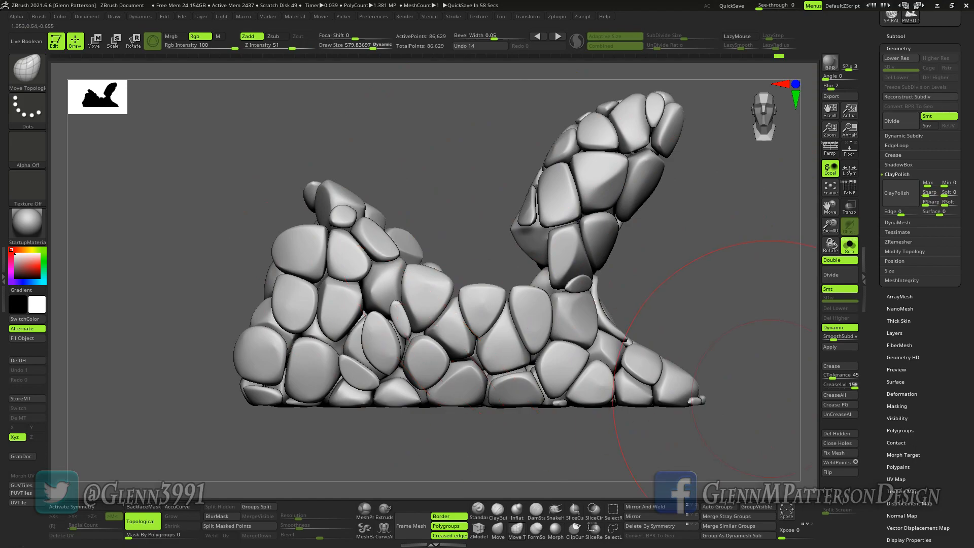
left_click(840, 434)
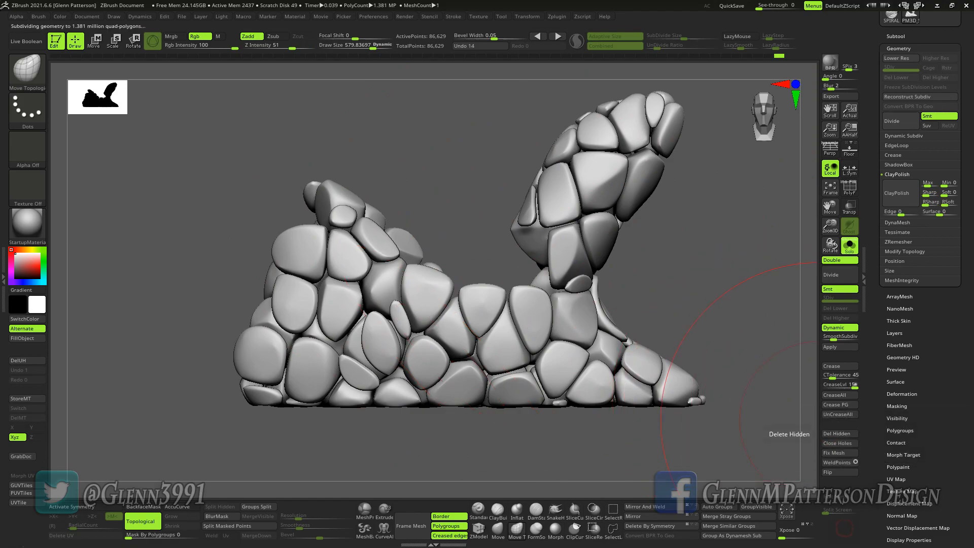
Turn on surface noise for the stones and check its NoiseMaker settings without changing them
mouse_move(689, 269)
left_mouse_down()
mouse_move(581, 302)
mouse_move(796, 276)
left_mouse_up()
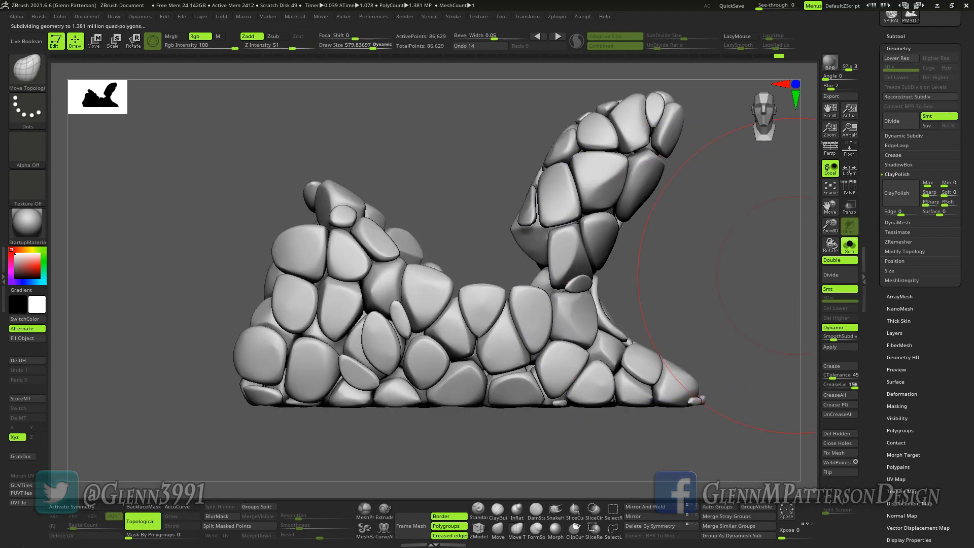
left_click(895, 382)
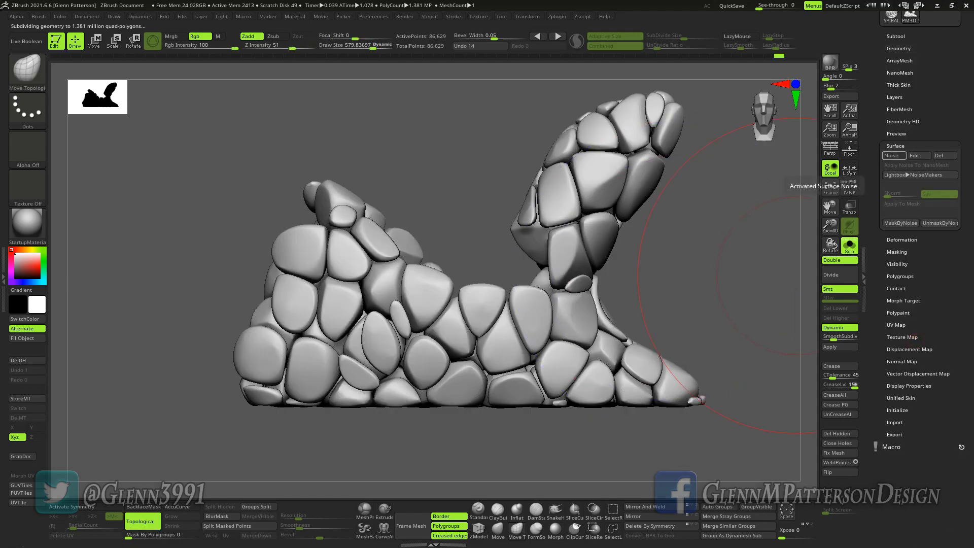
left_click(891, 155)
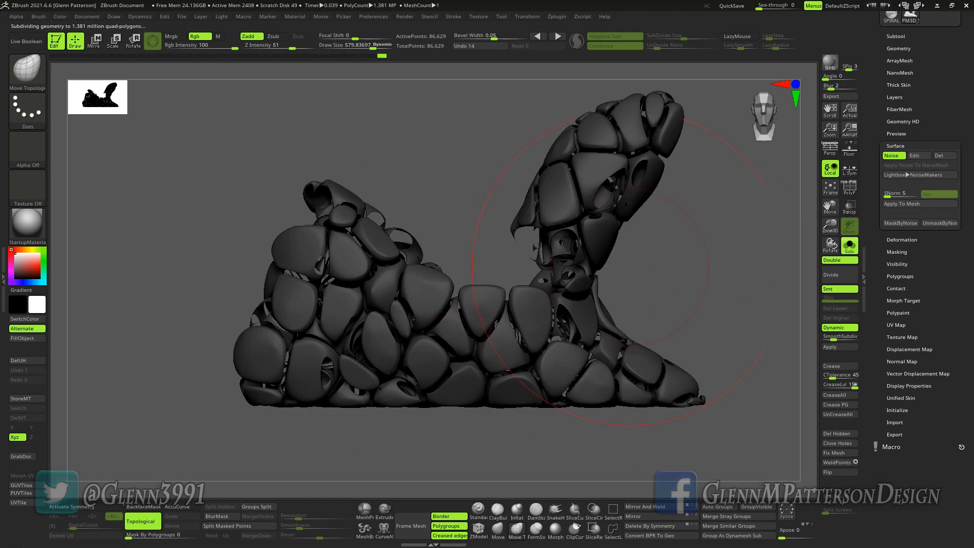
left_click(918, 156)
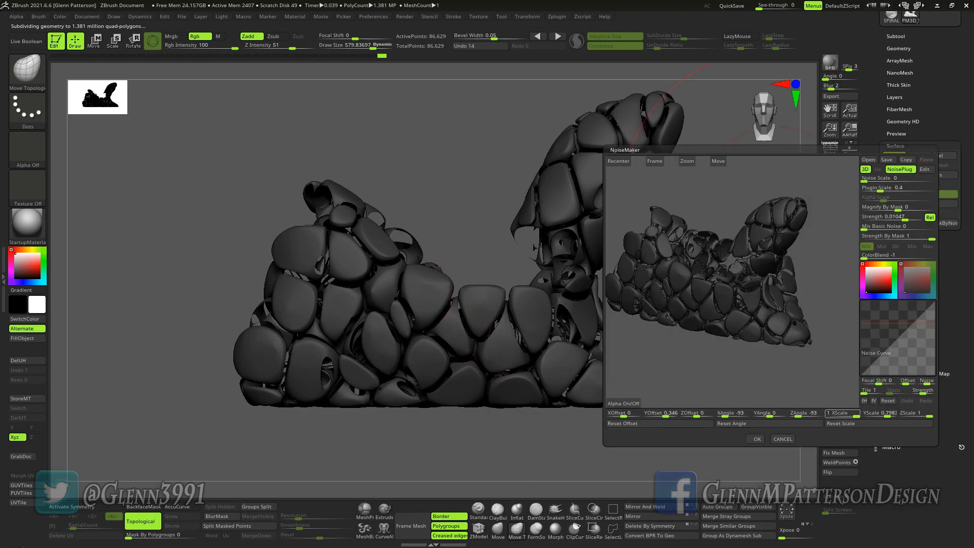
left_click(783, 439)
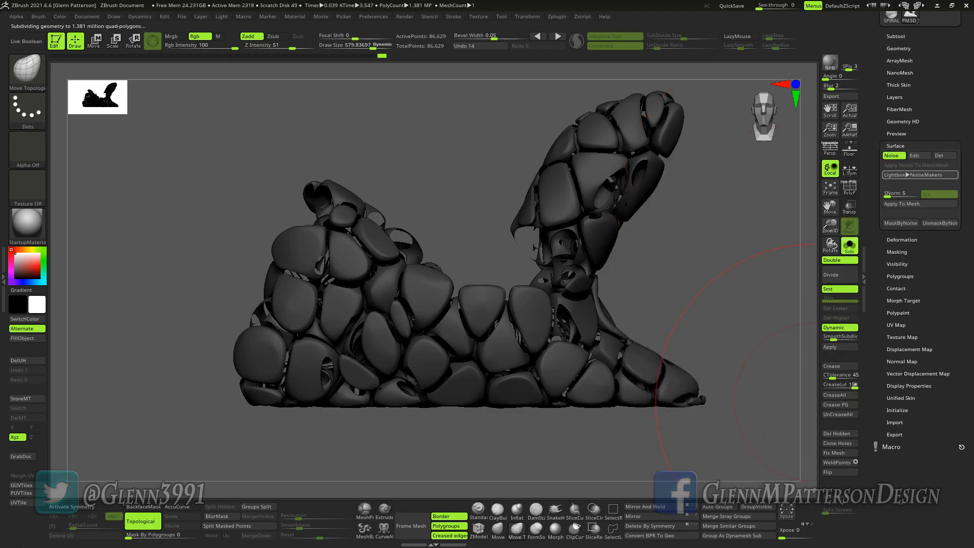
Load the Noise15.ZNM preset from the LightBox noise library onto the stones
left_click(919, 174)
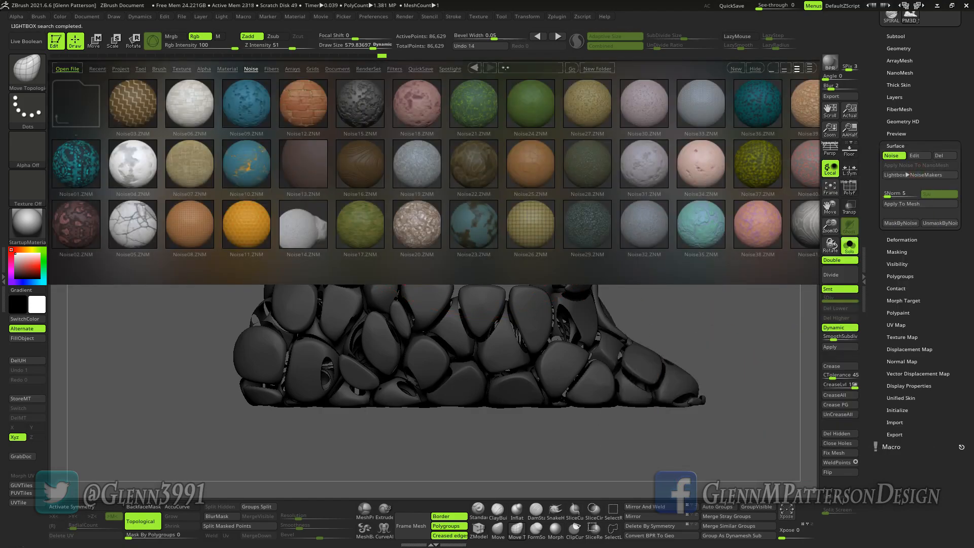
double_click(363, 117)
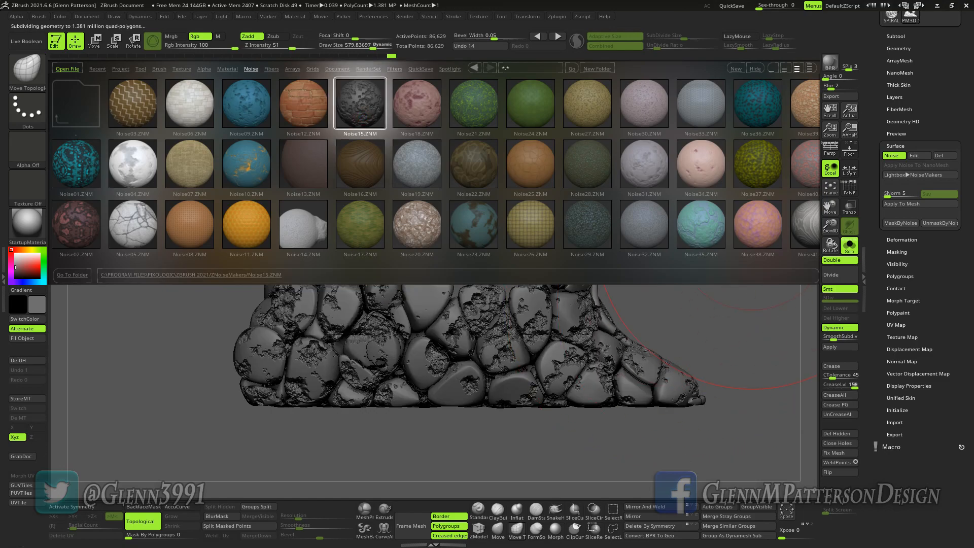
left_click_drag(751, 315, 812, 285)
Set the Noise Scale of the surface noise to about 86.97 and accept the change
left_click(919, 155)
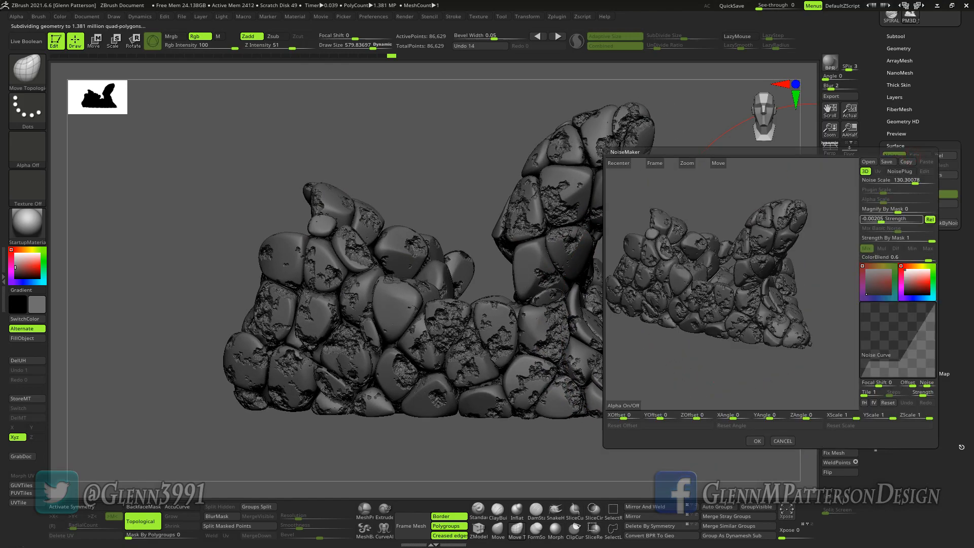
left_click_drag(915, 182, 912, 181)
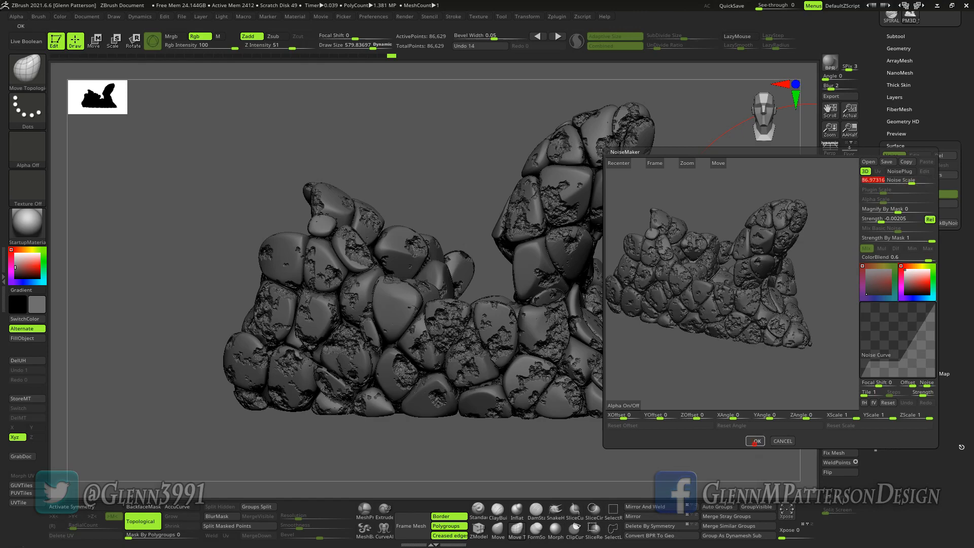
left_click(755, 441)
mouse_move(700, 361)
left_mouse_down()
mouse_move(675, 371)
mouse_move(711, 376)
left_mouse_up()
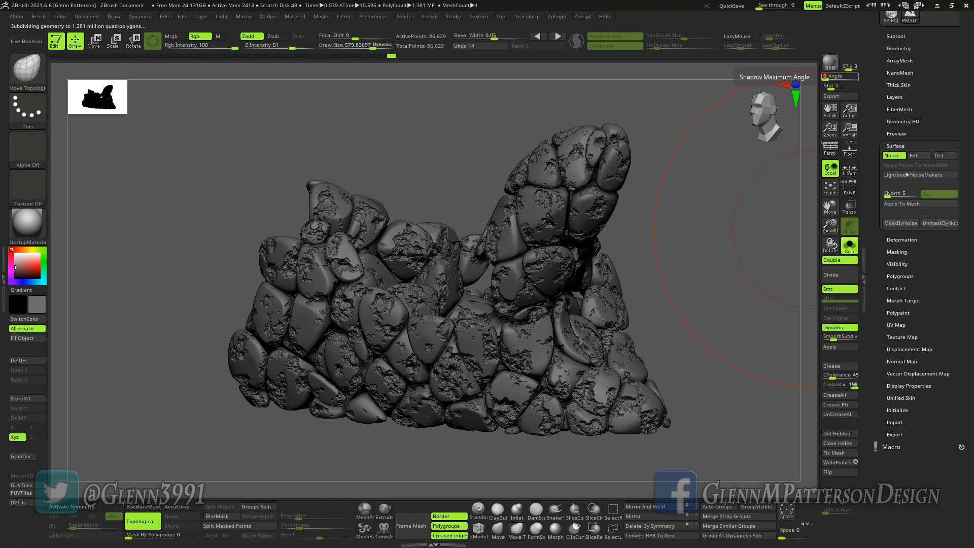
Set the BPR shadow angle to 60 with a blur of 6 and render the noisy stones
type("60")
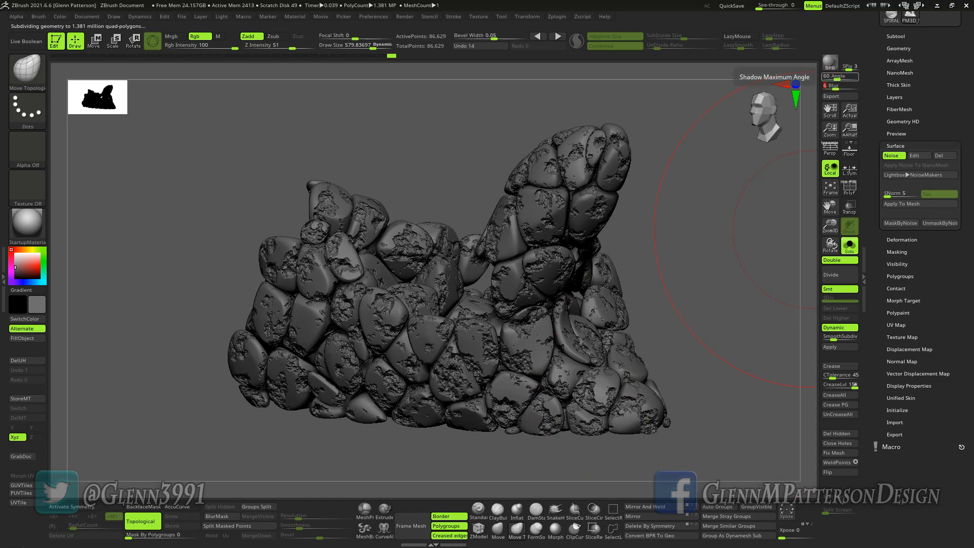
left_click(831, 63)
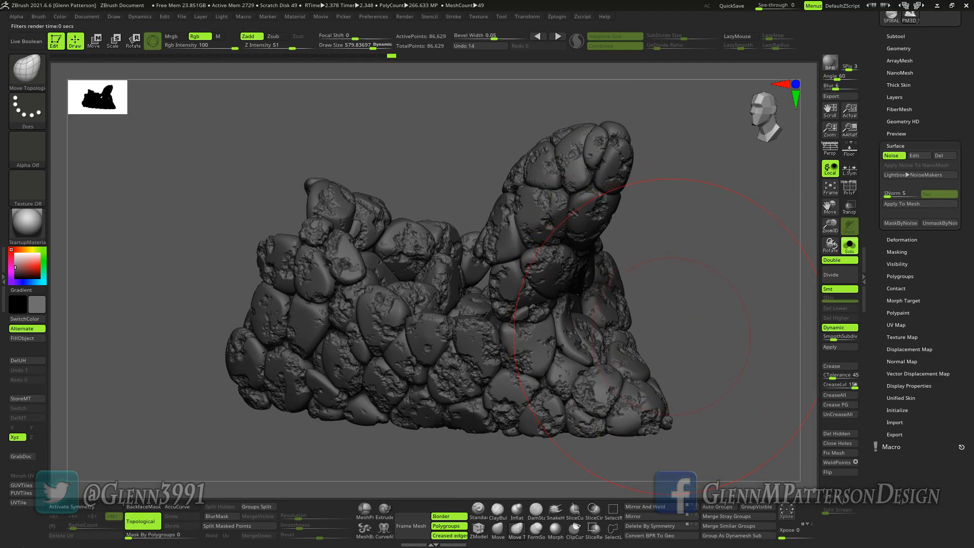
mouse_move(680, 325)
left_mouse_down()
mouse_move(680, 335)
mouse_move(660, 305)
left_mouse_up()
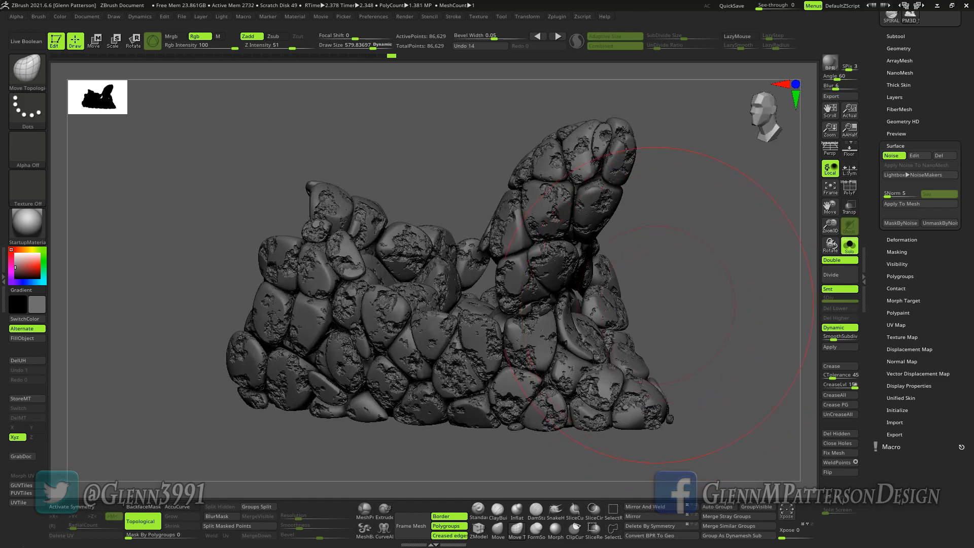
Examine the procedural noise types available in NoisePlug for the surface noise, discarding any changes
scroll(947, 96, "up", 3)
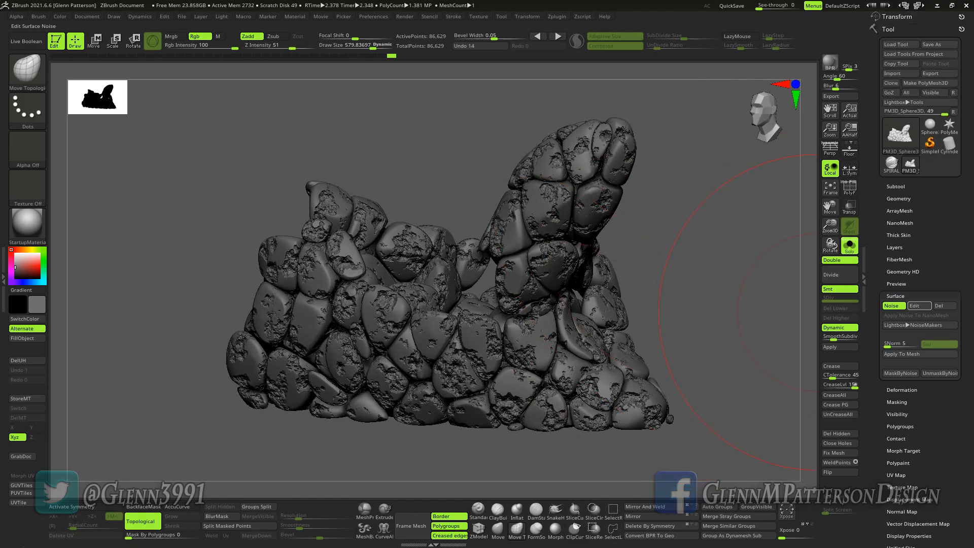
left_click(914, 306)
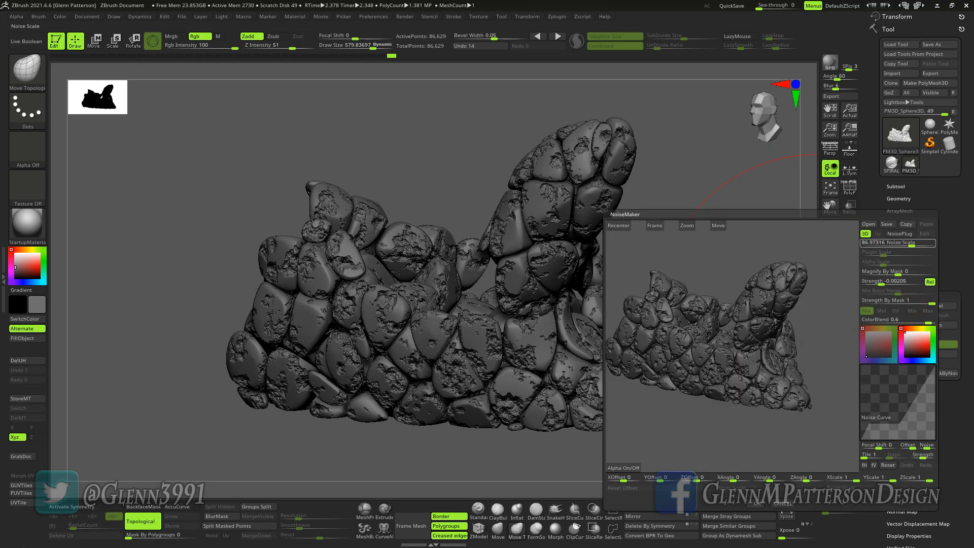
left_click(900, 234)
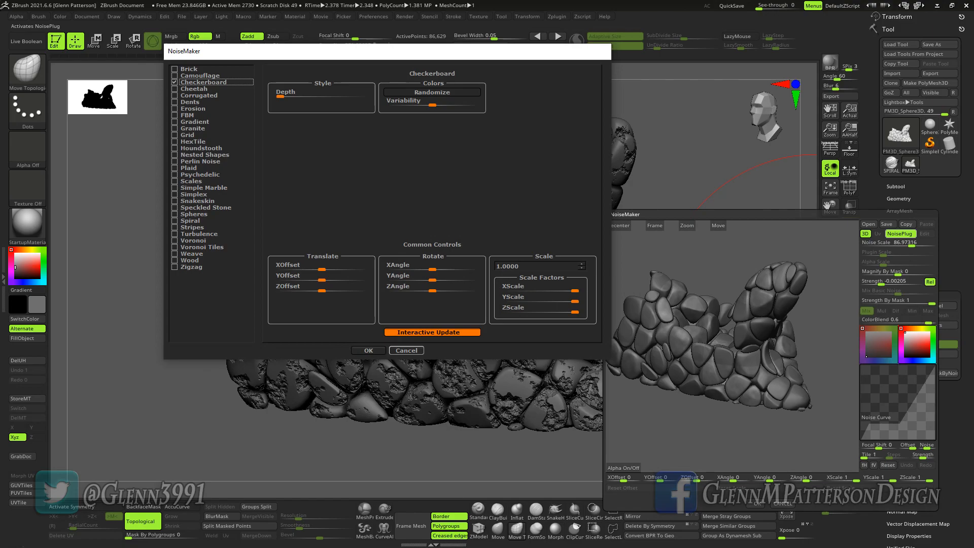
left_click(406, 351)
left_click(783, 504)
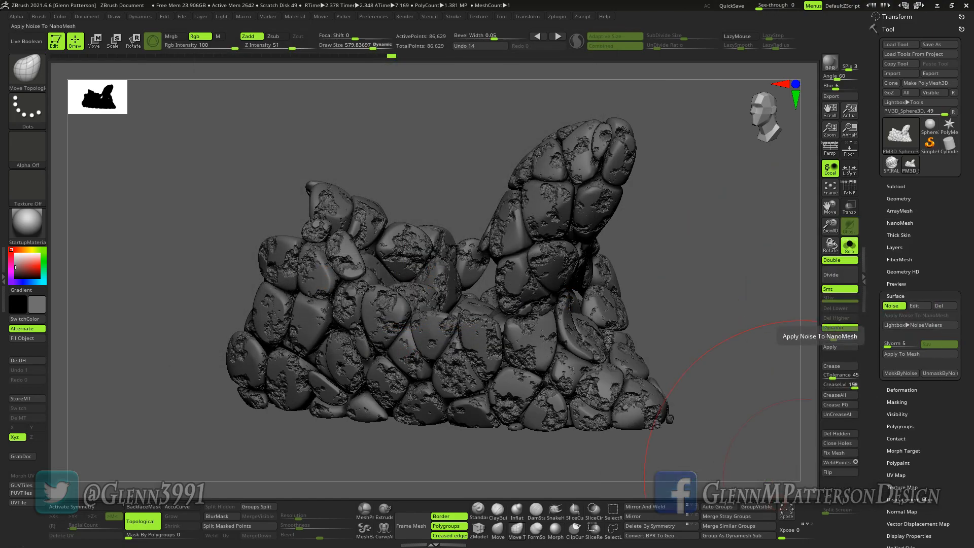
Browse in LightBox from the noise presets folder up the drive and into the personal user folders
left_click(920, 323)
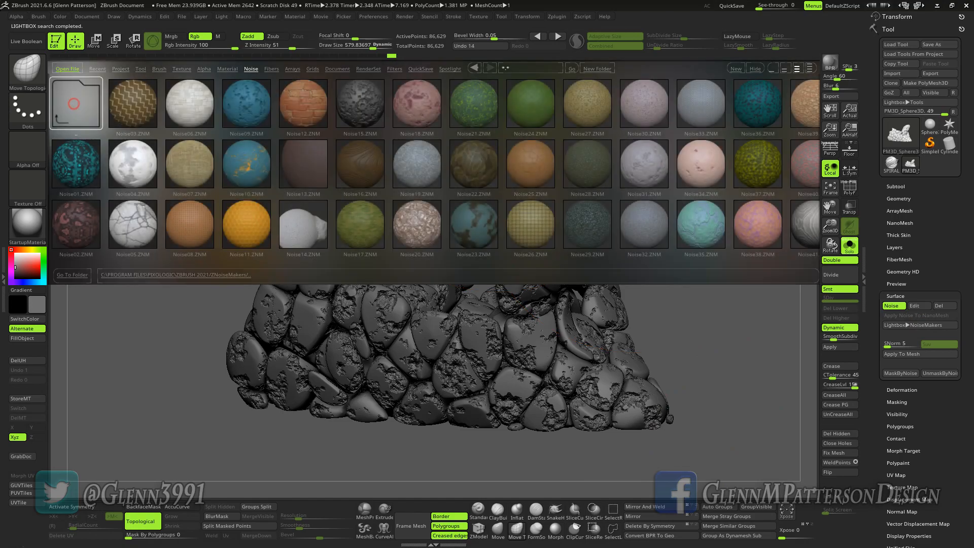
left_click(74, 103)
left_click(74, 103)
left_click(74, 103)
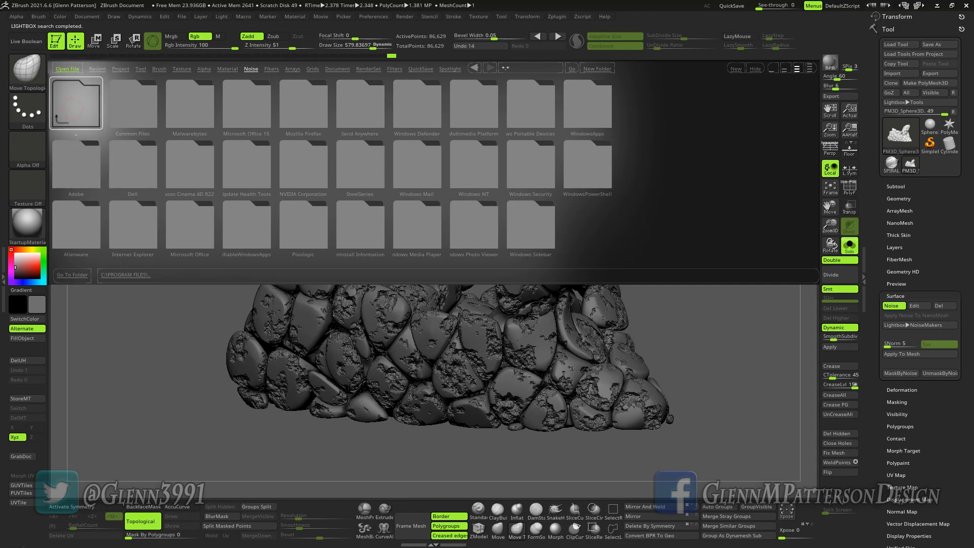
left_click(74, 104)
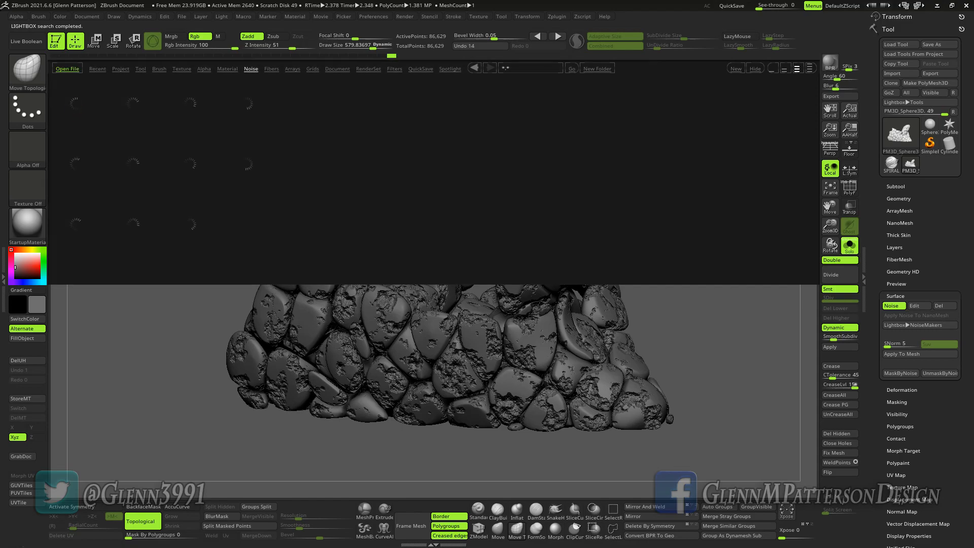
left_click(246, 116)
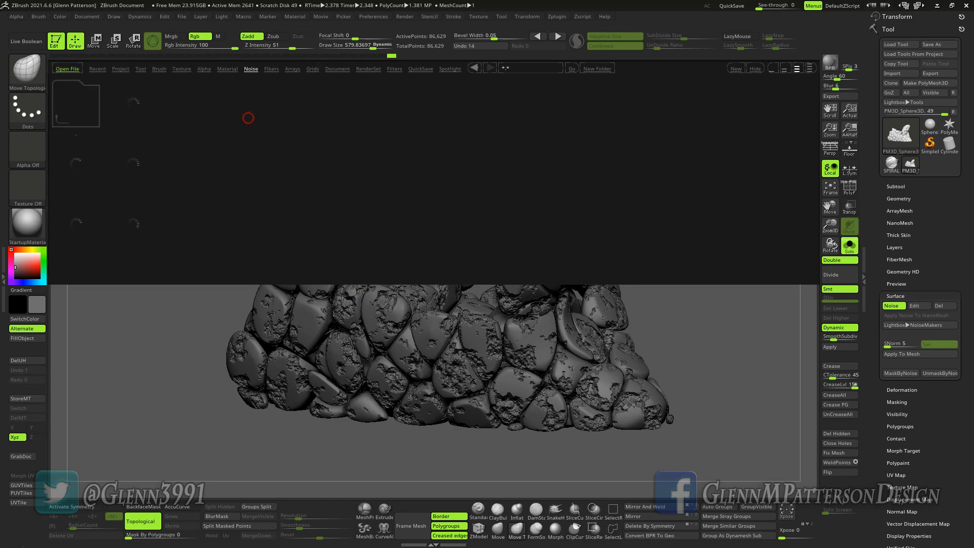
left_click(144, 177)
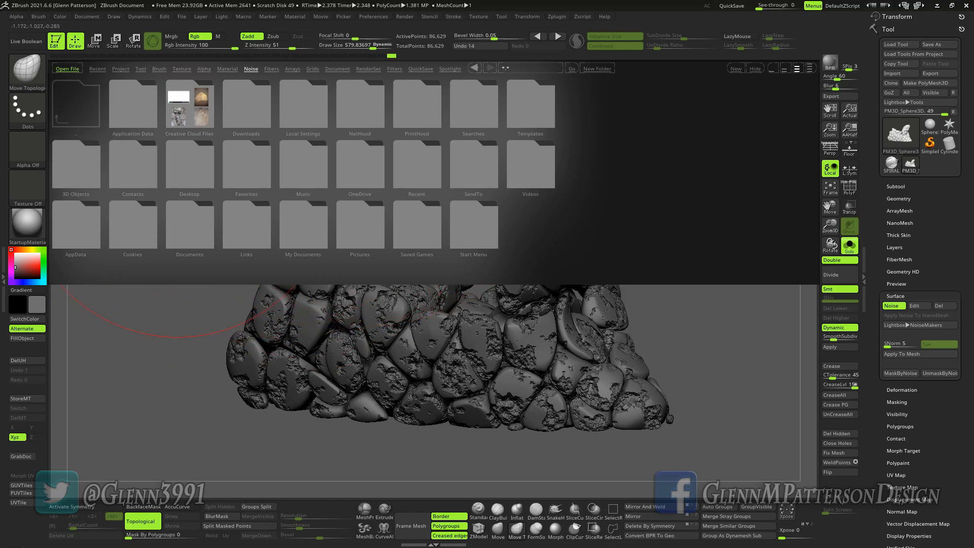
left_click(176, 175)
left_click(76, 226)
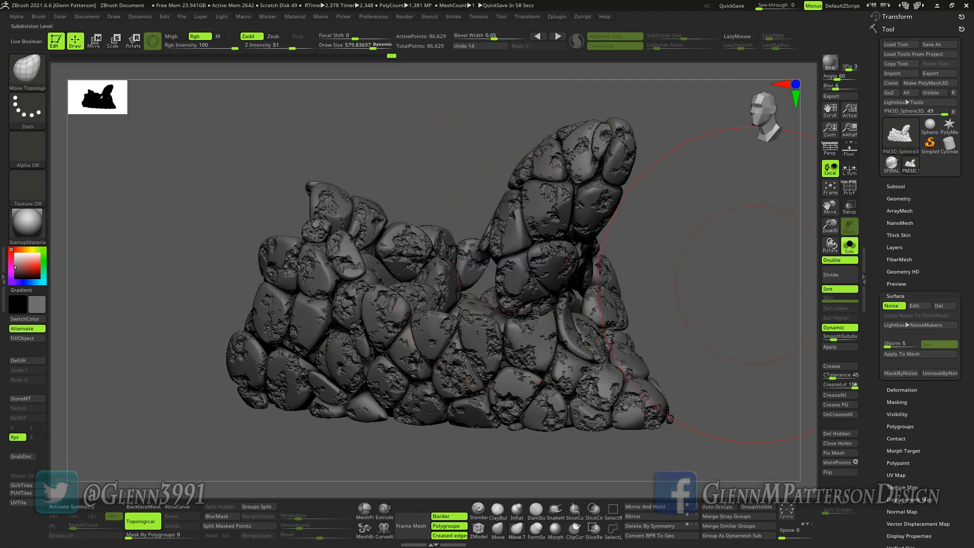
Switch to the Sphere3D primitive, fill it with white, and convert it to a PolyMesh3D
mouse_move(694, 297)
left_mouse_down()
mouse_move(619, 304)
mouse_move(726, 290)
left_mouse_up()
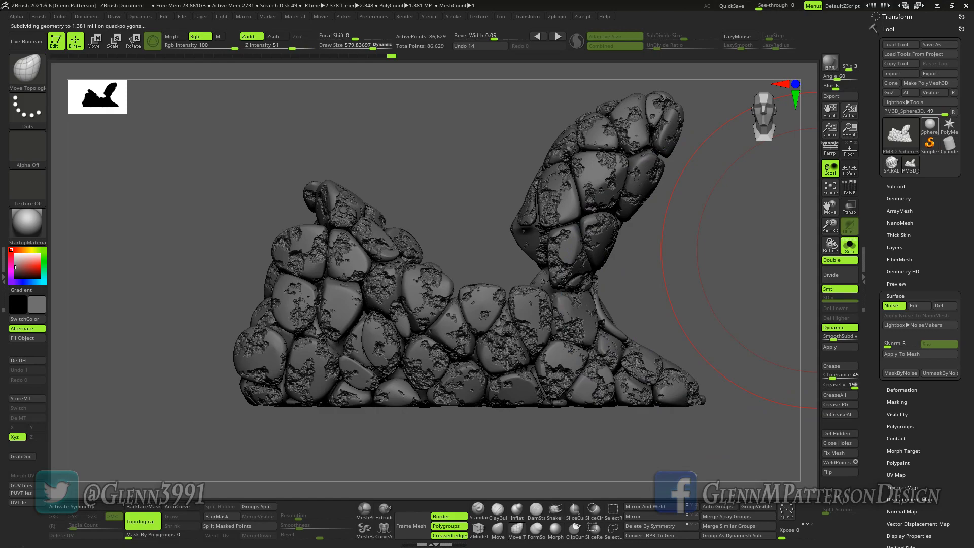
left_click(930, 126)
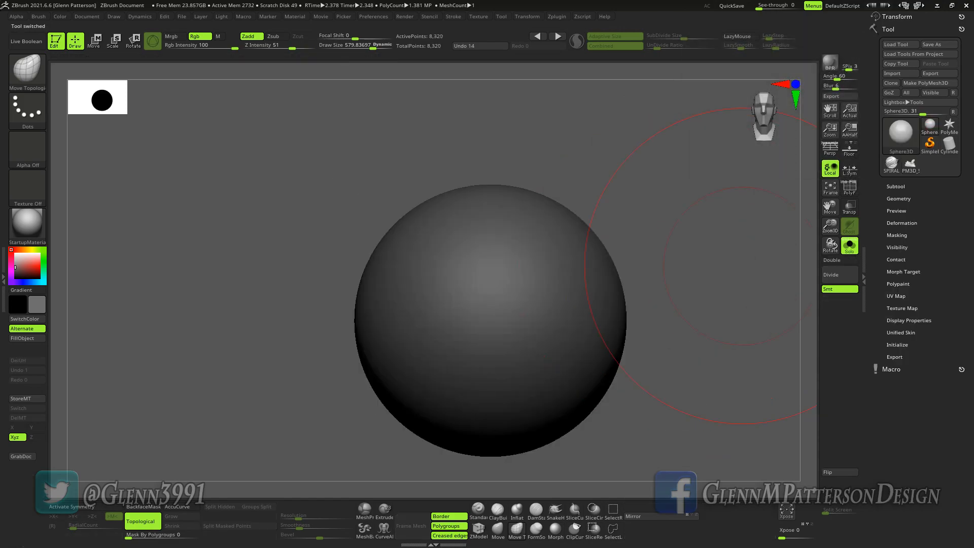
left_click(38, 304)
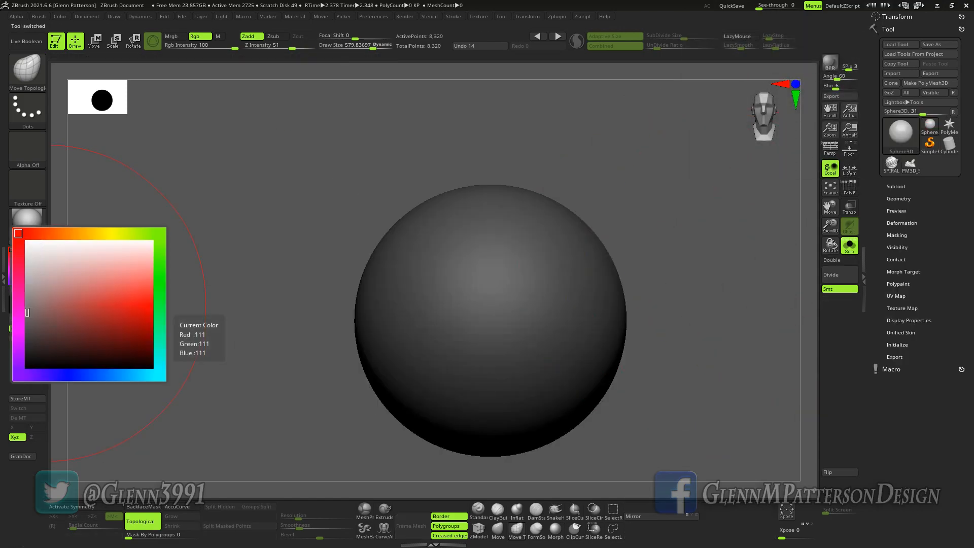
mouse_move(27, 312)
left_mouse_down()
mouse_move(31, 277)
mouse_move(201, 204)
left_mouse_up()
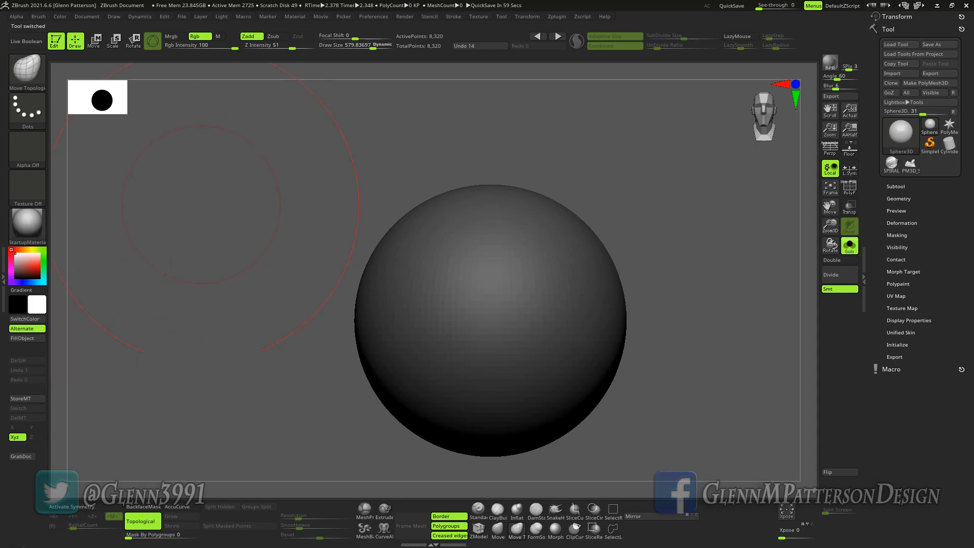
left_click(27, 338)
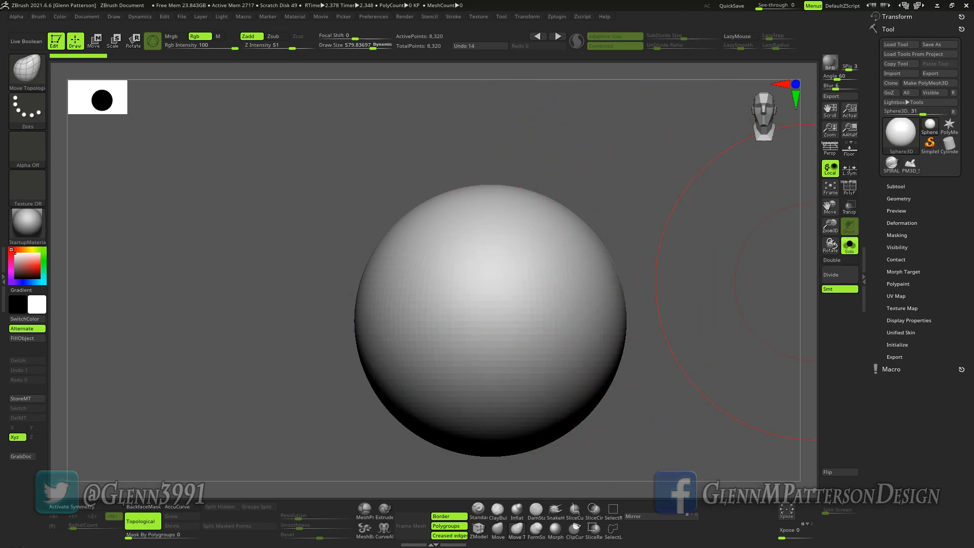
left_click(925, 82)
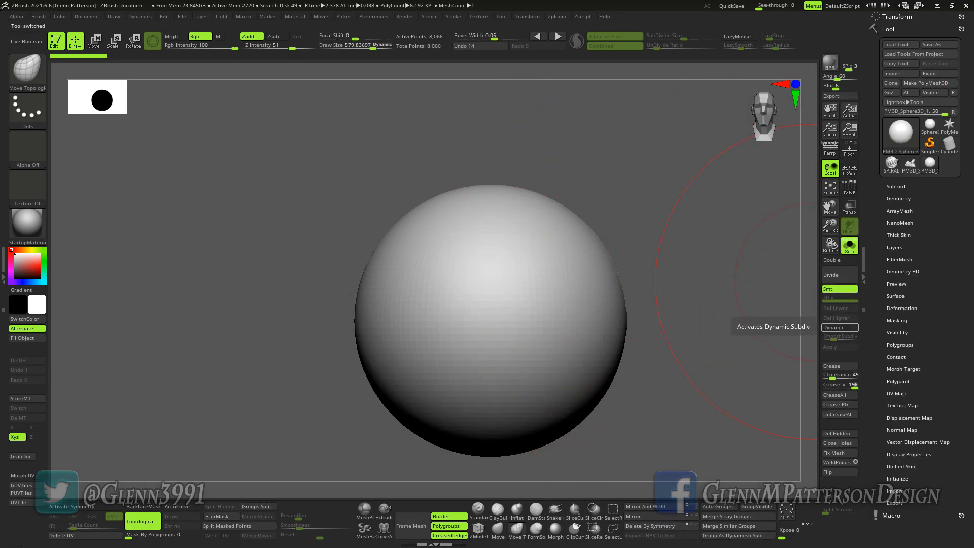
left_click(837, 274)
left_click(837, 275)
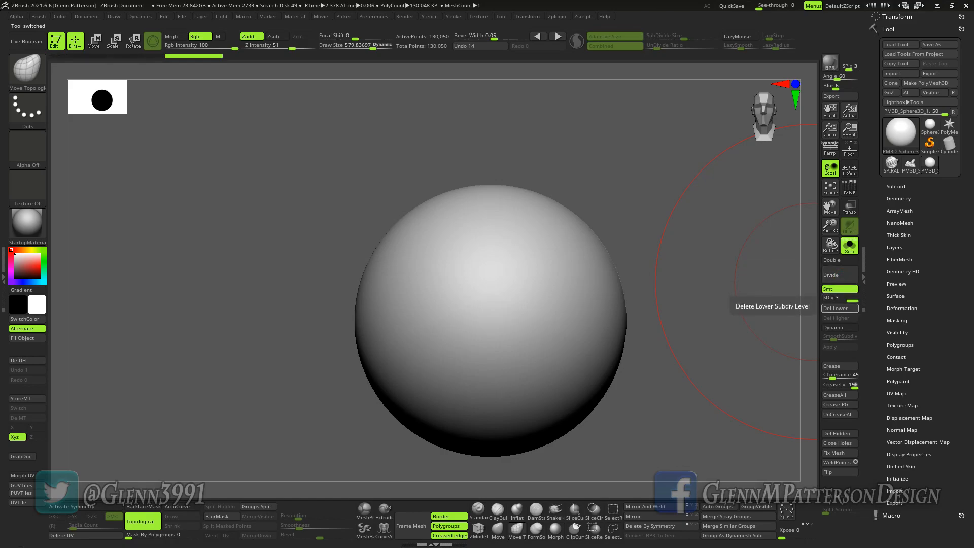
key("ctrl+z")
key("ctrl+z")
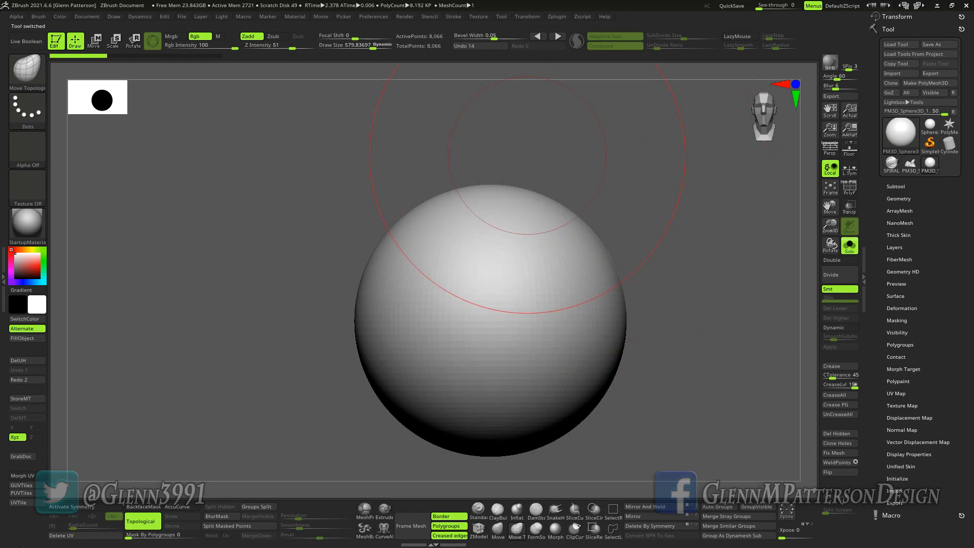
Hide and delete the sphere's upper and lower caps and make the open shell double-sided
key("ctrl")
key("shift")
key("shift")
left_click_drag(638, 134, 274, 209, "ctrl+shift")
mouse_move(602, 467)
left_mouse_down("ctrl+shift")
mouse_move(391, 463)
mouse_move(338, 427)
left_mouse_up("ctrl+shift")
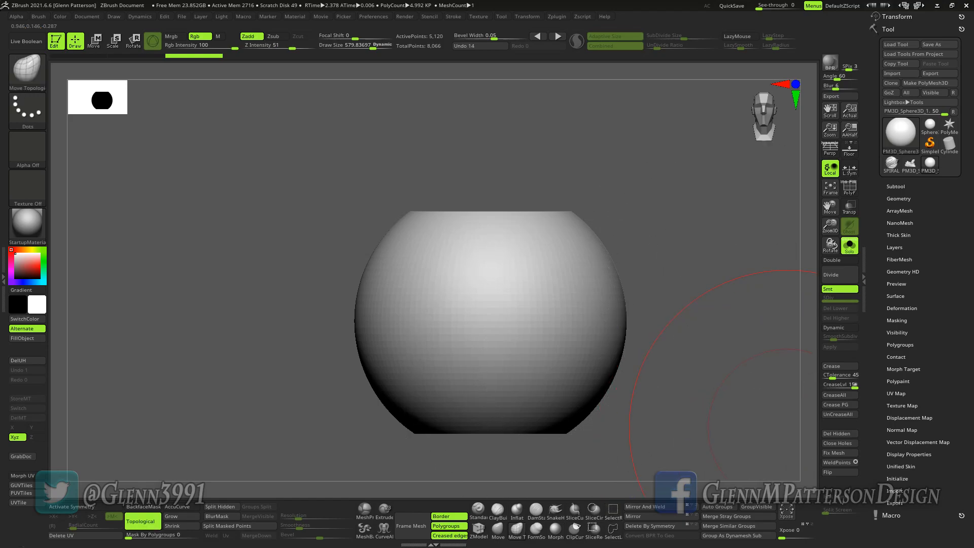
left_click(837, 434)
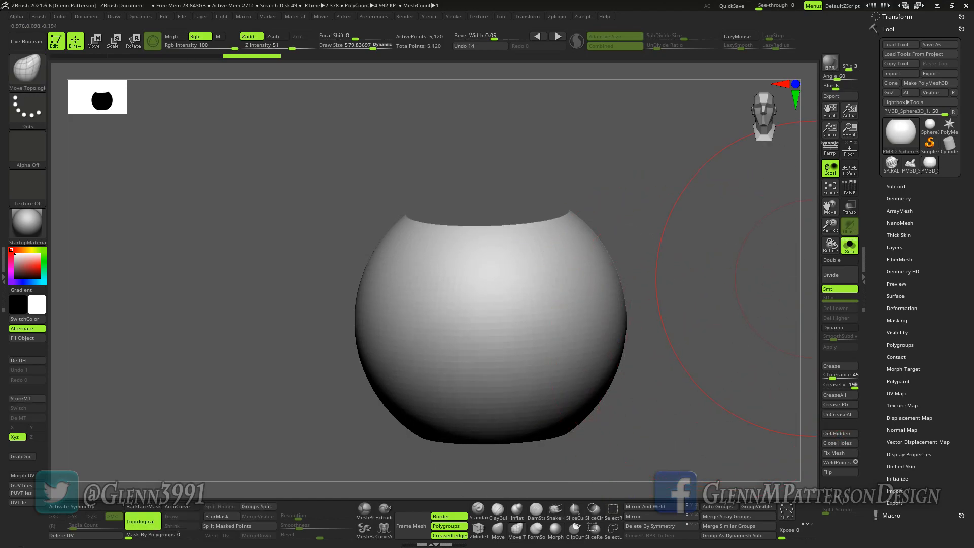
left_click(835, 260)
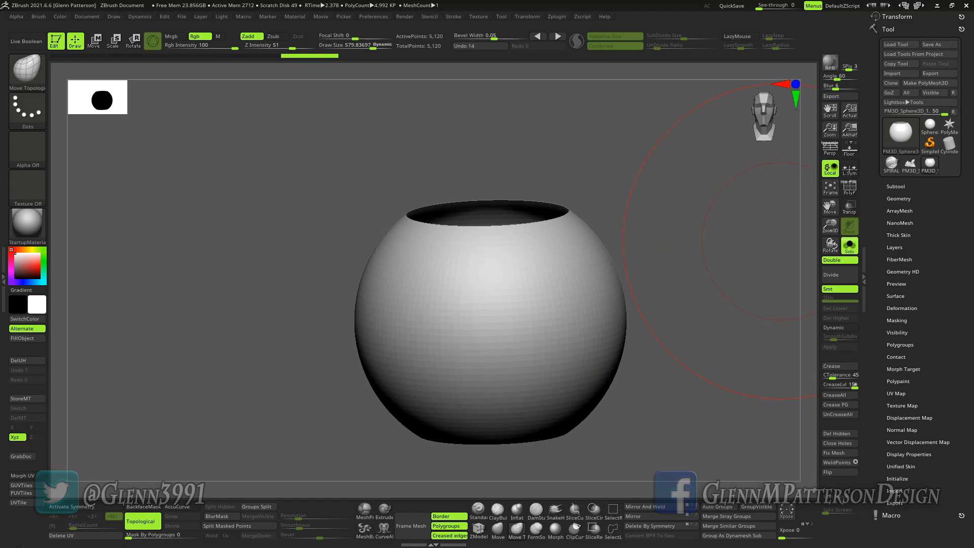
Add surface noise to the open sphere using the Greeble.znm preset and accept it
left_click(896, 296)
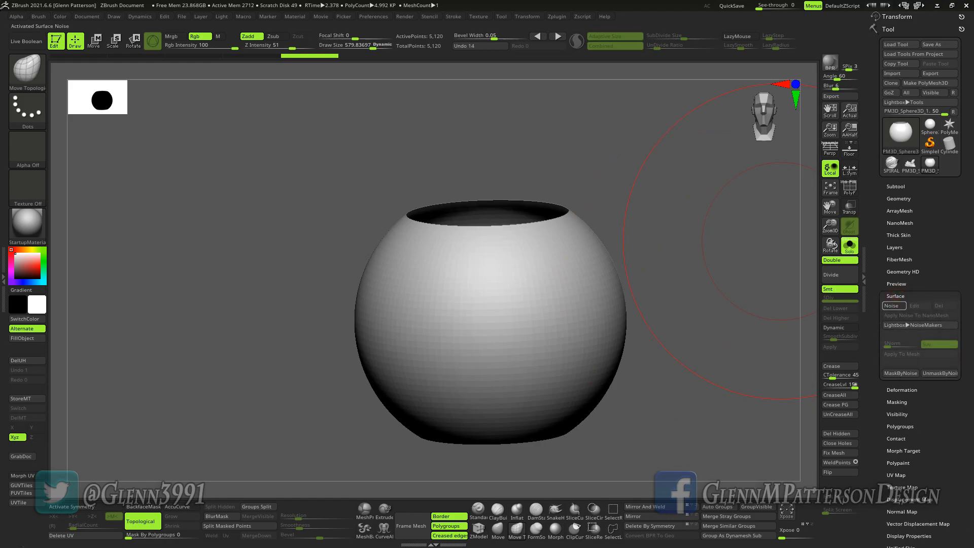
left_click(891, 306)
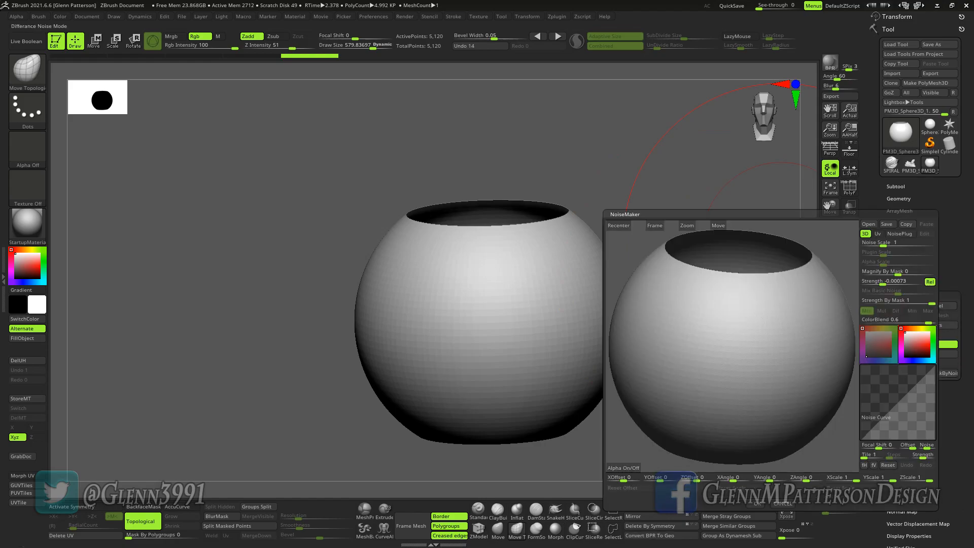
left_click(869, 223)
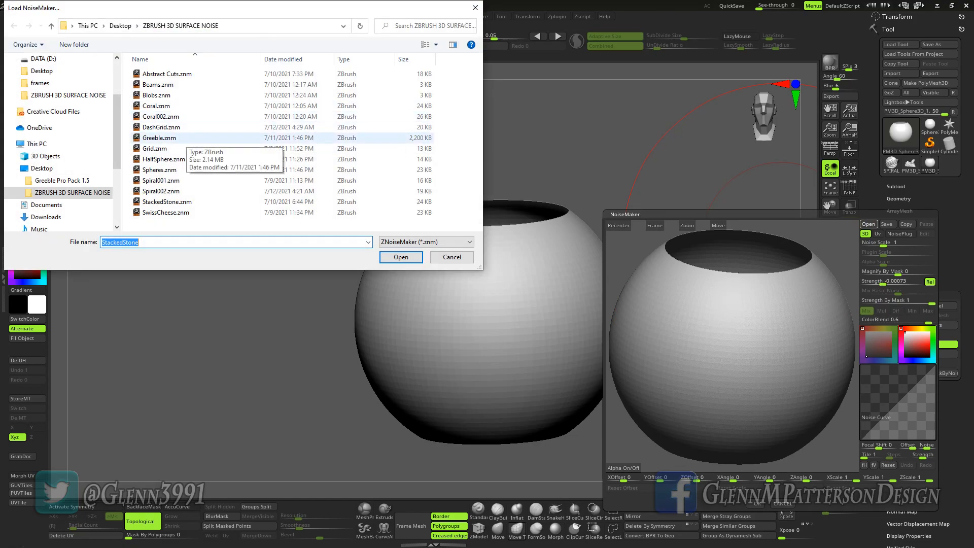
double_click(187, 138)
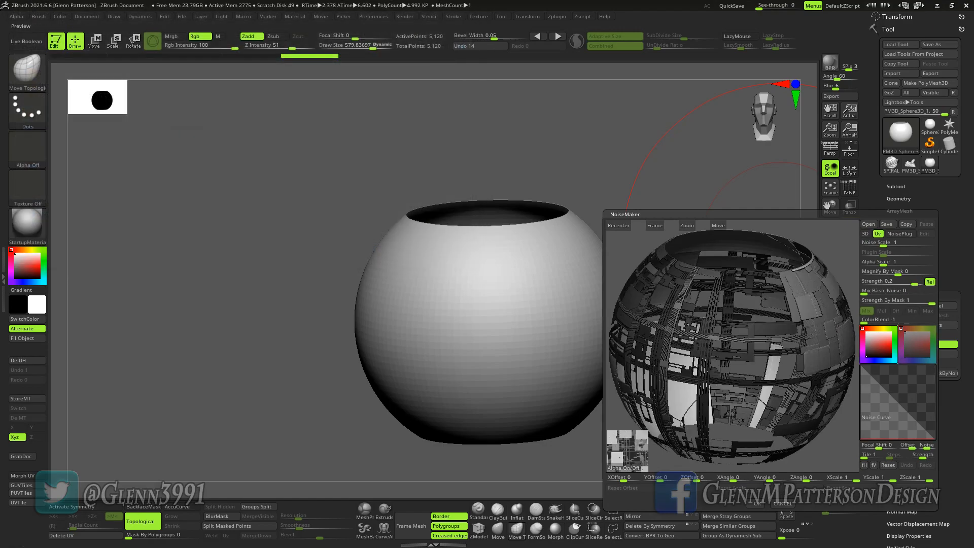
left_click_drag(731, 340, 738, 406)
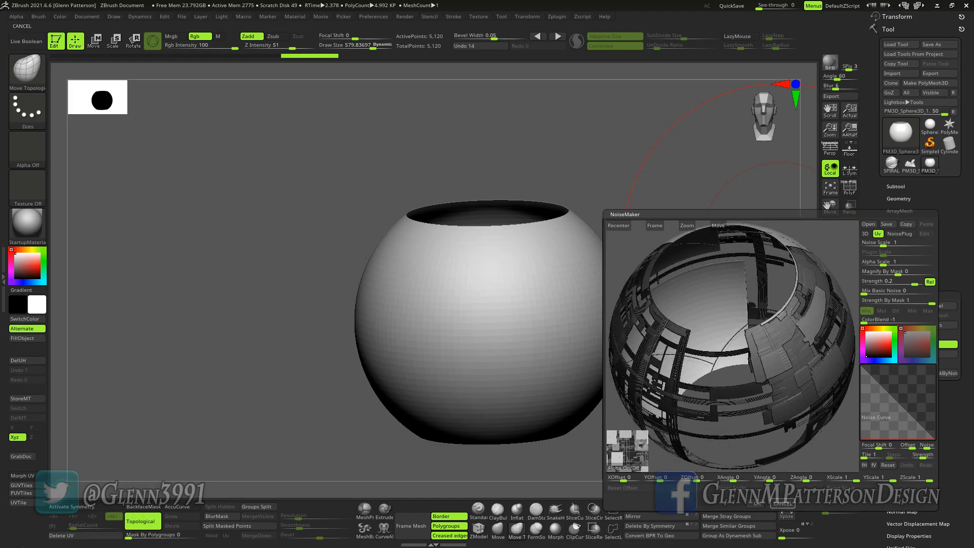
left_click(758, 503)
left_click_drag(700, 347, 698, 378)
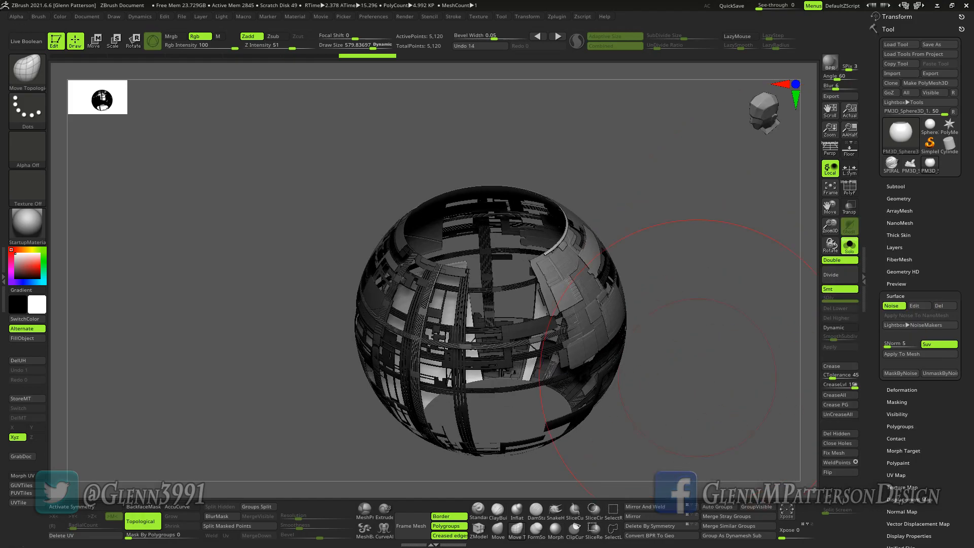
Activate dynamic subdivision with polygroup borders creased on the greeble sphere and render it with BPR
left_click(837, 328)
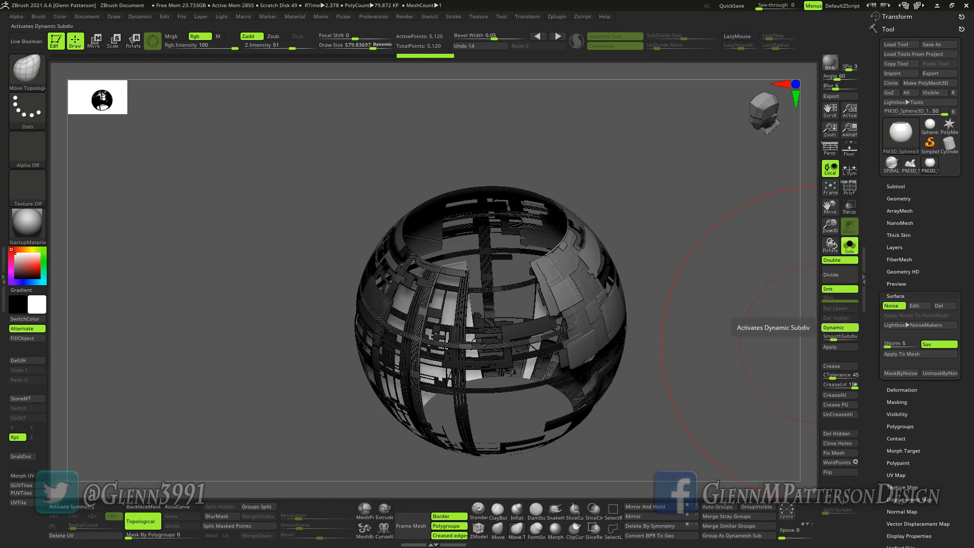
left_click_drag(698, 368, 740, 362)
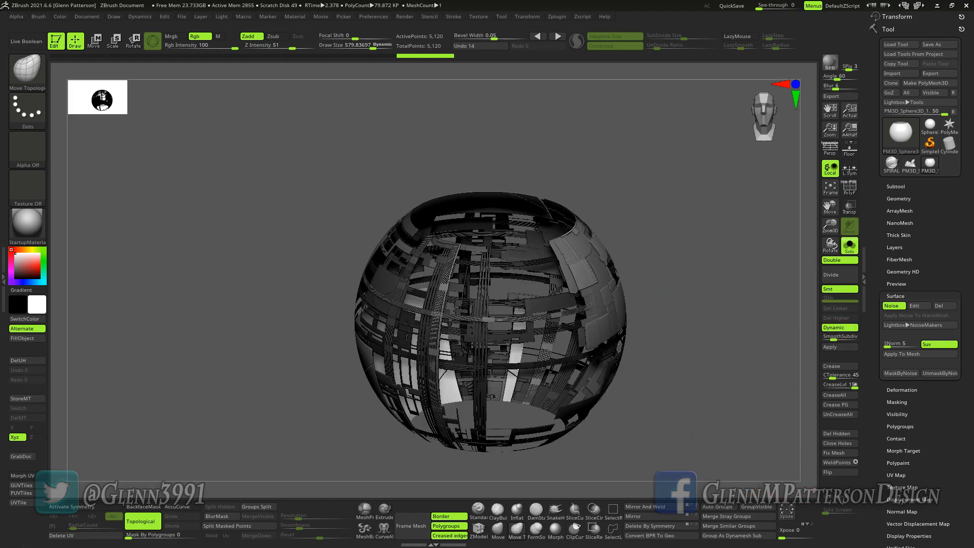
left_click(838, 405)
mouse_move(709, 296)
left_mouse_down()
mouse_move(669, 297)
mouse_move(603, 234)
left_mouse_up()
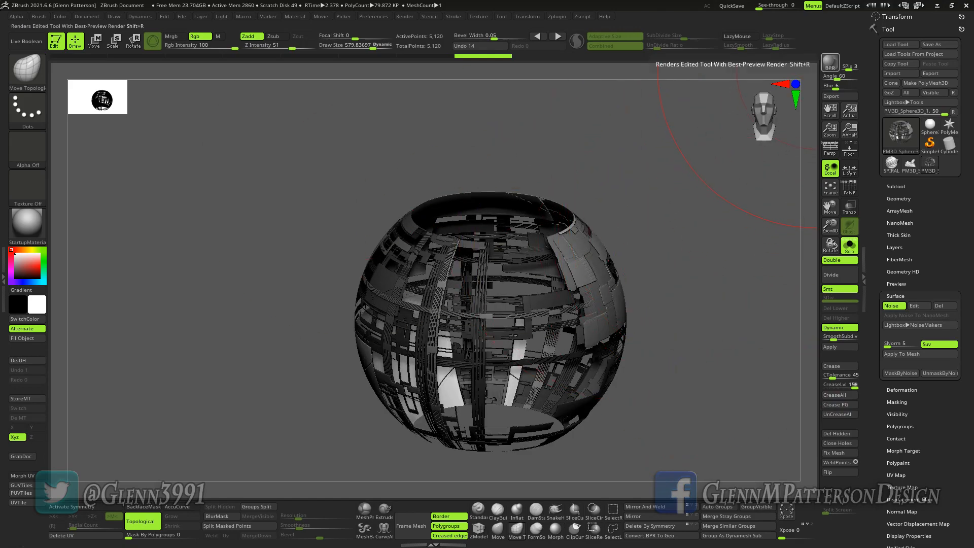
left_click(830, 60)
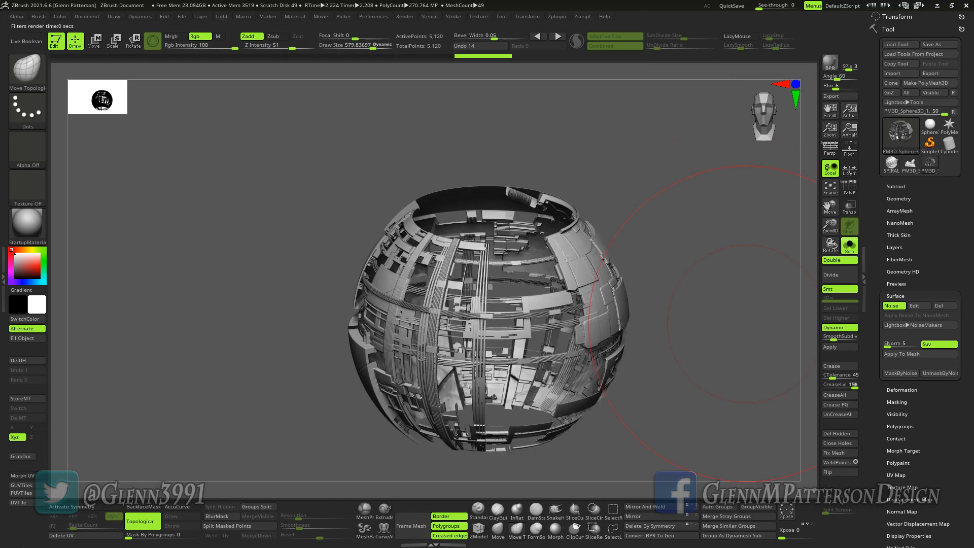
Turn on polypaint for the sphere subtool and render a framed close-up with BPR
left_click(896, 186)
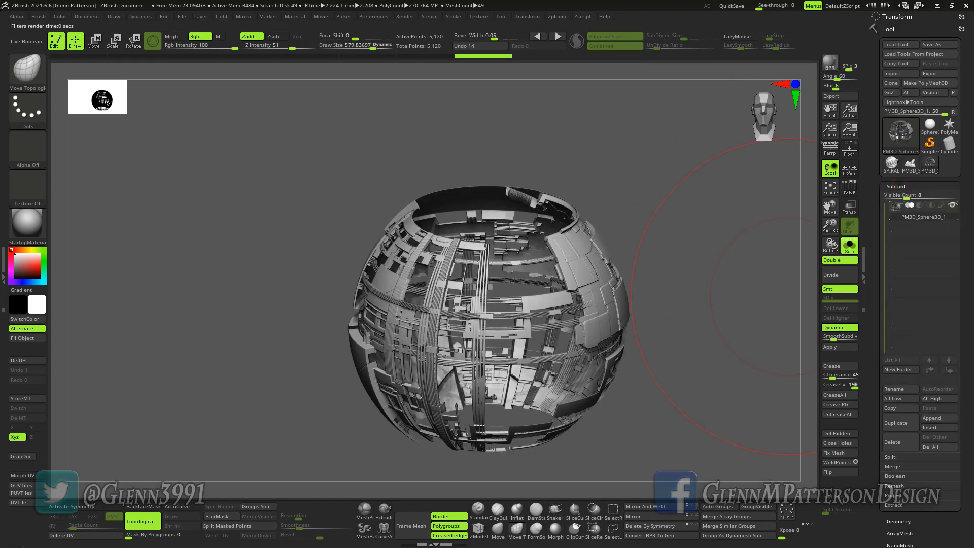
left_click(941, 205)
left_click_drag(651, 273, 669, 280)
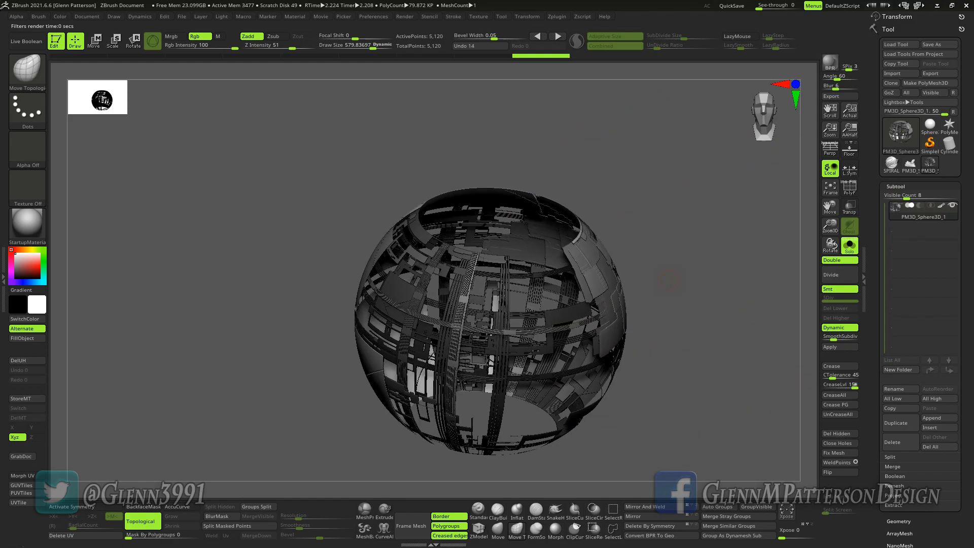
left_click(830, 188)
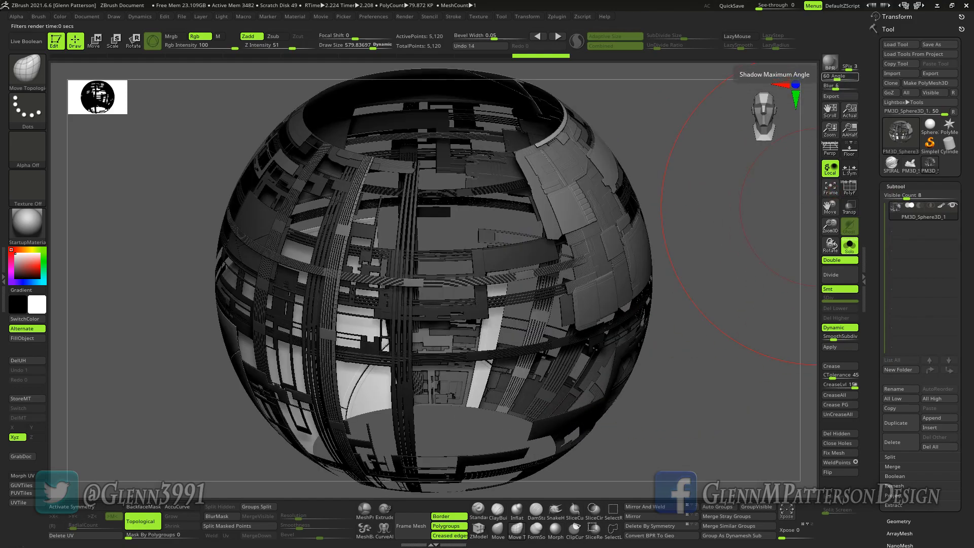
left_click(830, 62)
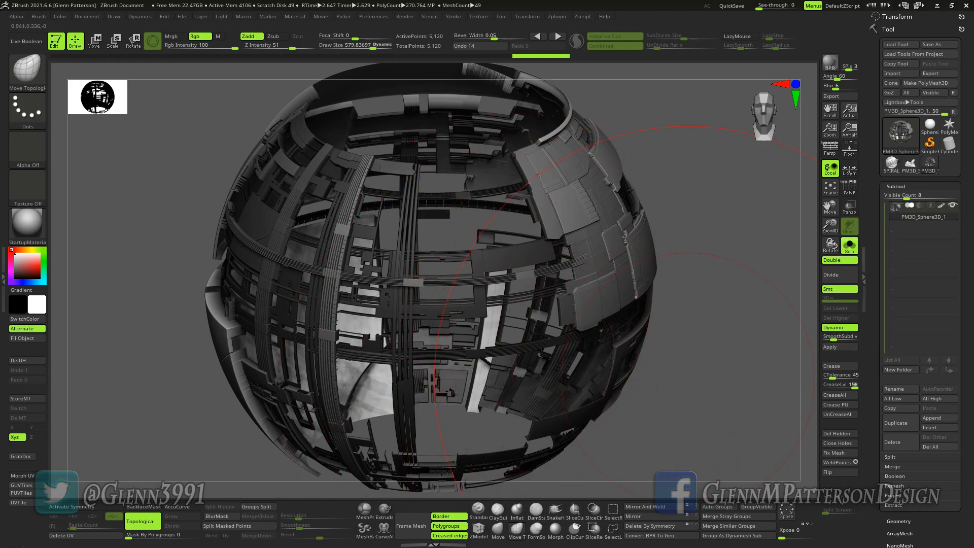
Duplicate the greeble sphere subtool
mouse_move(698, 406)
left_mouse_down()
mouse_move(721, 345)
mouse_move(765, 403)
mouse_move(751, 389)
left_mouse_up()
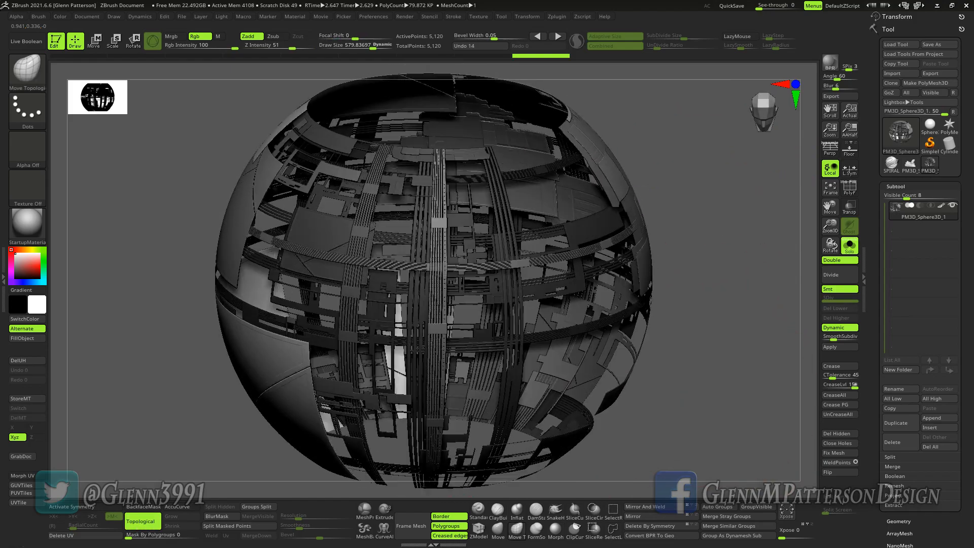
left_click_drag(967, 417, 968, 263)
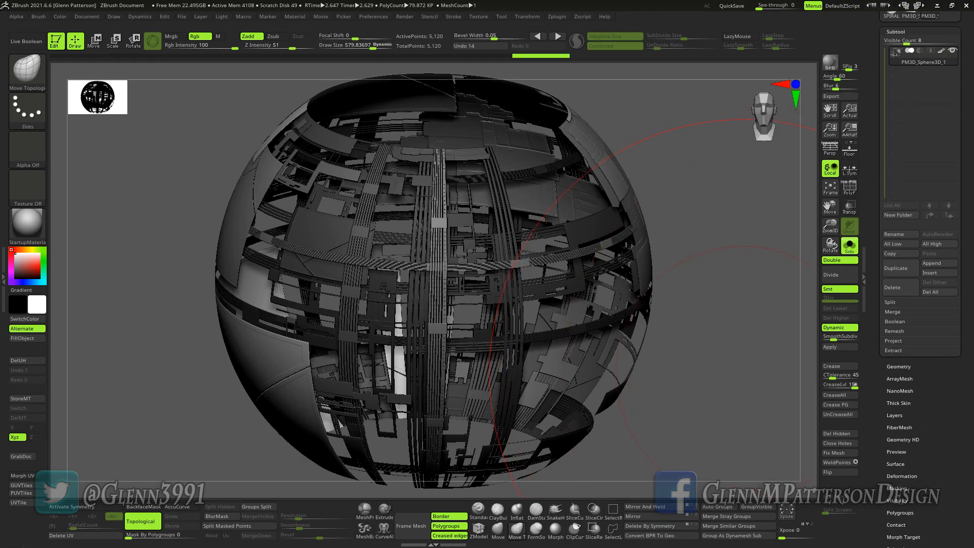
scroll(901, 301, "up", 2)
left_click(896, 301)
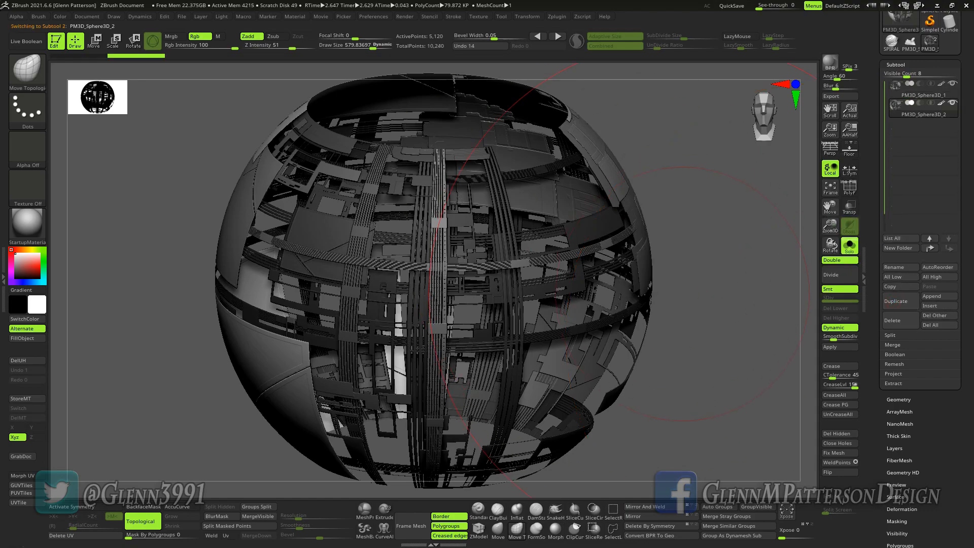
Apply the dynamic subdivision on the duplicate subtool and convert its BPR noise to geometry
left_click(839, 347)
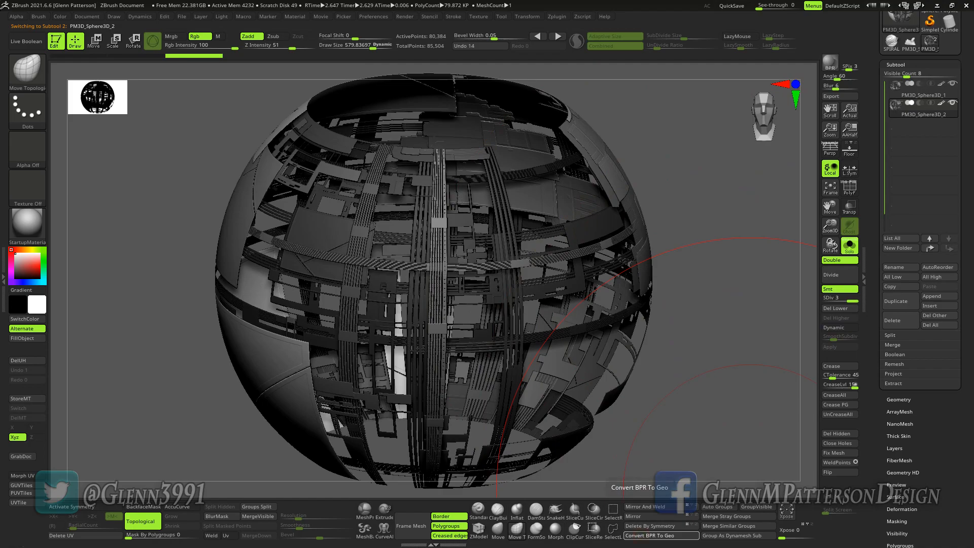
left_click(650, 535)
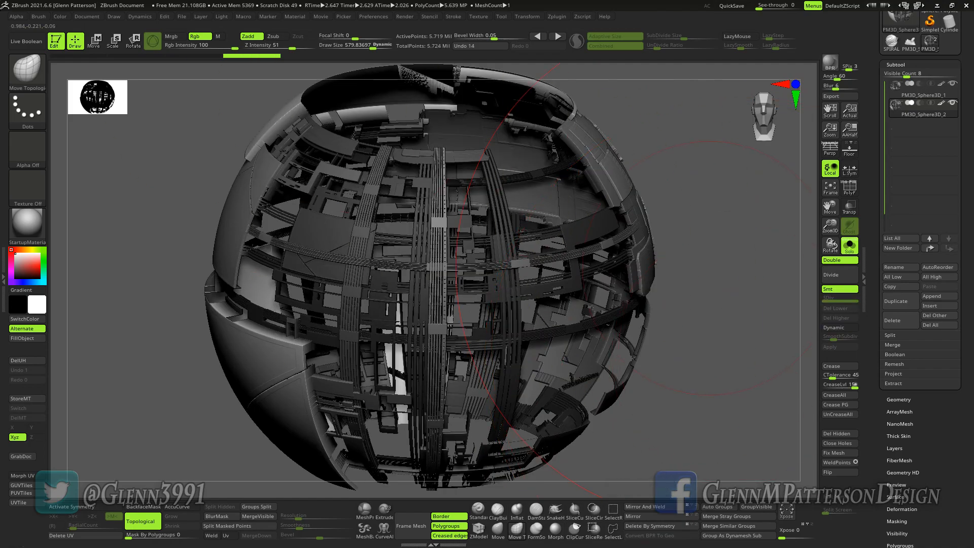
left_click_drag(710, 267, 747, 265)
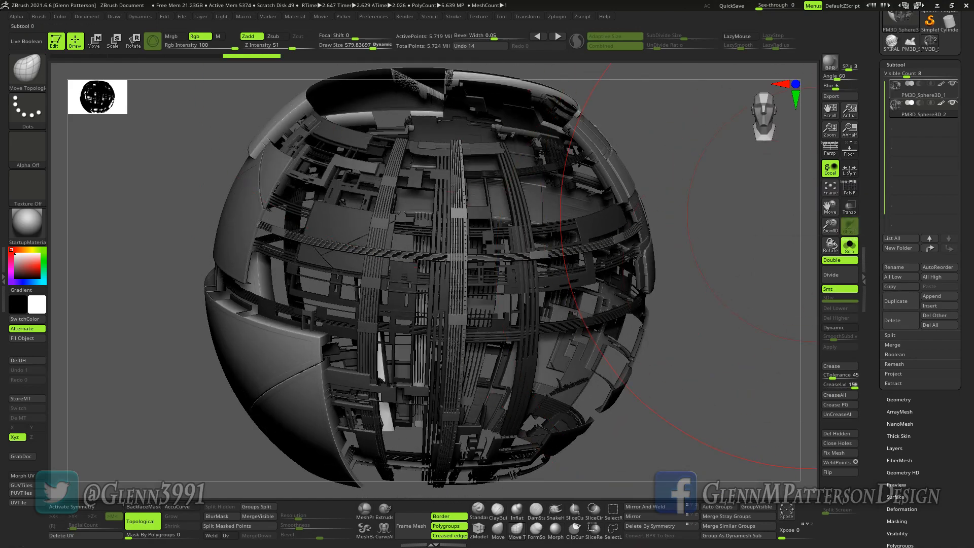
Select the original sphere subtool and set the Strength of its surface noise to 0
left_click(923, 91)
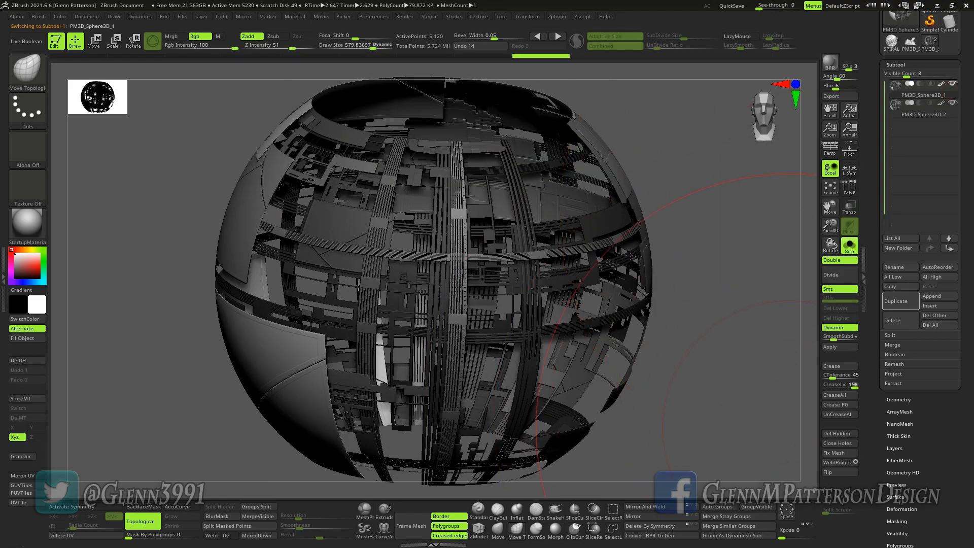
left_click(897, 497)
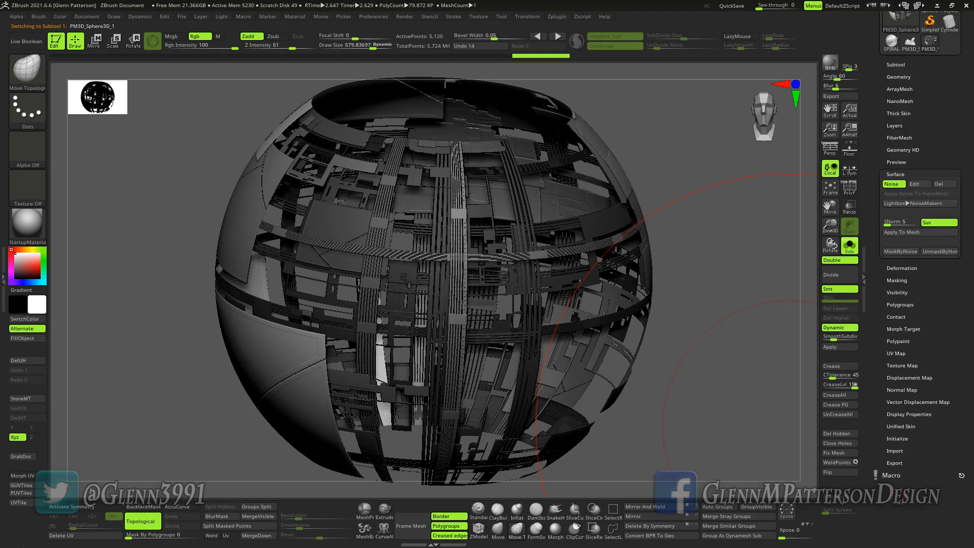
left_click(918, 184)
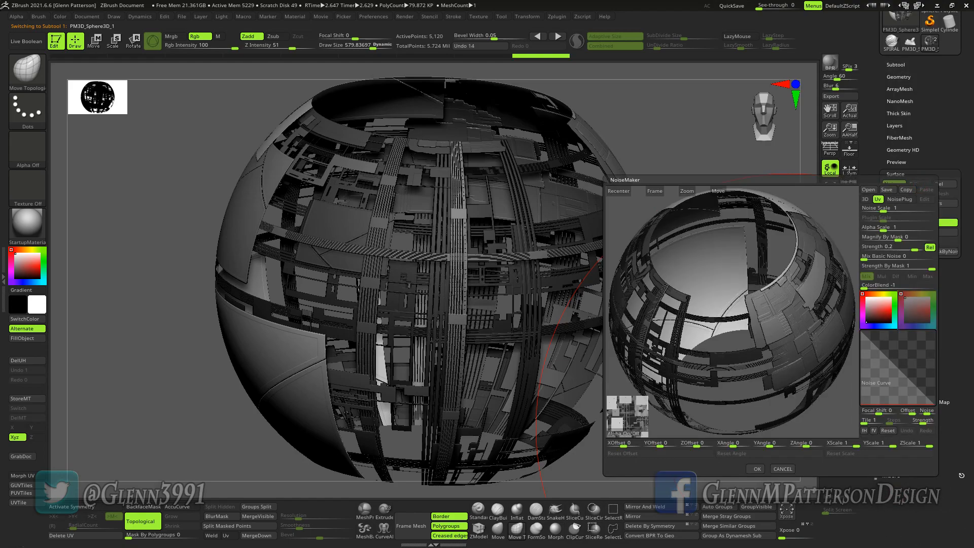
left_click(891, 248)
type("0")
key("Return")
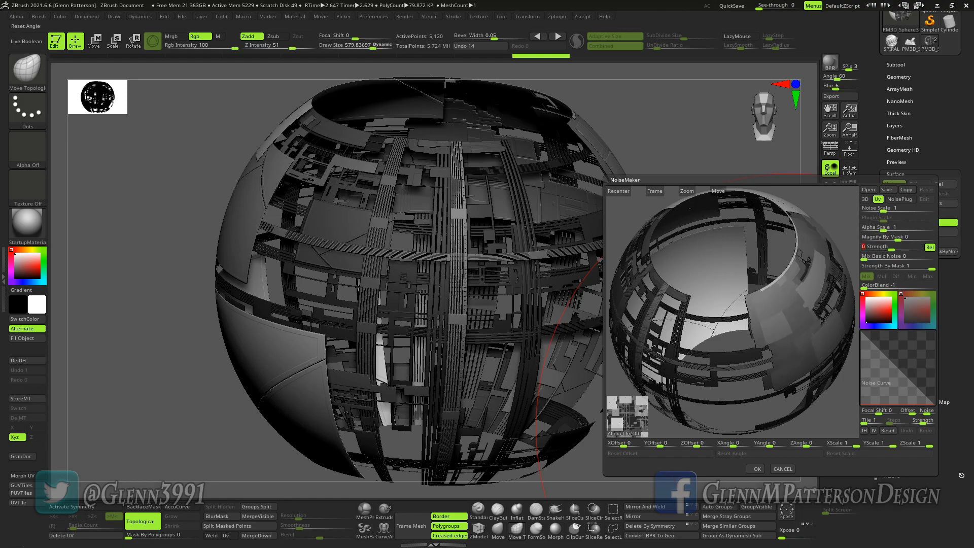
Accept the noise edit and show both sphere subtools together with polyframe colour fill and no wireframe lines
left_click(755, 469)
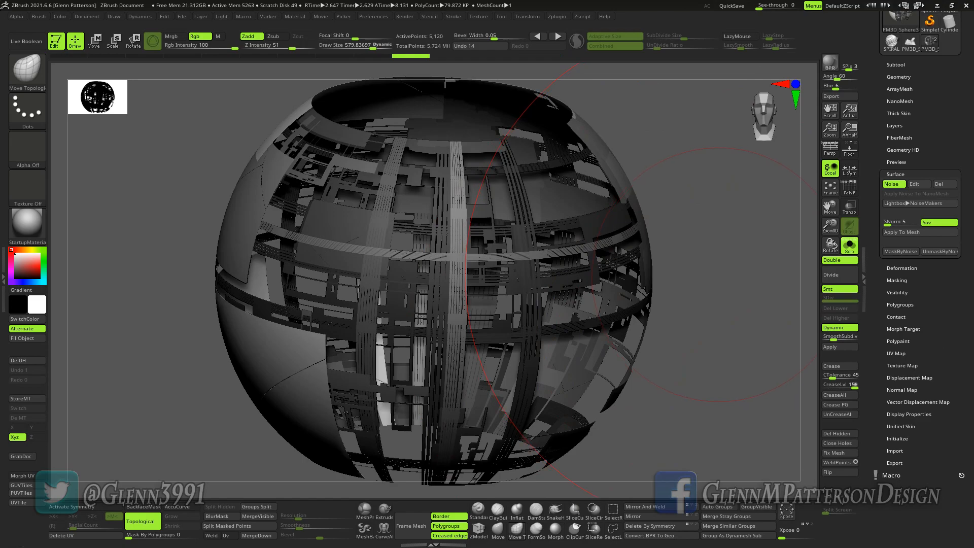
left_click(850, 187)
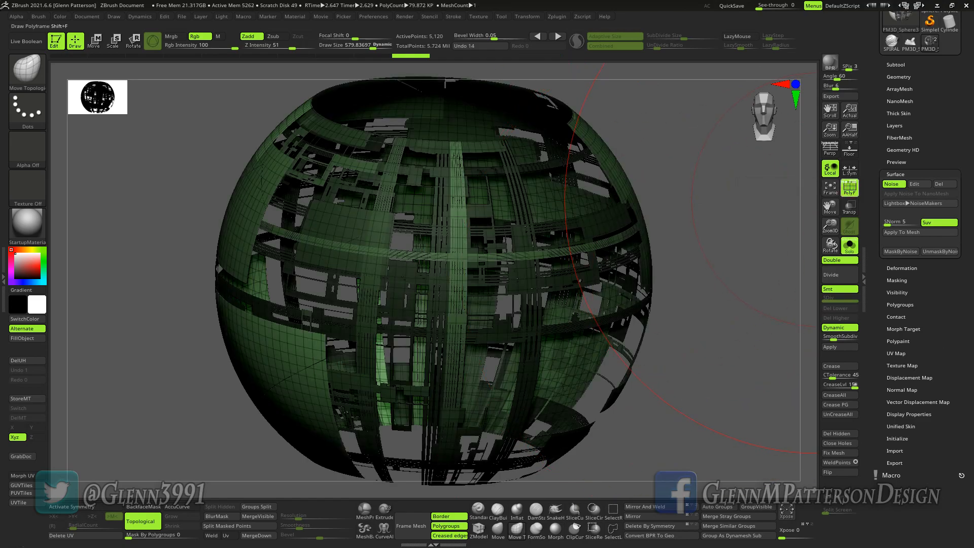
left_click(850, 187)
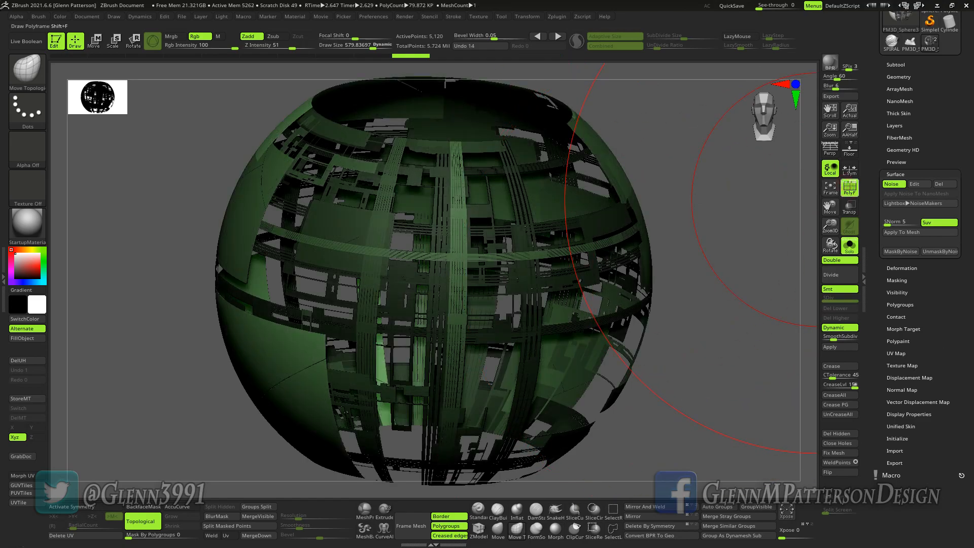
left_click_drag(728, 344, 714, 359)
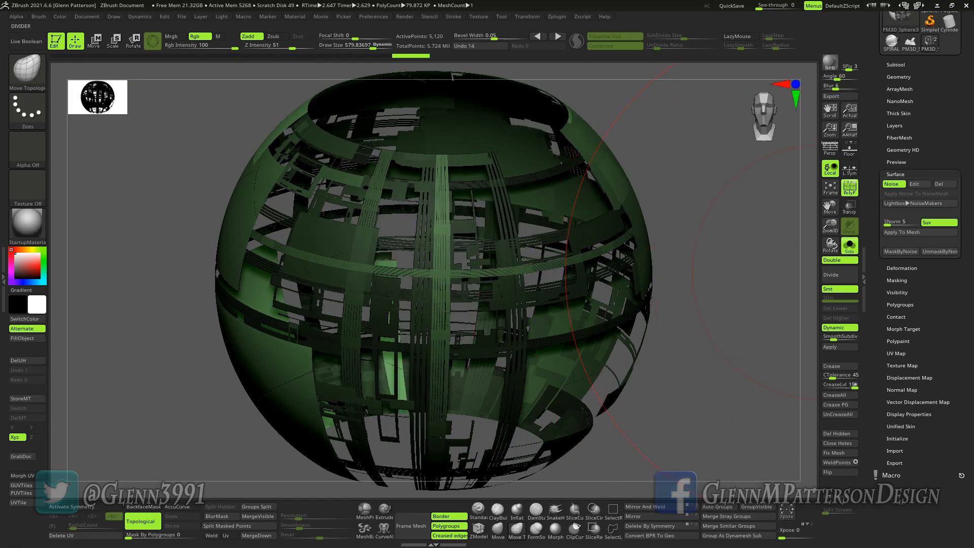
left_click(850, 245)
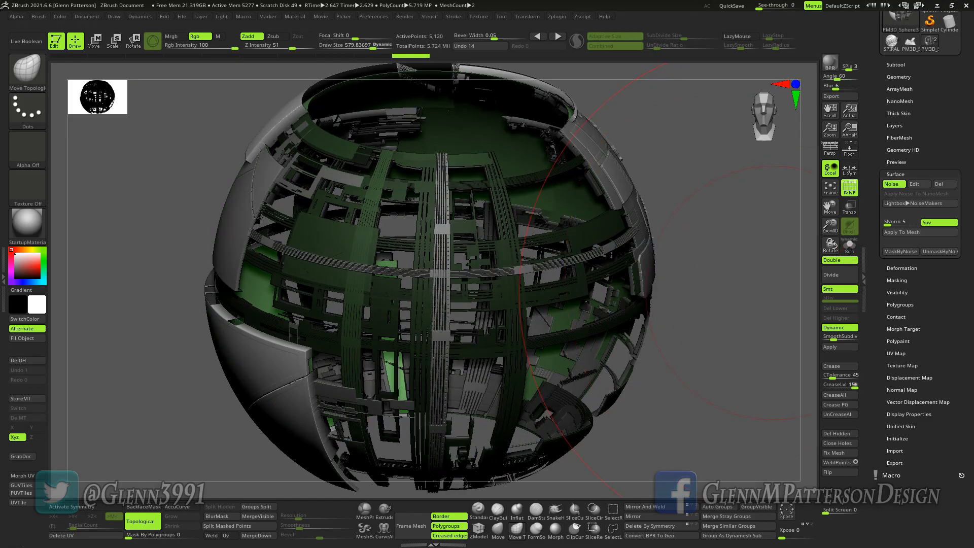
left_click_drag(831, 224, 777, 236)
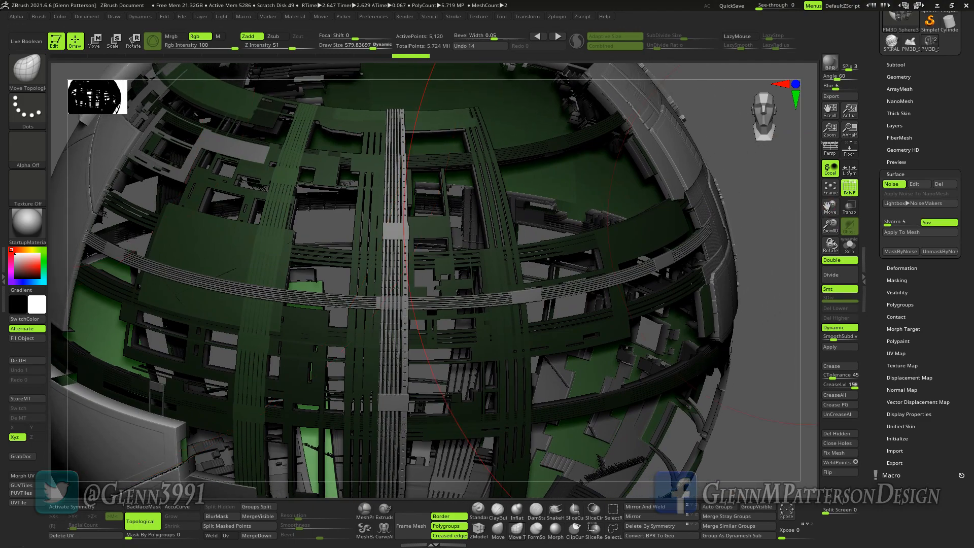
Shrink the original sphere slightly inside the greeble shell with small negative Inflate deformations, checking the gap from several angles
left_click(902, 268)
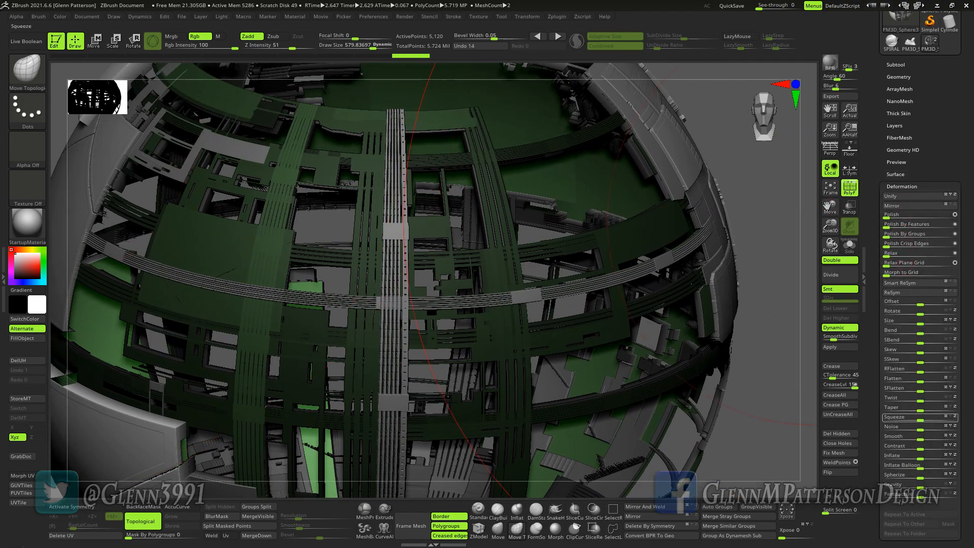
left_click_drag(876, 284, 876, 222)
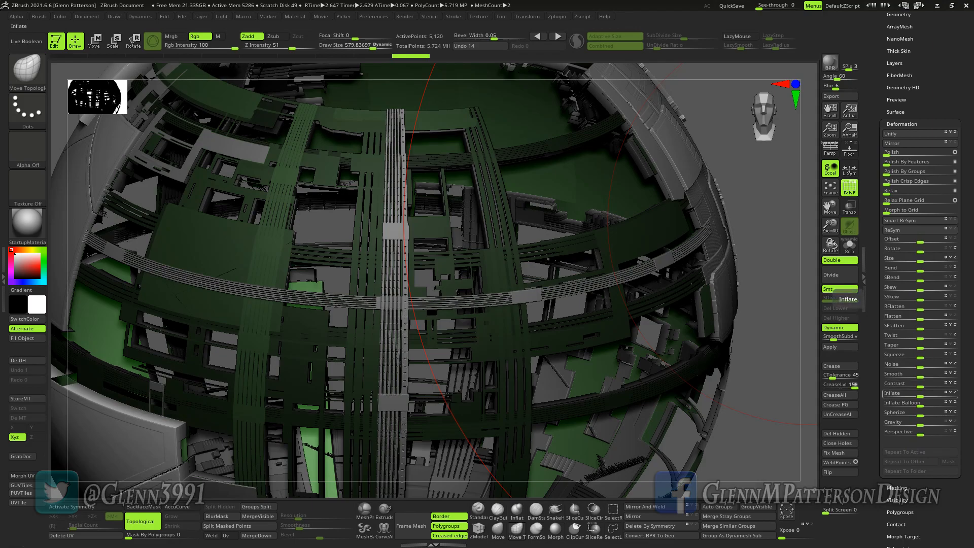
left_click_drag(920, 394, 914, 394)
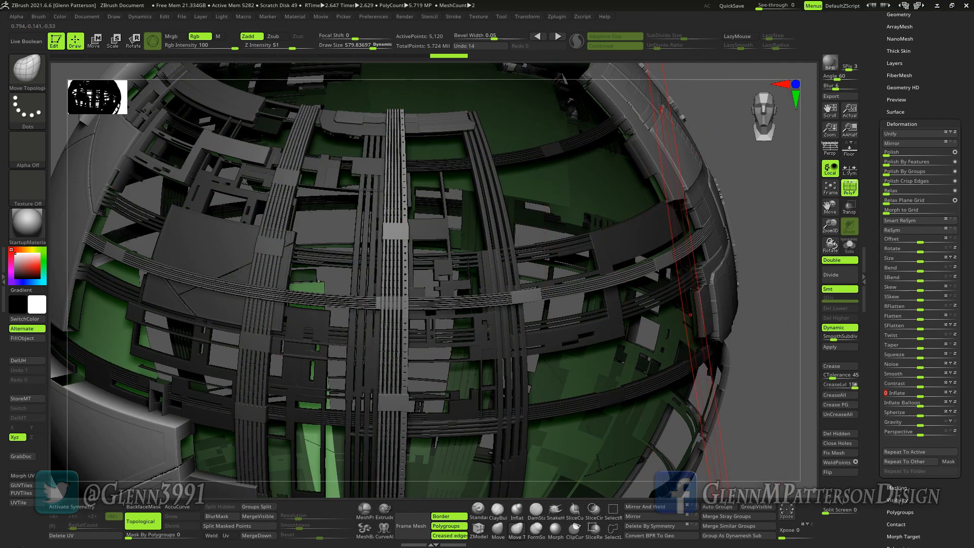
mouse_move(753, 410)
left_mouse_down()
mouse_move(741, 382)
mouse_move(706, 351)
mouse_move(682, 345)
mouse_move(731, 353)
left_mouse_up()
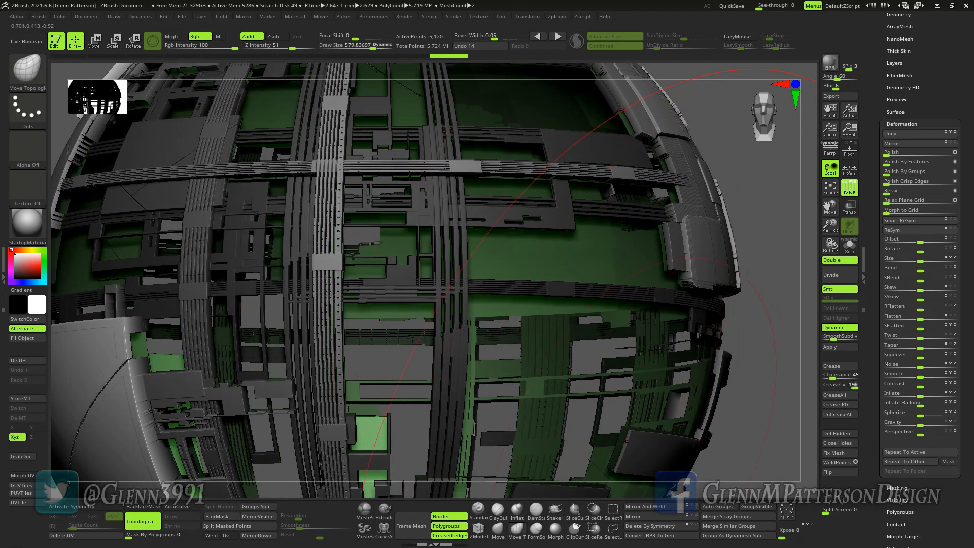
left_click_drag(765, 424, 801, 415)
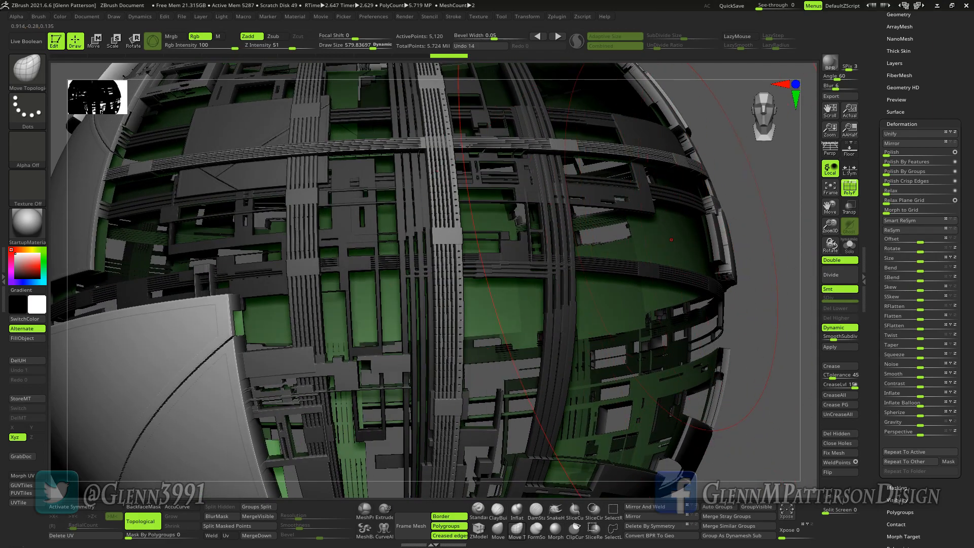
left_click_drag(772, 380, 784, 270)
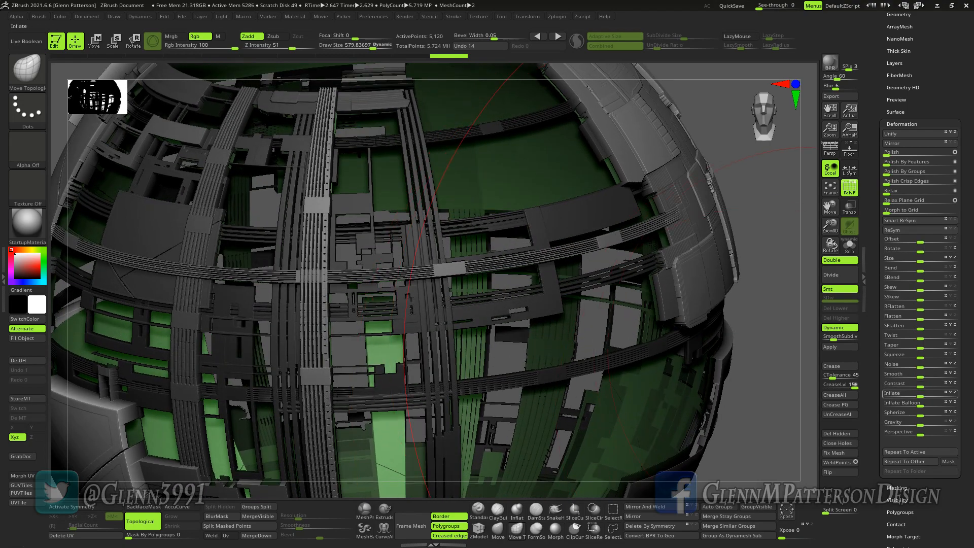
left_click_drag(921, 395, 917, 395)
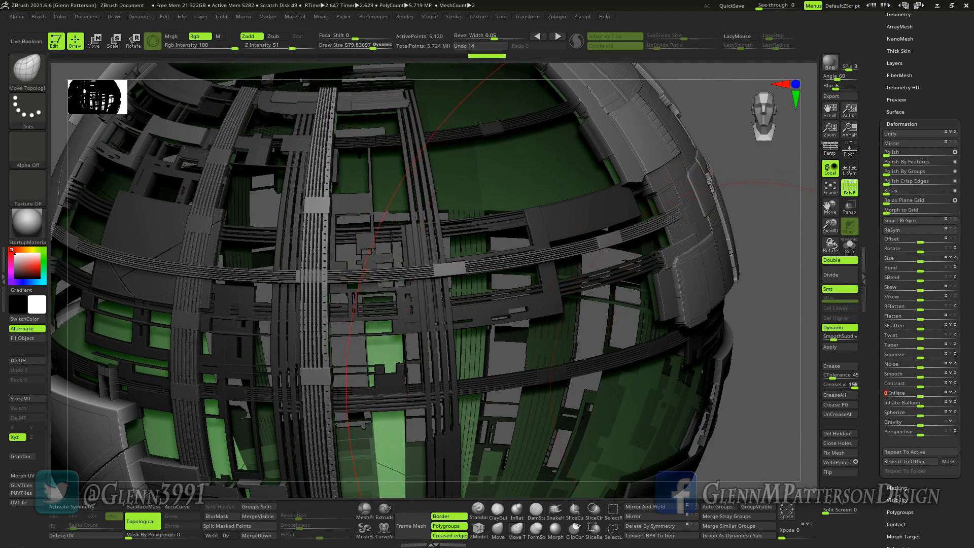
Apply the dynamic subdivision on the original sphere and convert its BPR noise to geometry
left_click(896, 123)
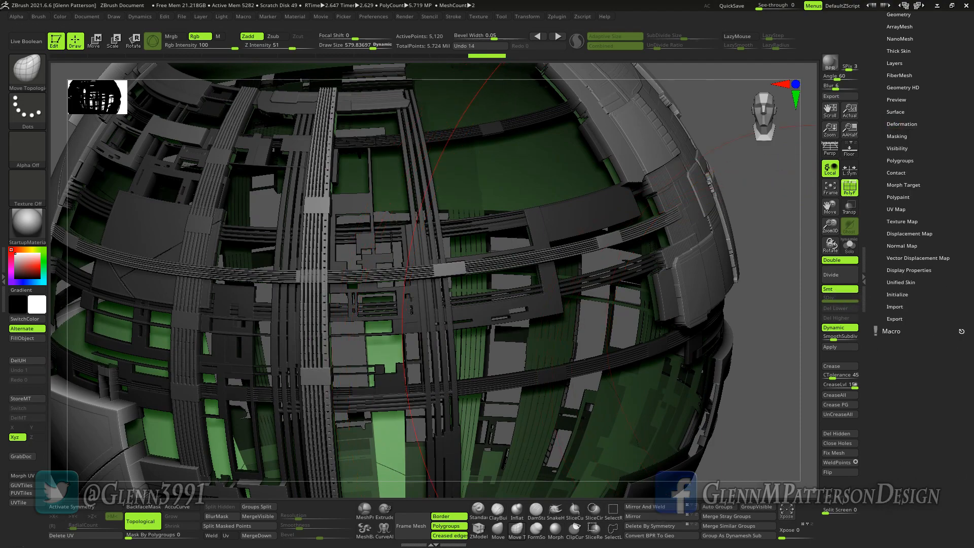
left_click(896, 111)
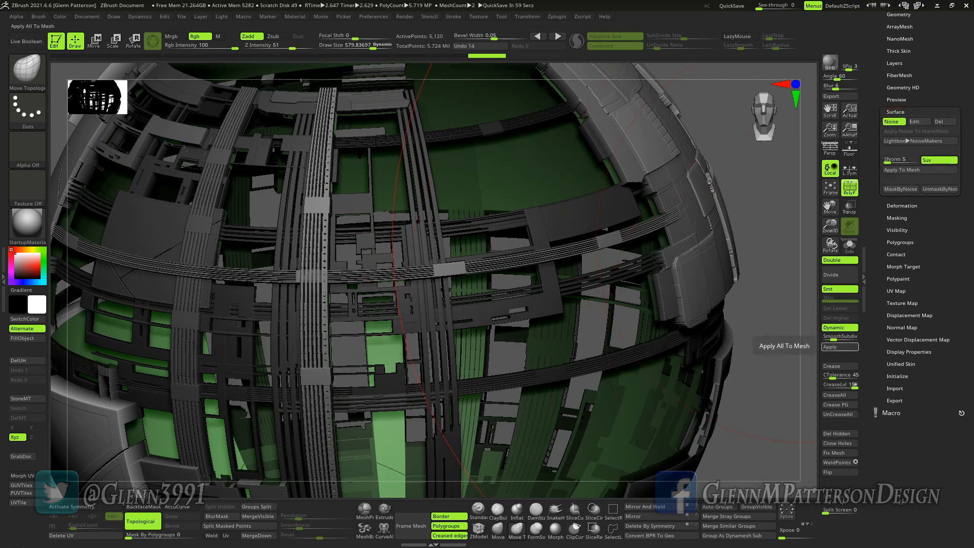
left_click(840, 347)
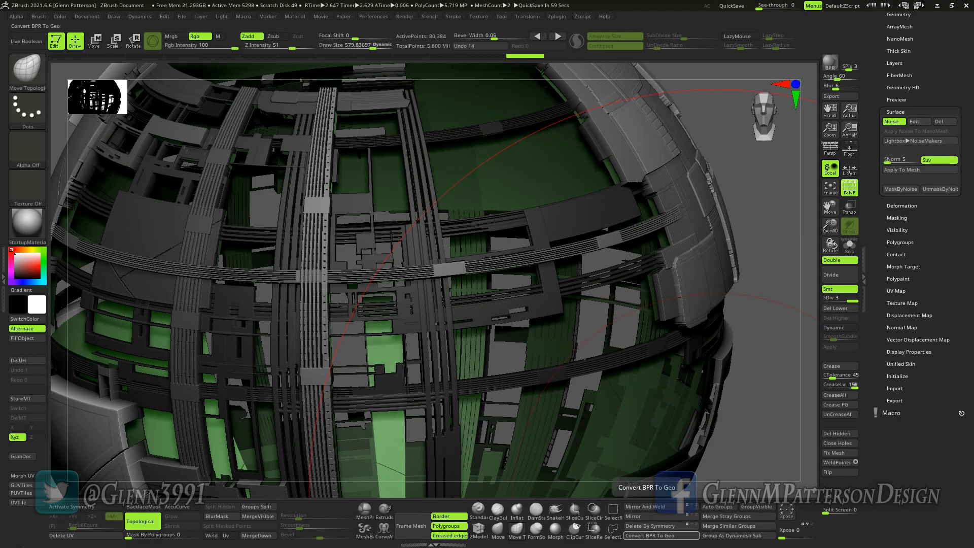
left_click(650, 535)
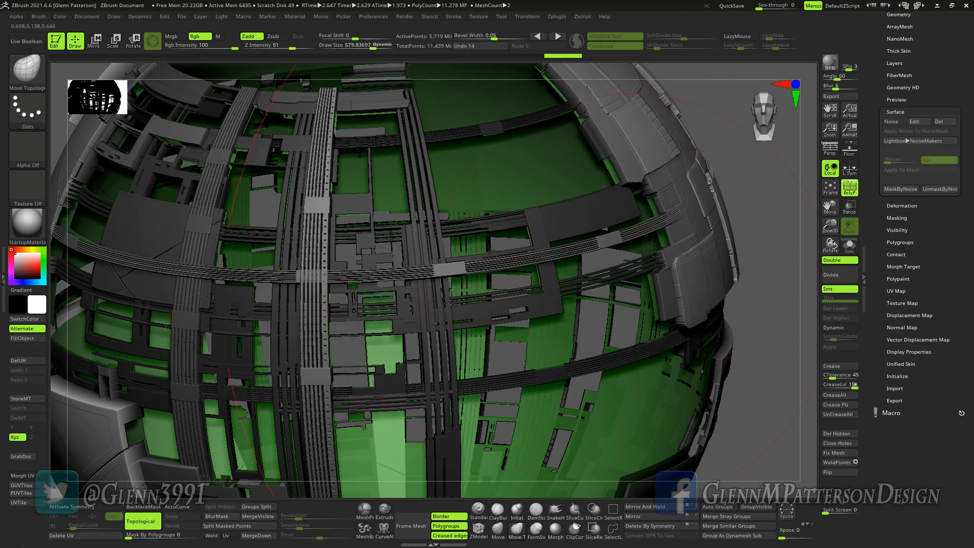
Select the outer greeble shell subtool and export it to the Desktop as an OBJ file named Morph
left_click(604, 230, "alt")
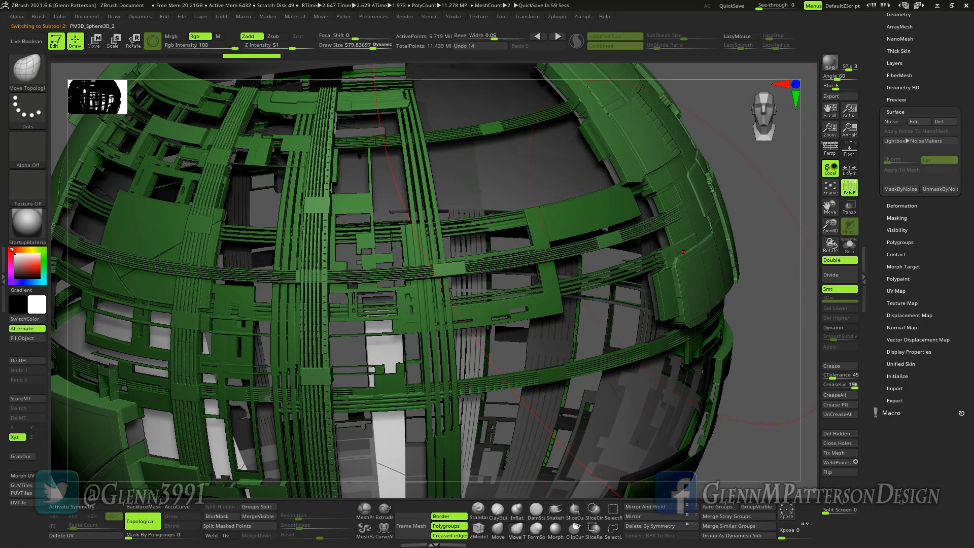
left_click(684, 252, "alt")
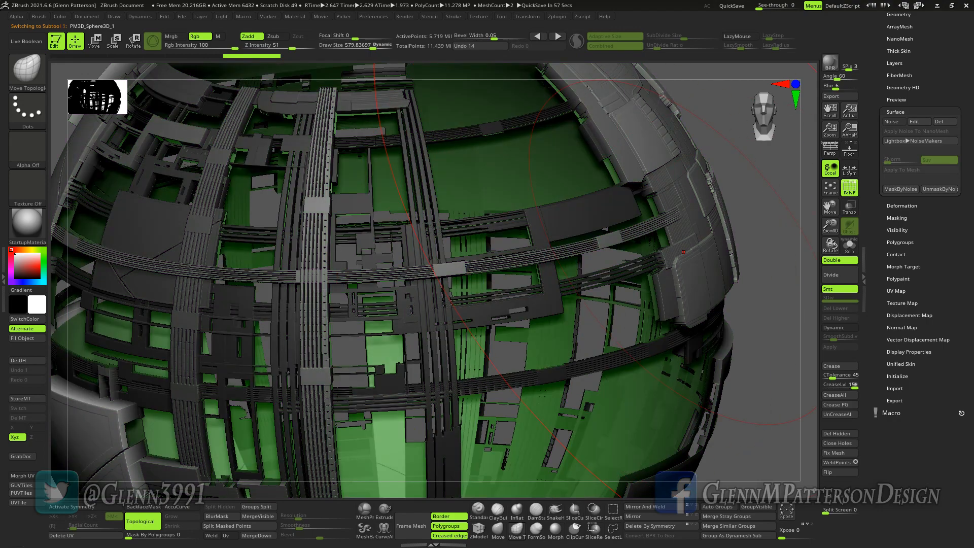
left_click(684, 252, "alt")
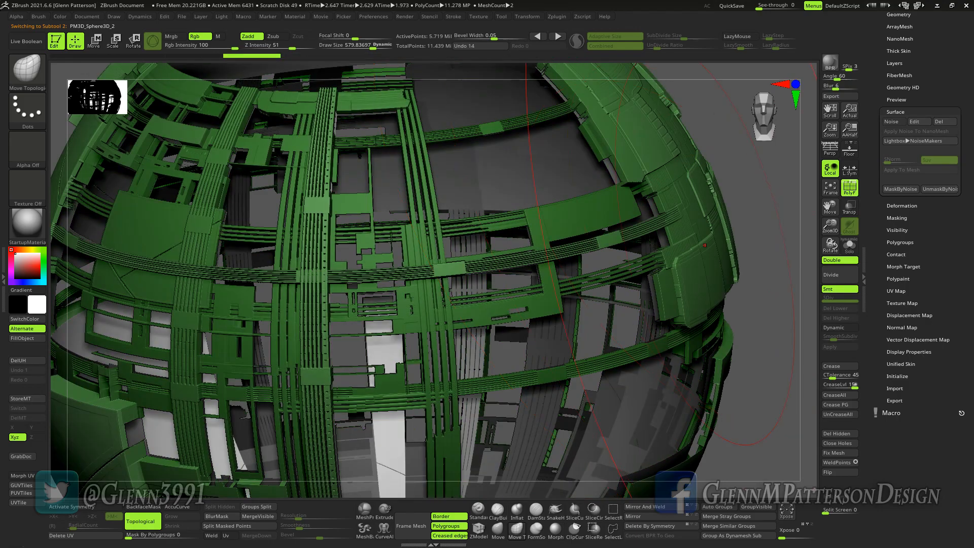
left_click_drag(967, 219, 967, 402)
left_click(930, 73)
scroll(46, 78, "up", 3)
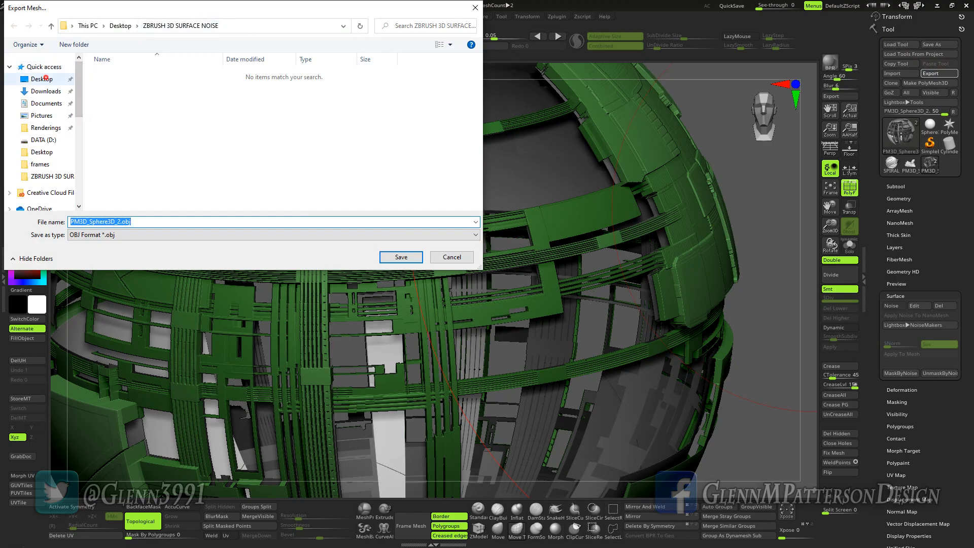
left_click(42, 79)
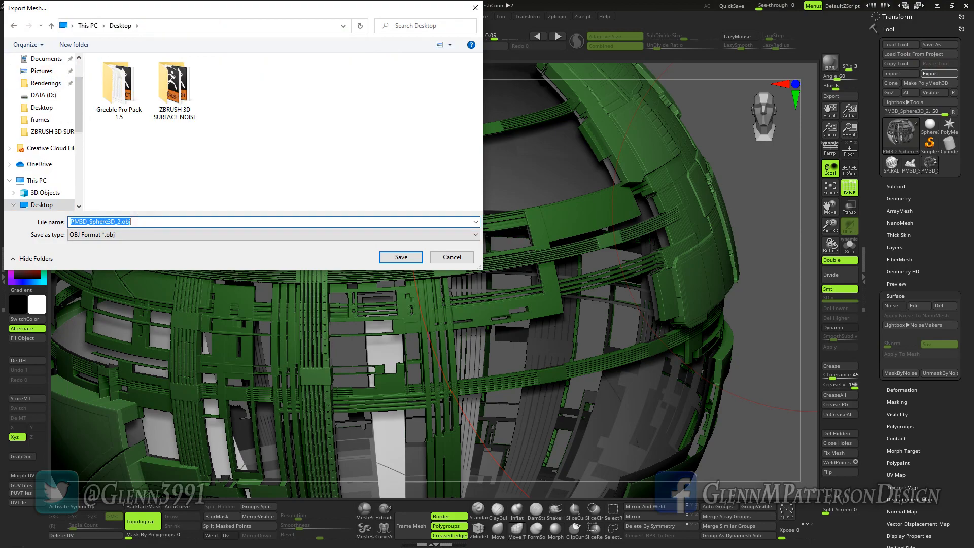
type("Morph")
key("Return")
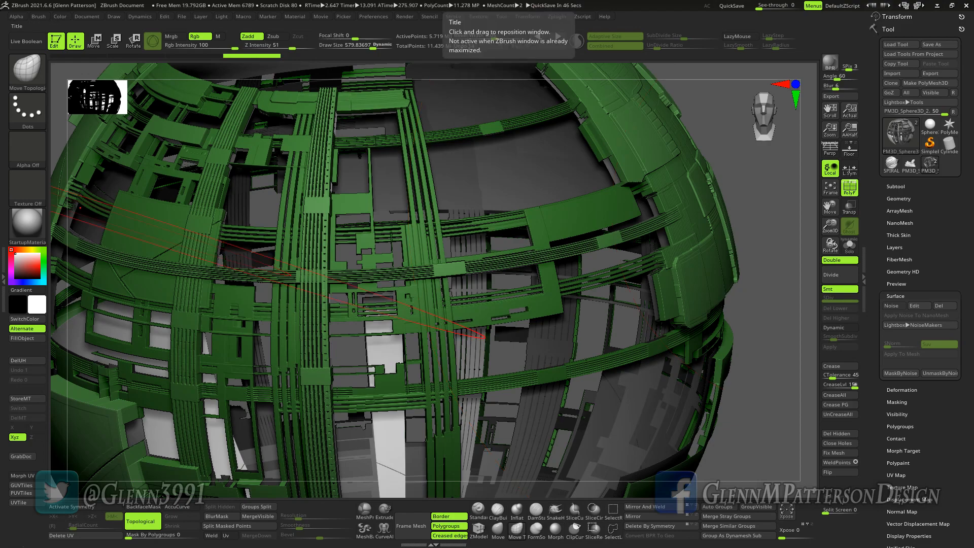
Isolate the inner flat sphere subtool with polyframe off and store a morph target for it
mouse_move(490, 1)
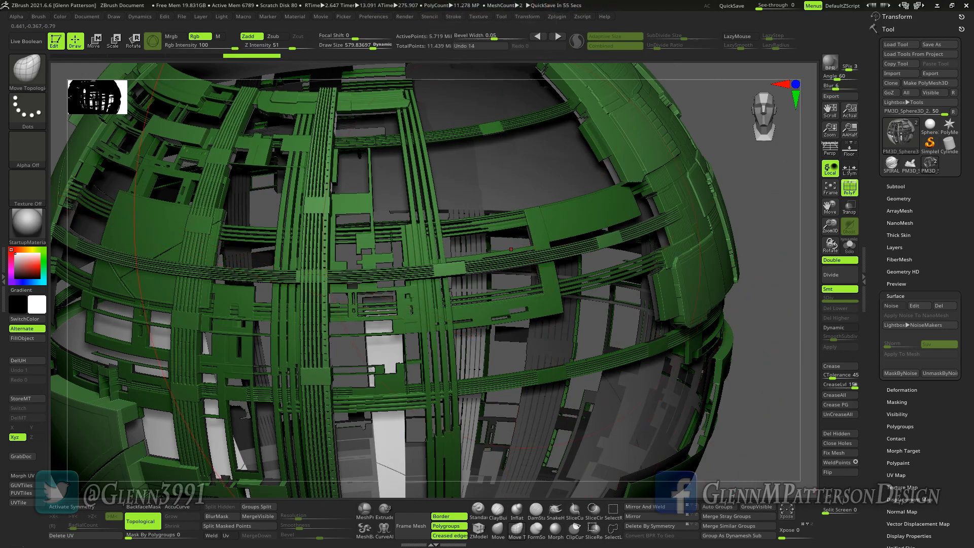
left_click(658, 309, "alt")
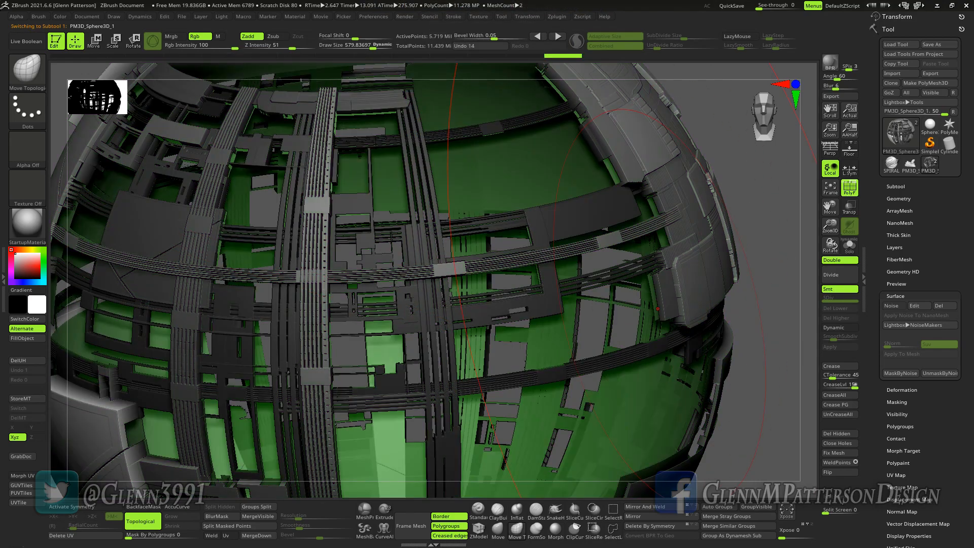
left_click(850, 246)
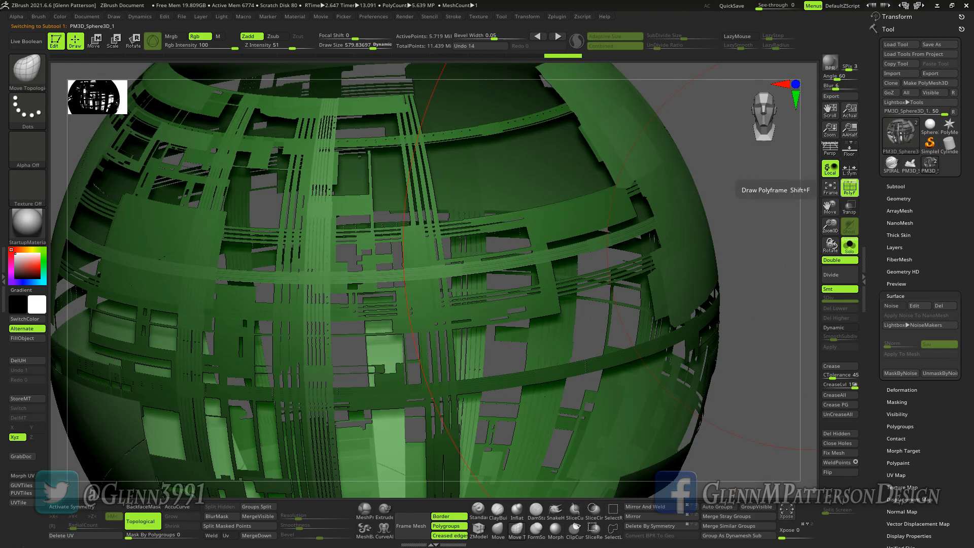
left_click(849, 188)
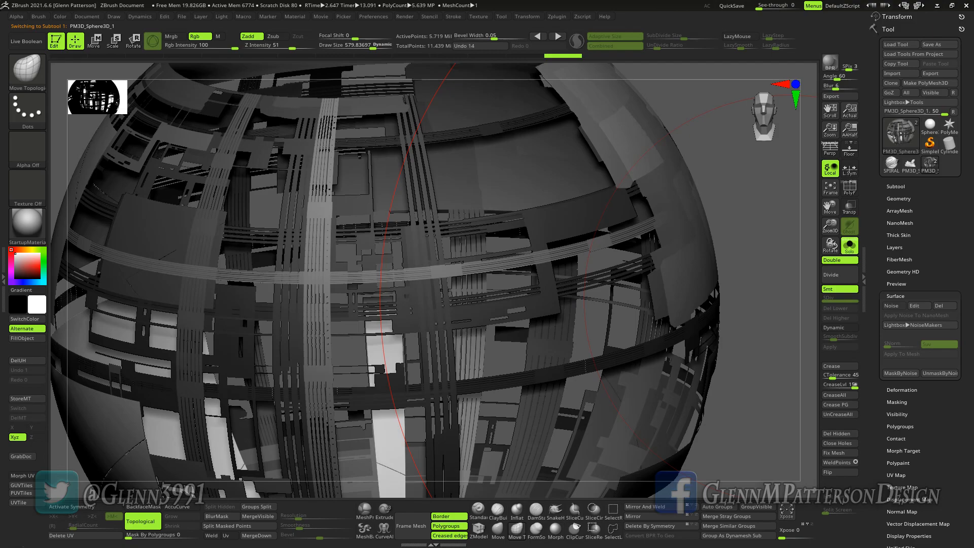
left_click(904, 451)
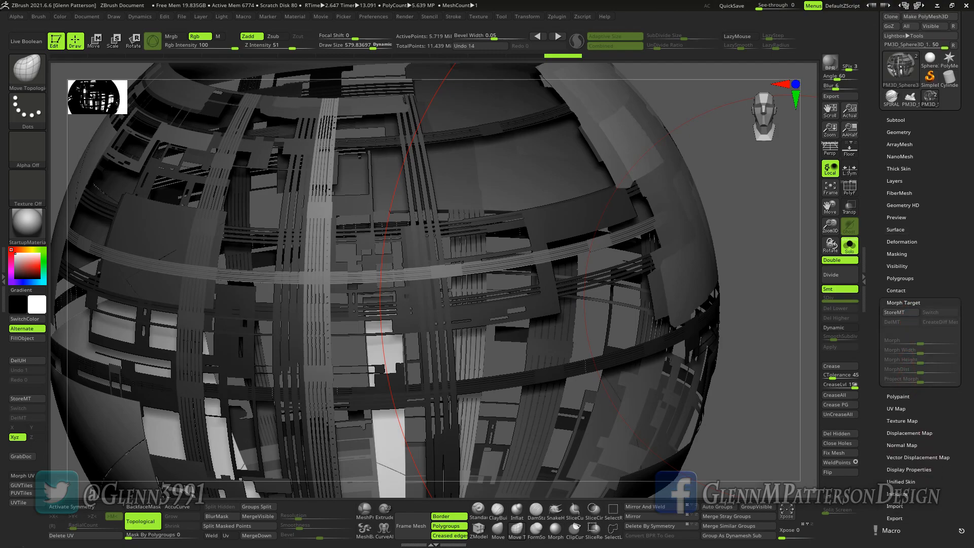
left_click(900, 312)
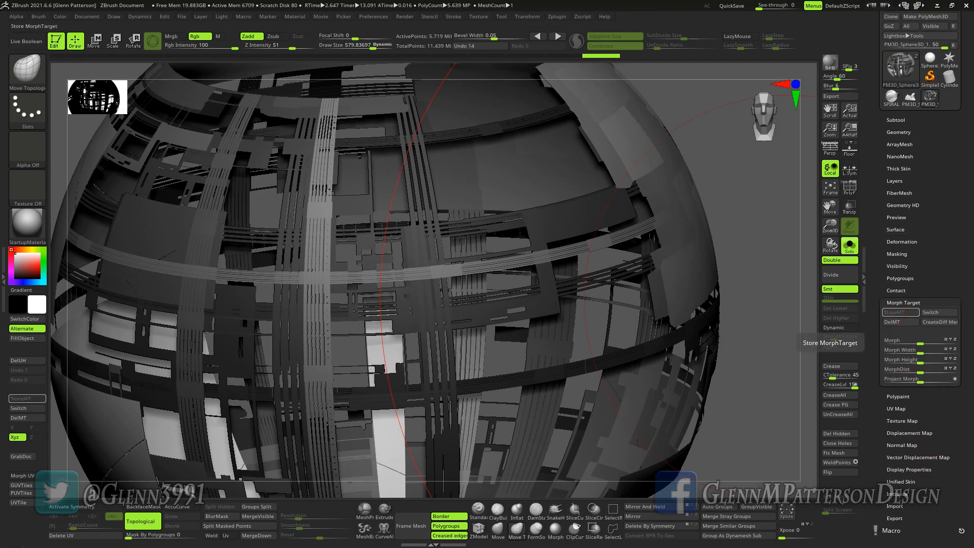
Import Morph.obj from the Desktop onto the inner sphere subtool
left_click_drag(966, 284, 966, 350)
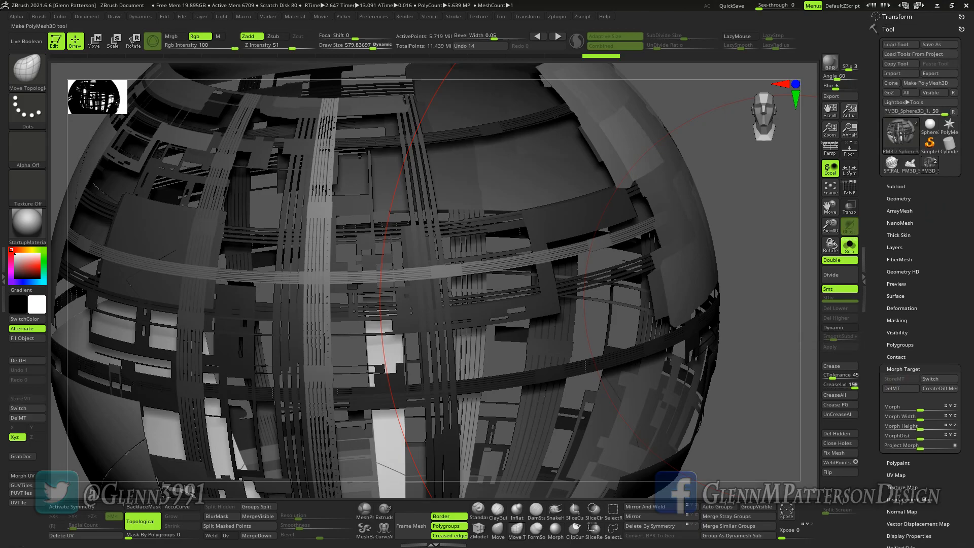
left_click(899, 74)
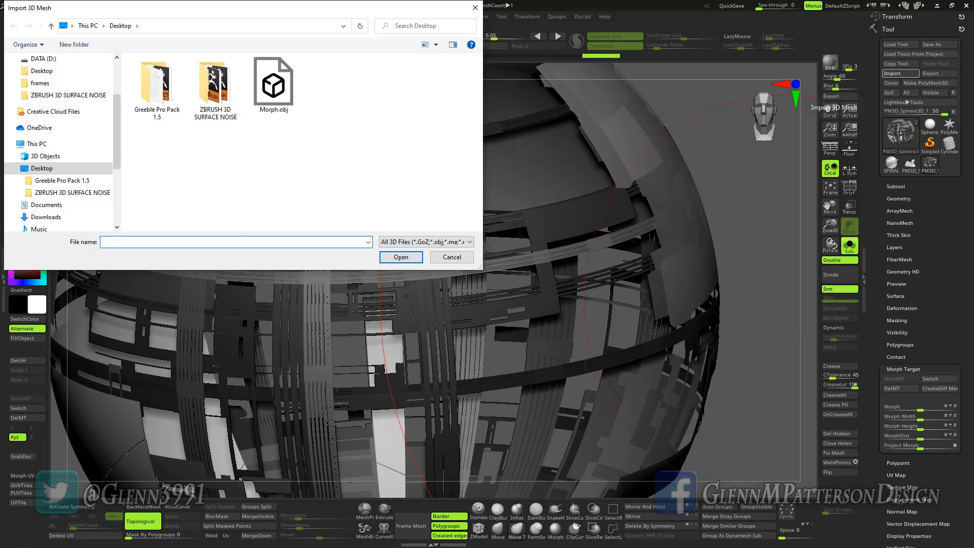
double_click(273, 85)
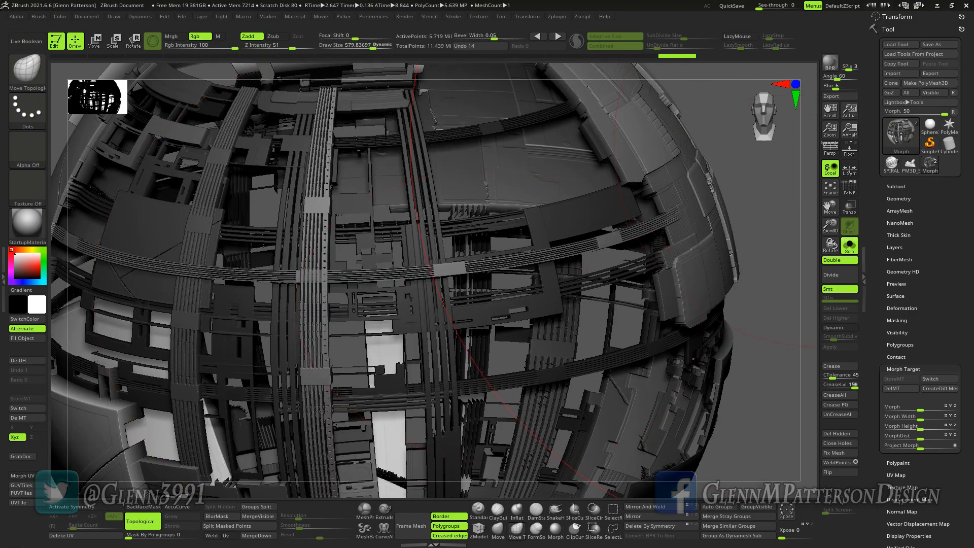
Create a difference mesh from the stored morph target and switch to the resulting tool
left_click(940, 388)
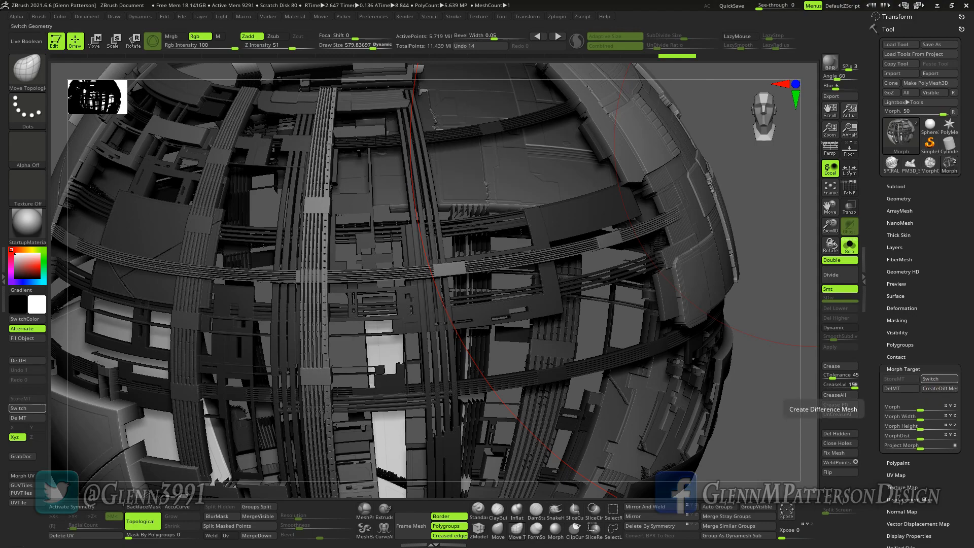
mouse_move(930, 163)
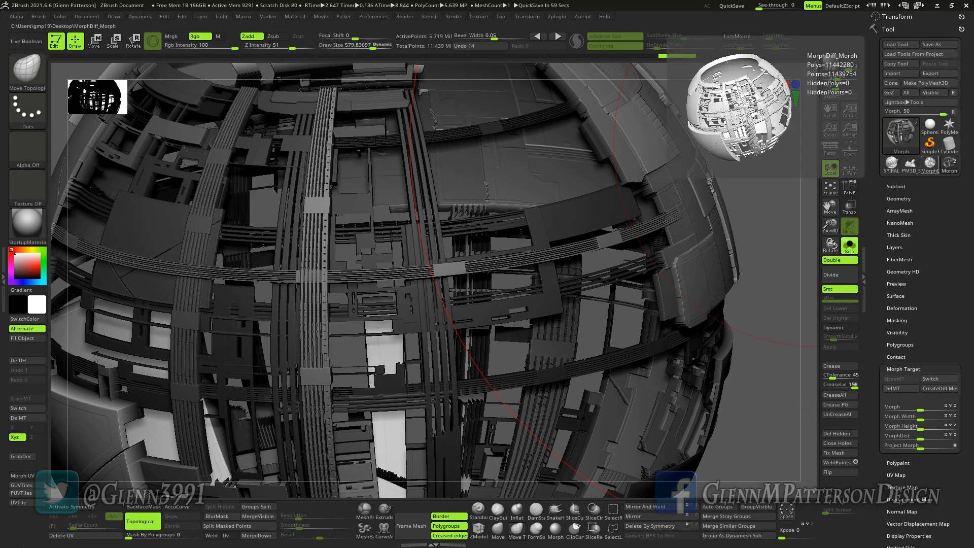
left_click(930, 164)
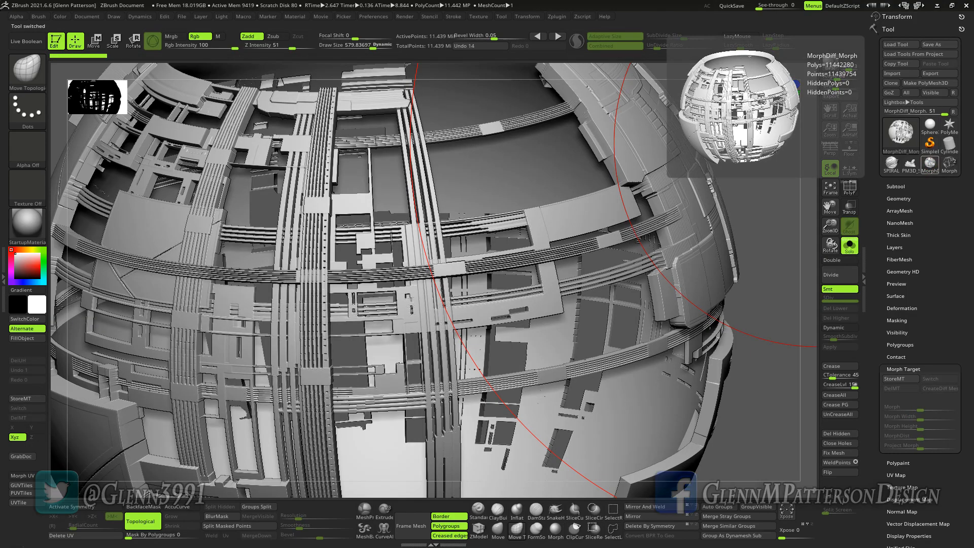
Expand the difference mesh's subtool list and turn on polypaint for the MorphDiff_Morph subtool
mouse_move(757, 348)
left_mouse_down()
mouse_move(813, 350)
mouse_move(761, 351)
left_mouse_up()
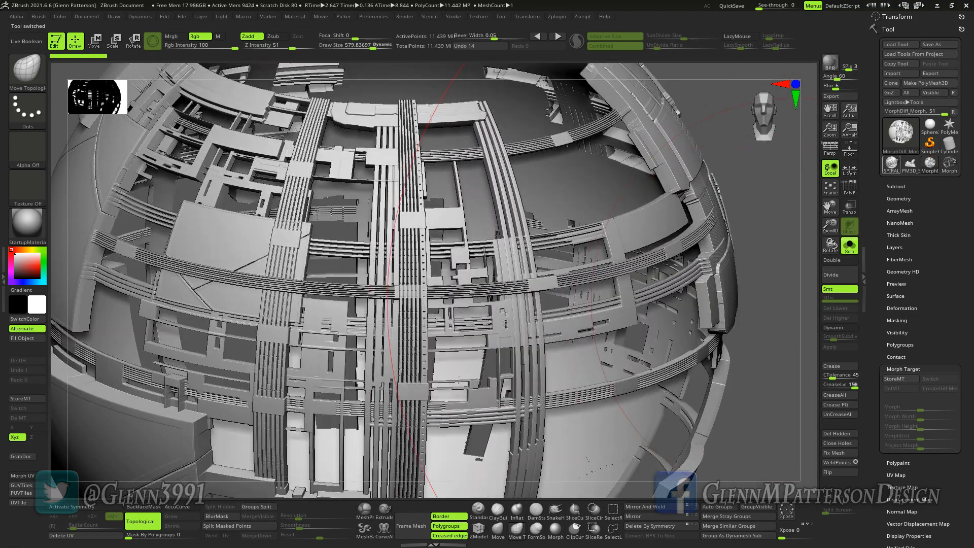
left_click(896, 187)
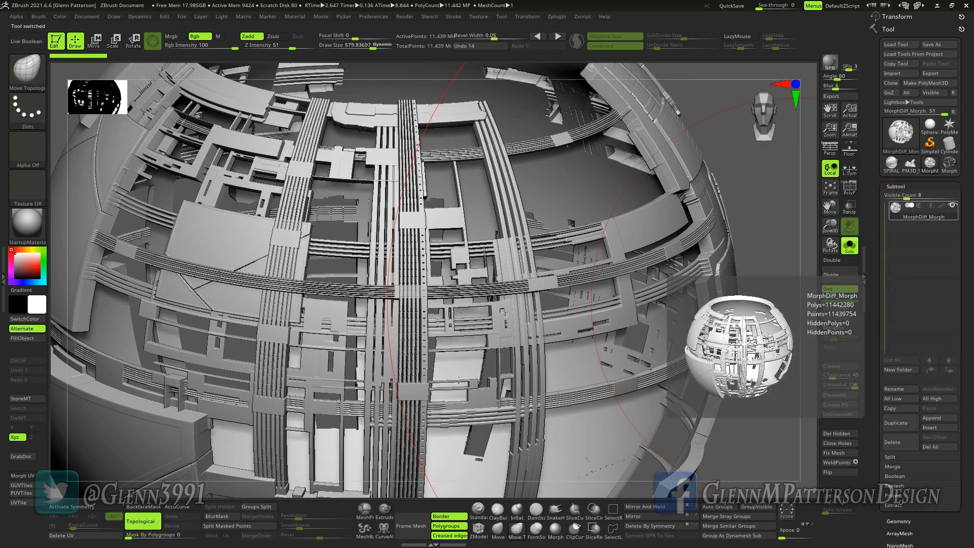
left_click(942, 205)
Examine the whole morph difference mesh from the front and above to check the shell's thickness
mouse_move(772, 242)
left_mouse_down()
mouse_move(806, 238)
mouse_move(691, 178)
mouse_move(598, 150)
left_mouse_up()
left_click_drag(830, 225, 831, 242)
left_click_drag(569, 355, 533, 356)
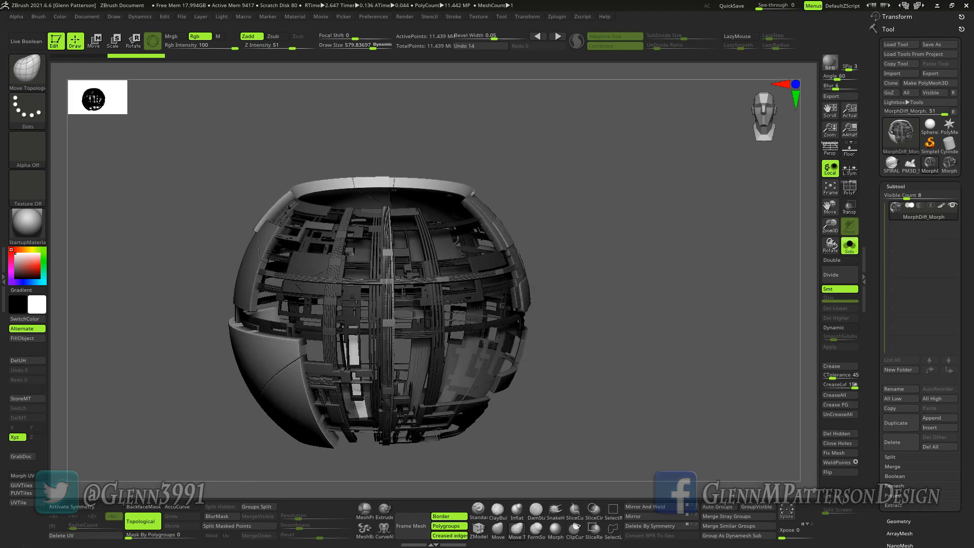
left_click_drag(584, 260, 579, 260)
left_click_drag(604, 338, 583, 335)
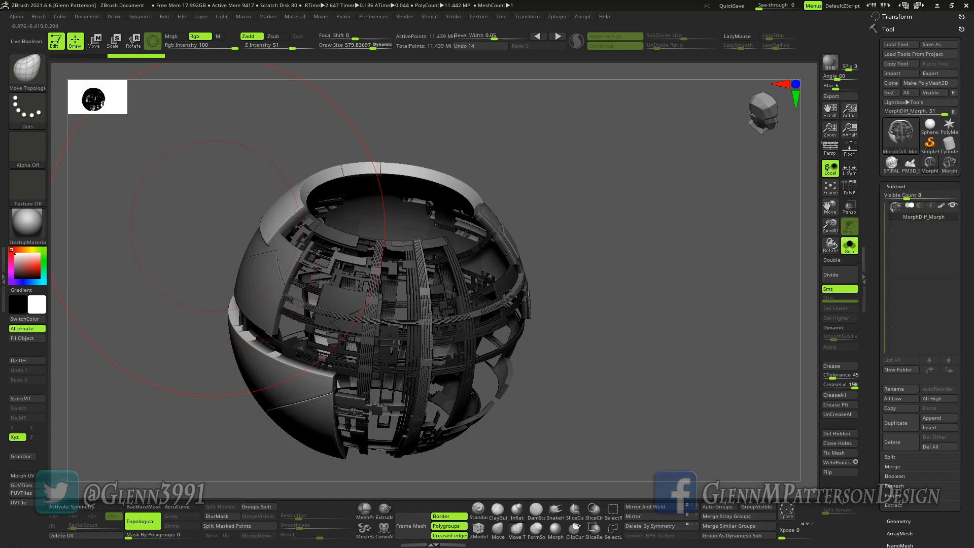
mouse_move(612, 335)
left_mouse_down()
mouse_move(708, 355)
mouse_move(706, 320)
mouse_move(655, 284)
mouse_move(621, 304)
mouse_move(616, 345)
mouse_move(639, 363)
mouse_move(667, 363)
mouse_move(615, 353)
left_mouse_up()
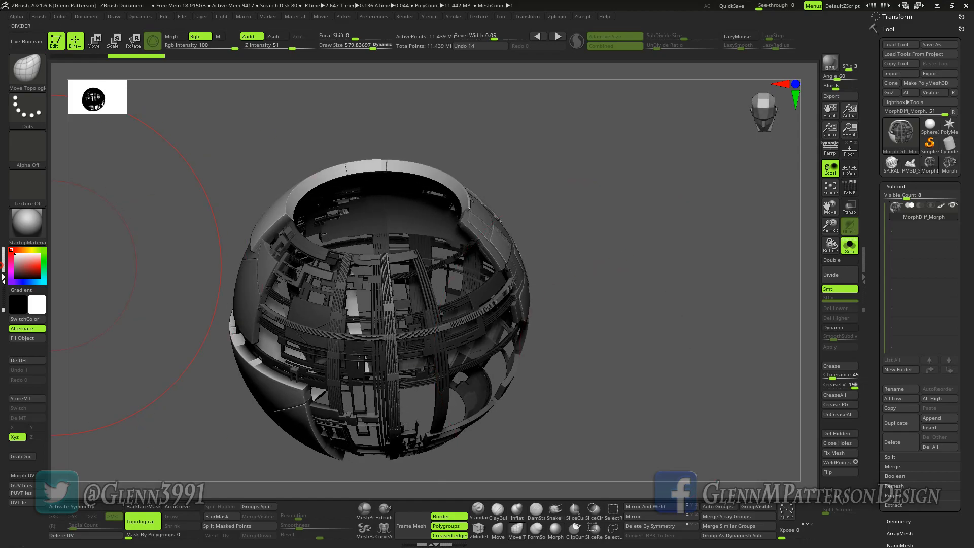
Open the Decimation Master plugin settings and enable Use and Keep Polypaint for the greeble mesh
left_click(3, 269)
left_click(25, 78)
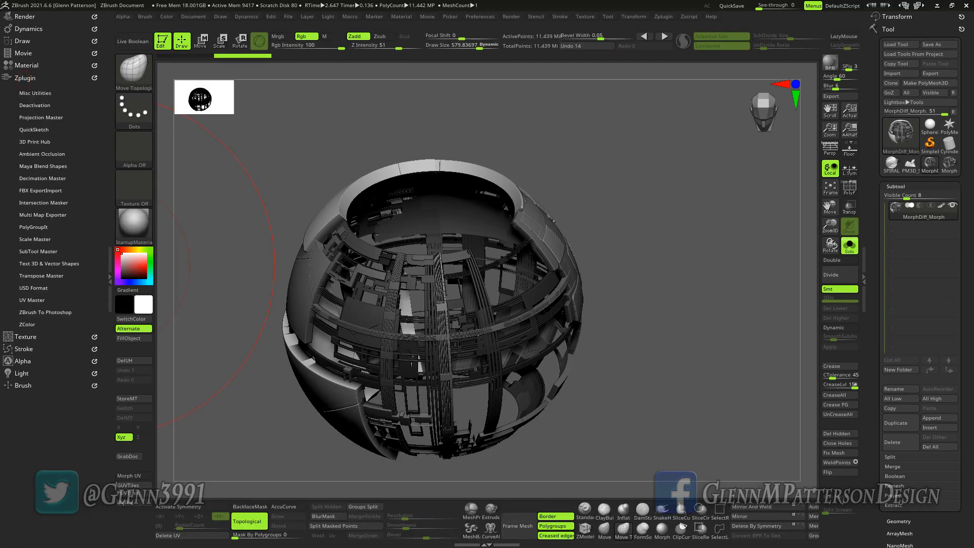
left_click(43, 178)
left_click(50, 217)
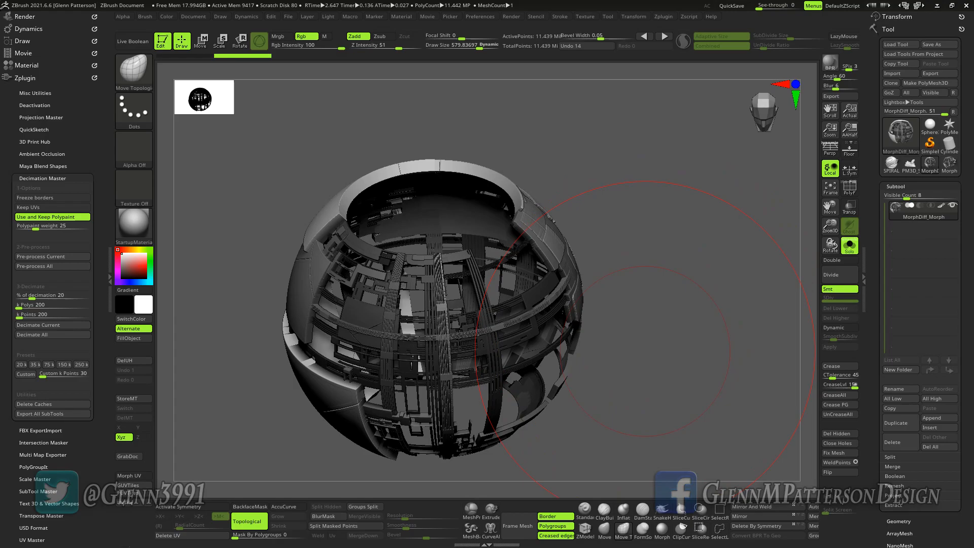
mouse_move(645, 351)
left_mouse_down()
mouse_move(693, 349)
mouse_move(696, 325)
mouse_move(647, 282)
mouse_move(629, 228)
mouse_move(635, 300)
mouse_move(652, 325)
mouse_move(683, 328)
mouse_move(697, 305)
mouse_move(655, 355)
left_mouse_up()
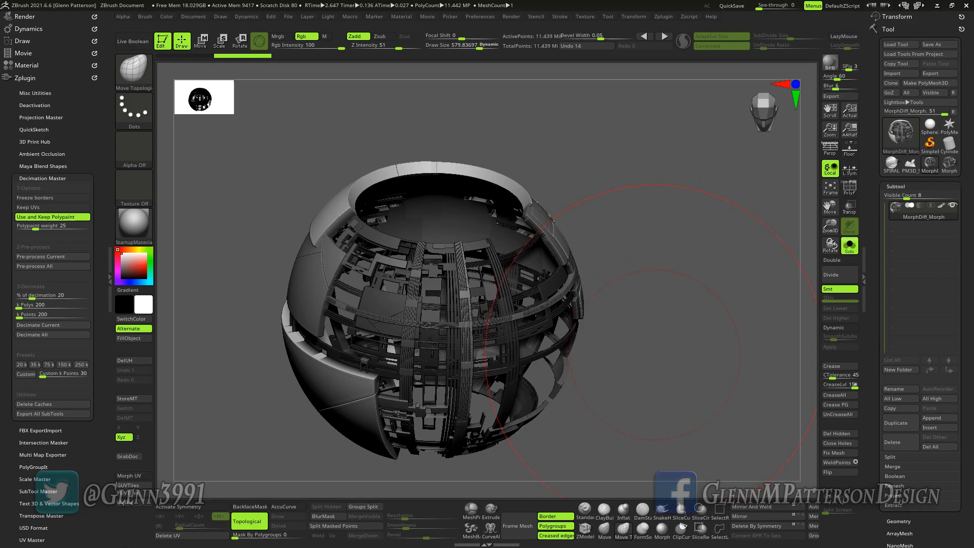
Switch back to the SPIRAL tool, turn off Solo and frame all six surface noise example spheres in front view
mouse_move(909, 164)
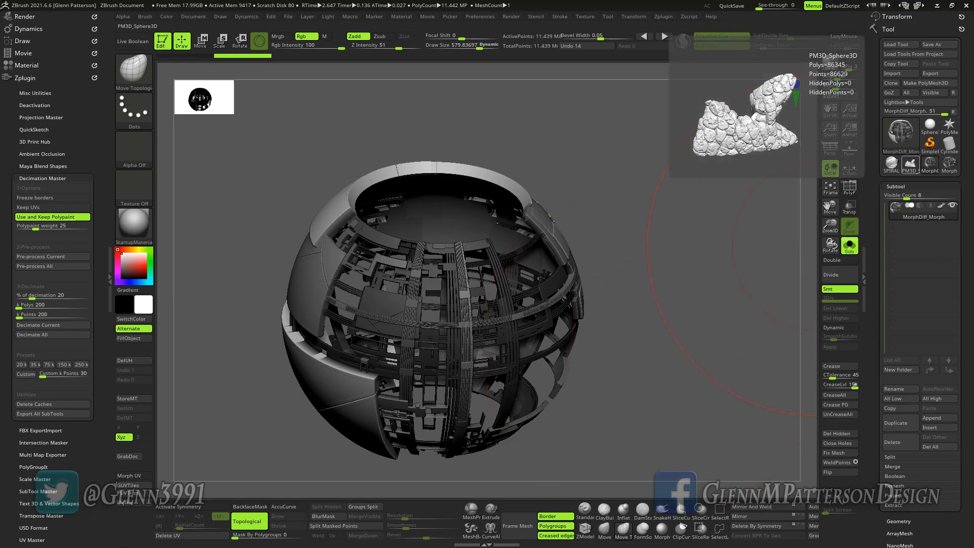
left_click(892, 163)
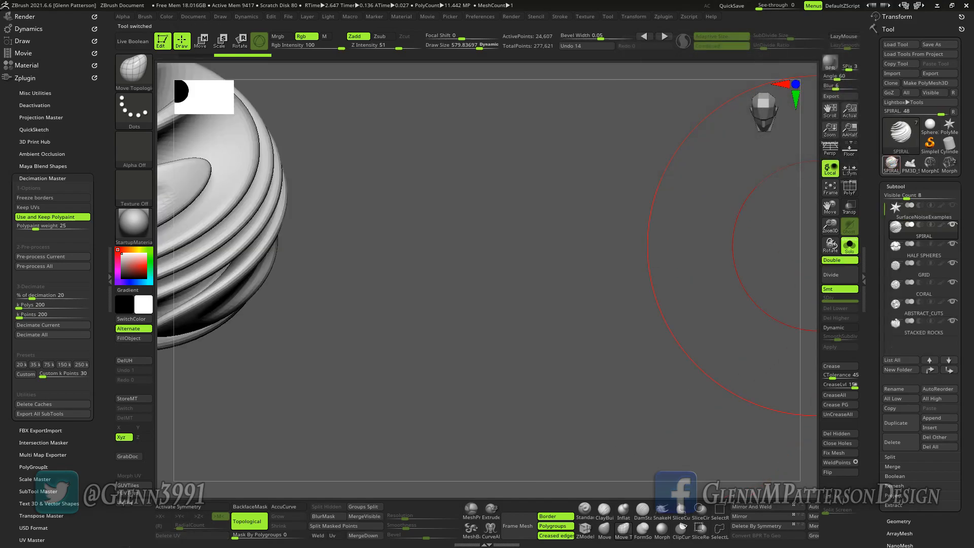
left_click(850, 245)
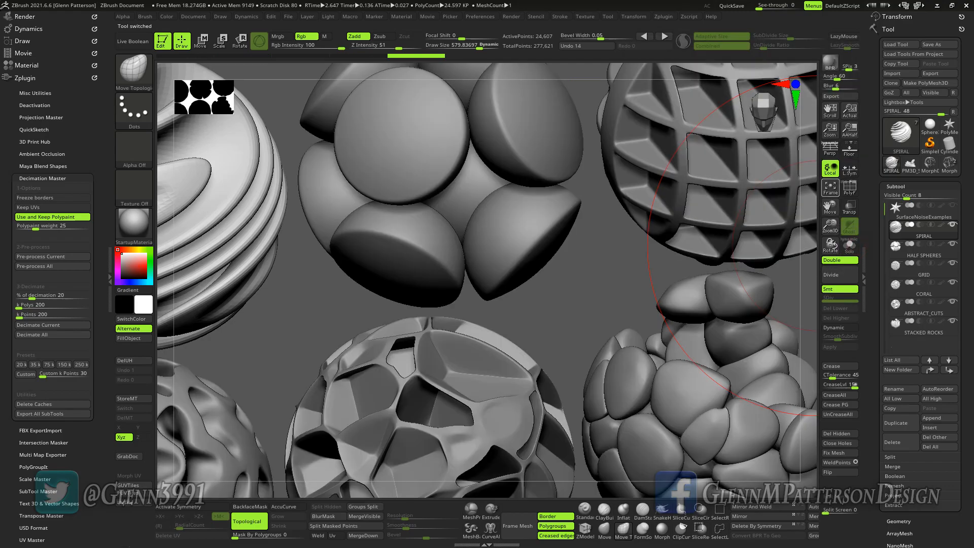
left_click(830, 187)
left_click(831, 188)
mouse_move(772, 318)
left_mouse_down()
mouse_move(699, 311)
mouse_move(787, 324)
mouse_move(756, 324)
left_mouse_up()
key("shift")
mouse_move(598, 278)
left_mouse_down()
mouse_move(582, 315)
mouse_move(554, 327)
mouse_move(528, 312)
mouse_move(521, 292)
mouse_move(622, 289)
mouse_move(567, 287)
mouse_move(578, 300)
left_mouse_up()
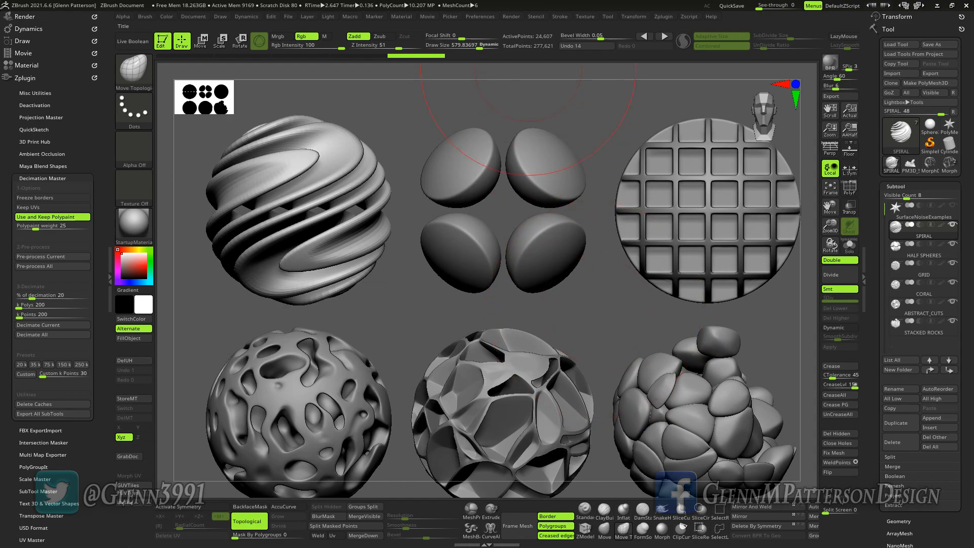
mouse_move(487, 5)
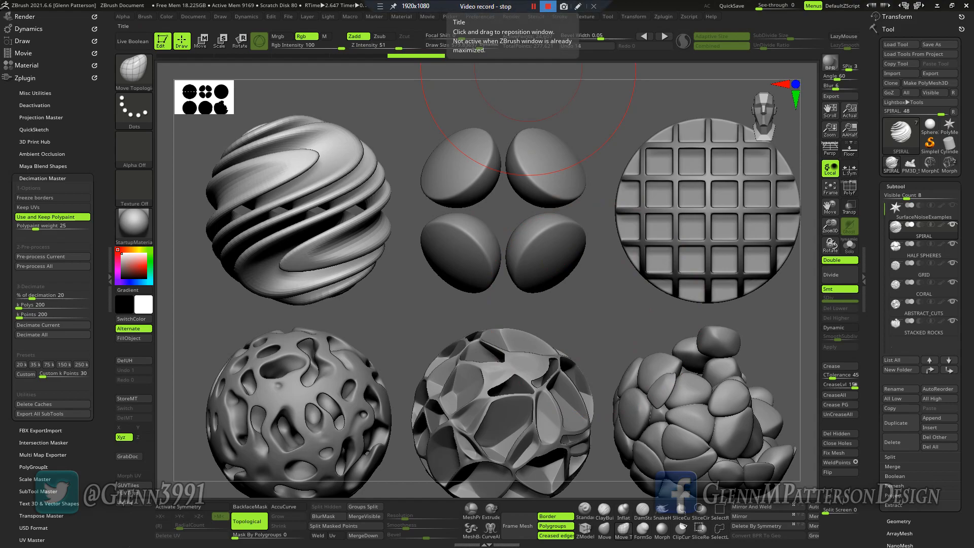